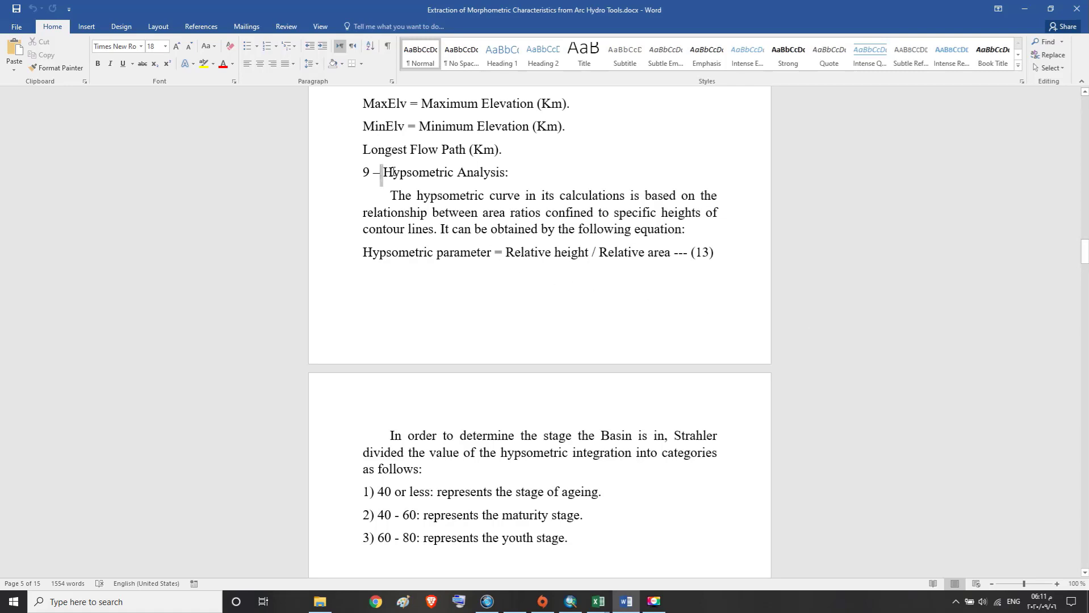
Step: Highlight the Hypsometric Analysis heading and the terms hypsometric curve and hypsometric integration
{"action": "left_click_drag", "start_coordinate": [381, 171], "coordinate": [474, 172]}
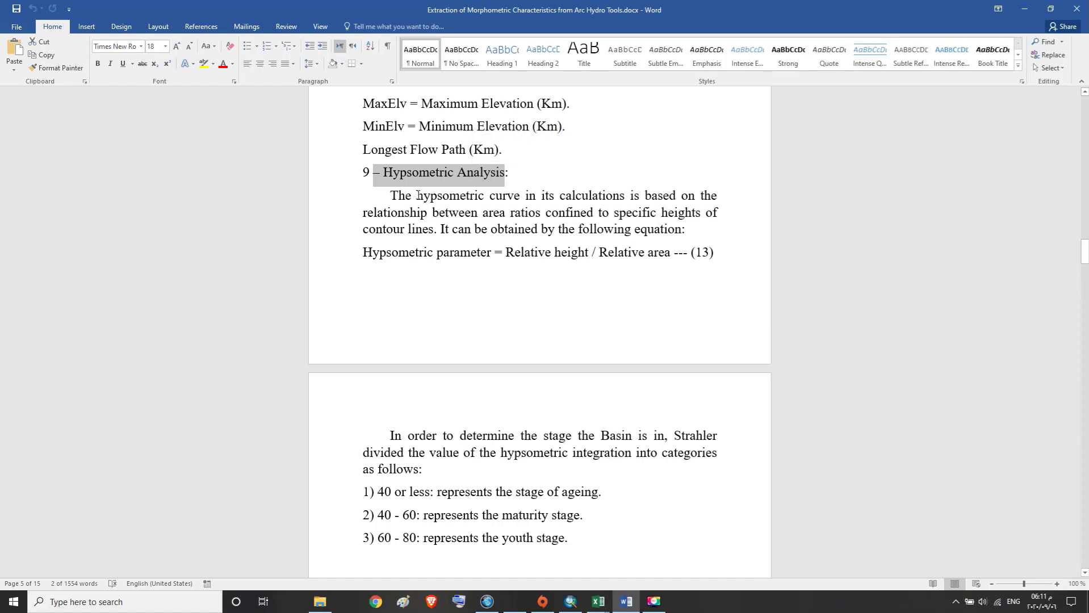
{"action": "left_click_drag", "start_coordinate": [418, 196], "coordinate": [509, 197]}
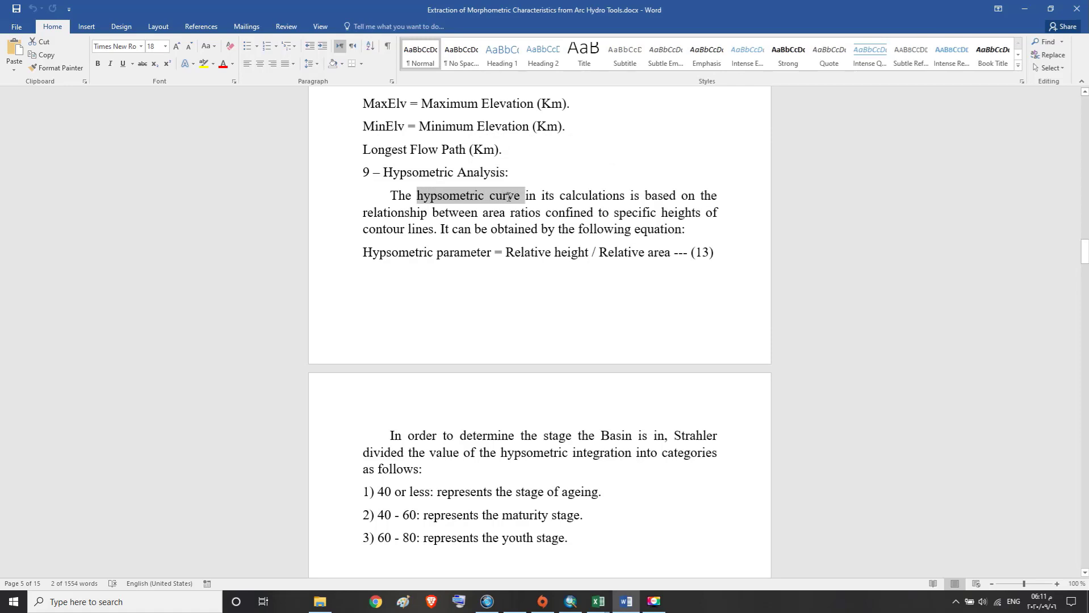
{"action": "left_click_drag", "start_coordinate": [510, 197], "coordinate": [510, 201]}
{"action": "left_click_drag", "start_coordinate": [503, 452], "coordinate": [603, 449]}
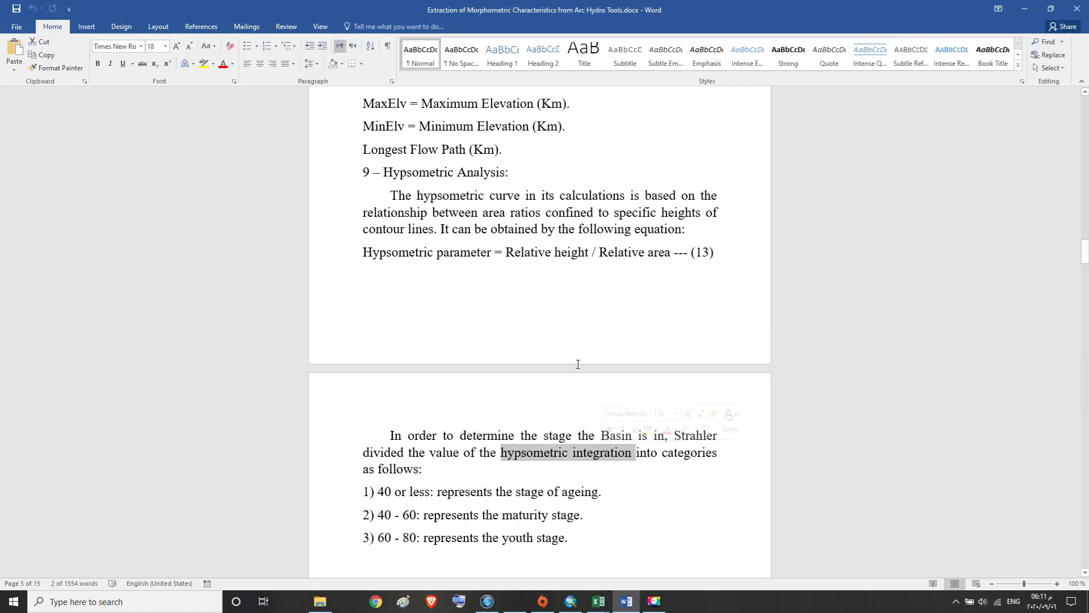
{"action": "scroll", "coordinate": [574, 360], "scroll_direction": "down", "scroll_amount": 1}
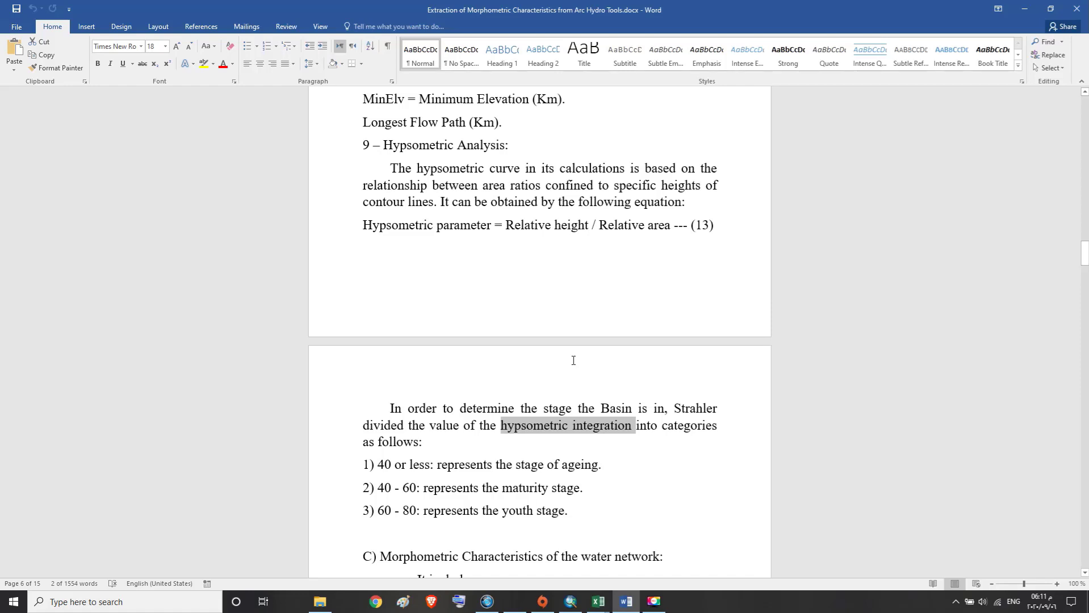
{"action": "scroll", "coordinate": [583, 420], "scroll_direction": "up", "scroll_amount": 1}
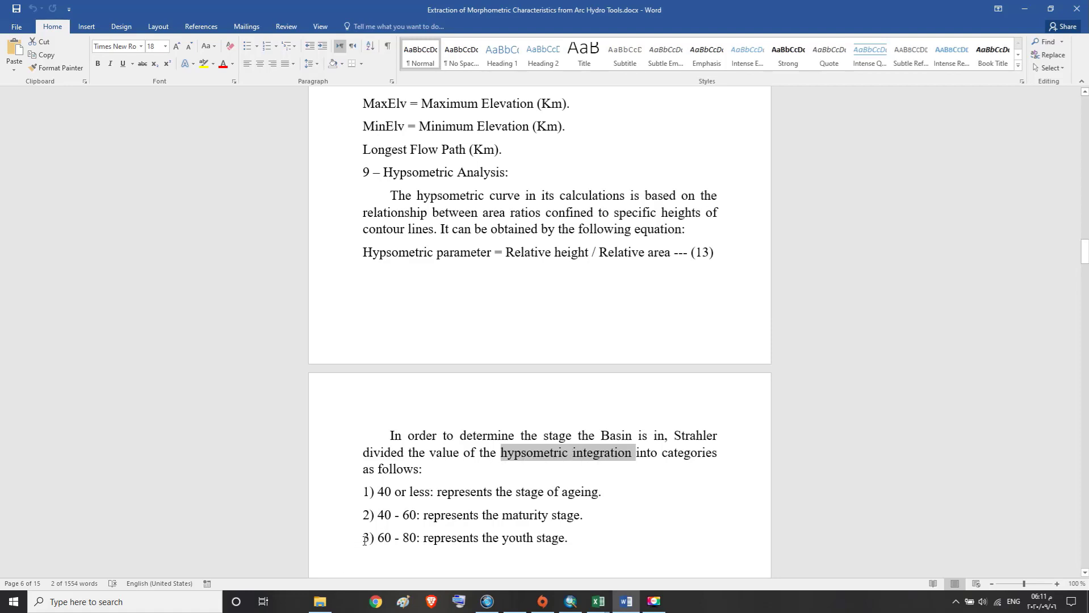
Step: Mark item 3's 60 - 80 range, its description and the words youth stage, then deselect
{"action": "left_click_drag", "start_coordinate": [364, 539], "coordinate": [389, 546]}
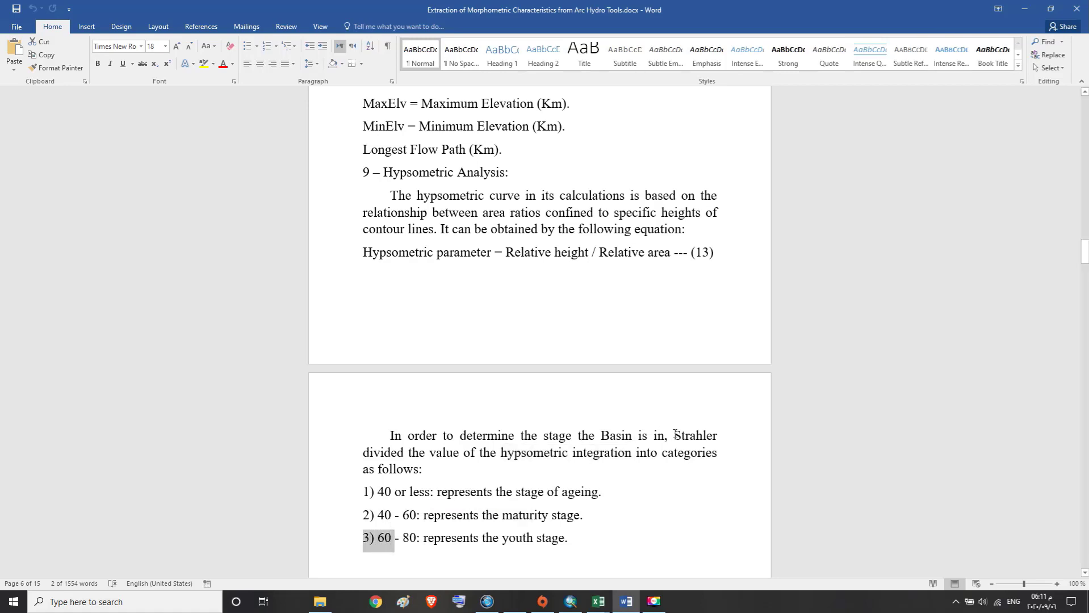
{"action": "left_click_drag", "start_coordinate": [674, 436], "coordinate": [719, 437]}
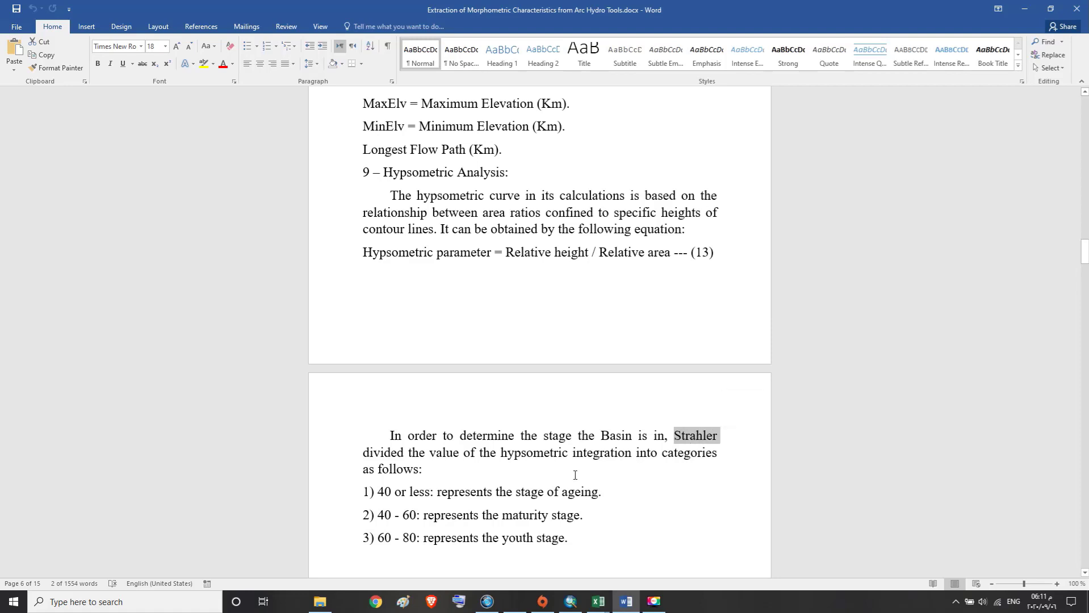
{"action": "left_click_drag", "start_coordinate": [363, 539], "coordinate": [407, 538]}
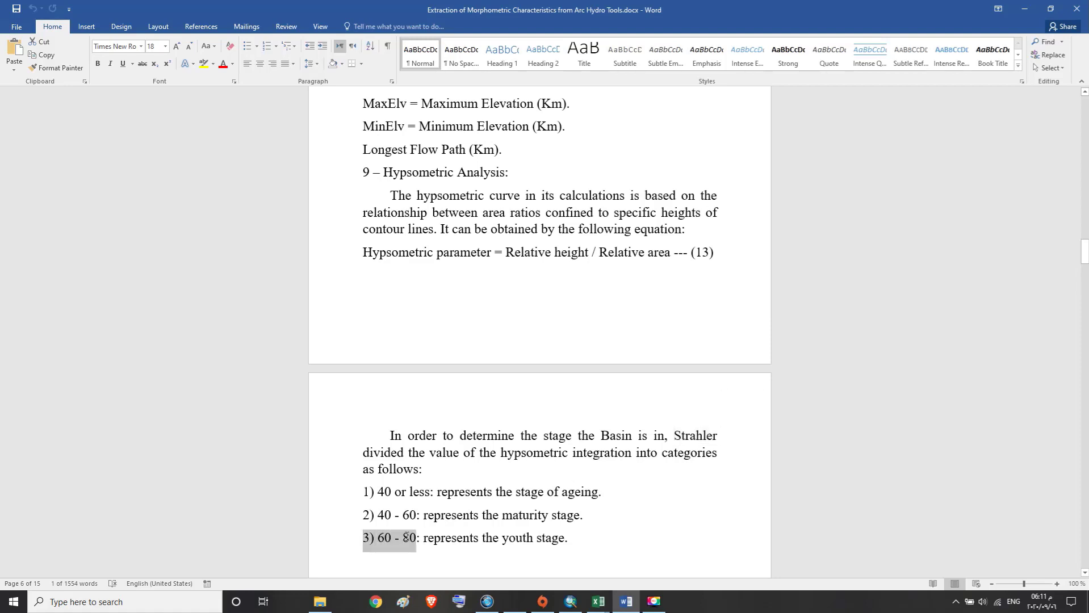
{"action": "left_click_drag", "start_coordinate": [422, 535], "coordinate": [569, 538]}
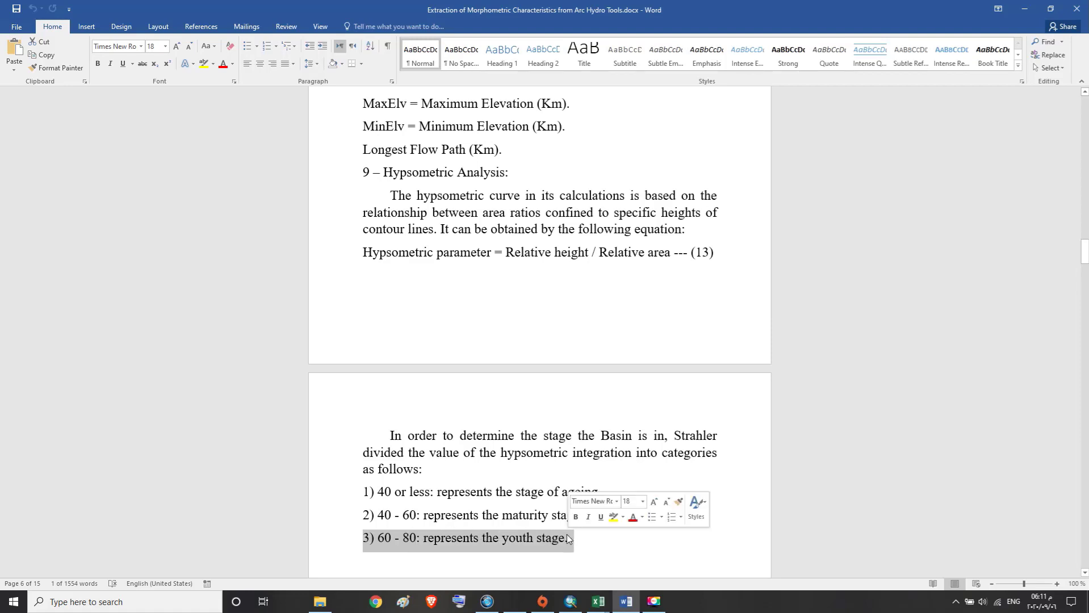
{"action": "left_click", "coordinate": [506, 549]}
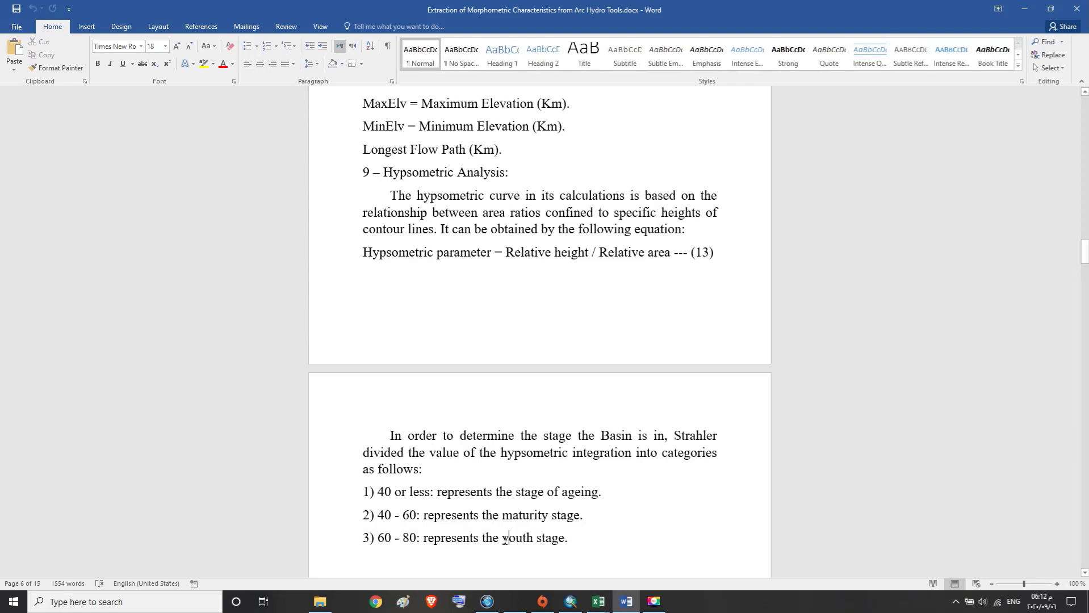
{"action": "left_click_drag", "start_coordinate": [503, 537], "coordinate": [558, 537]}
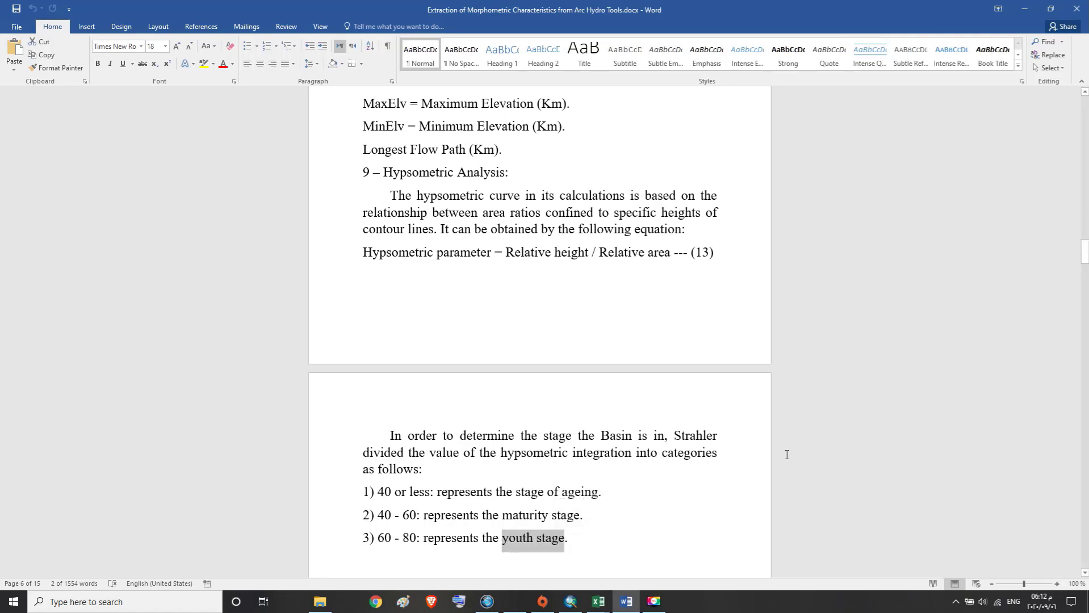
{"action": "left_click", "coordinate": [743, 449]}
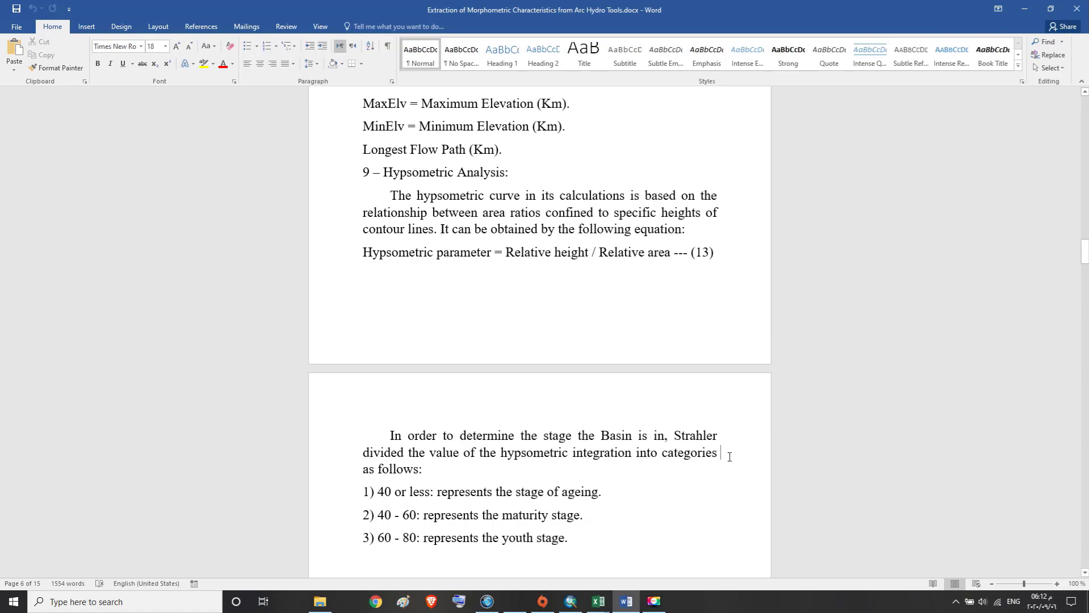
Step: Scroll to the water network section and select the words Stream Order in its first item
{"action": "scroll", "coordinate": [729, 455], "scroll_direction": "down", "scroll_amount": 1}
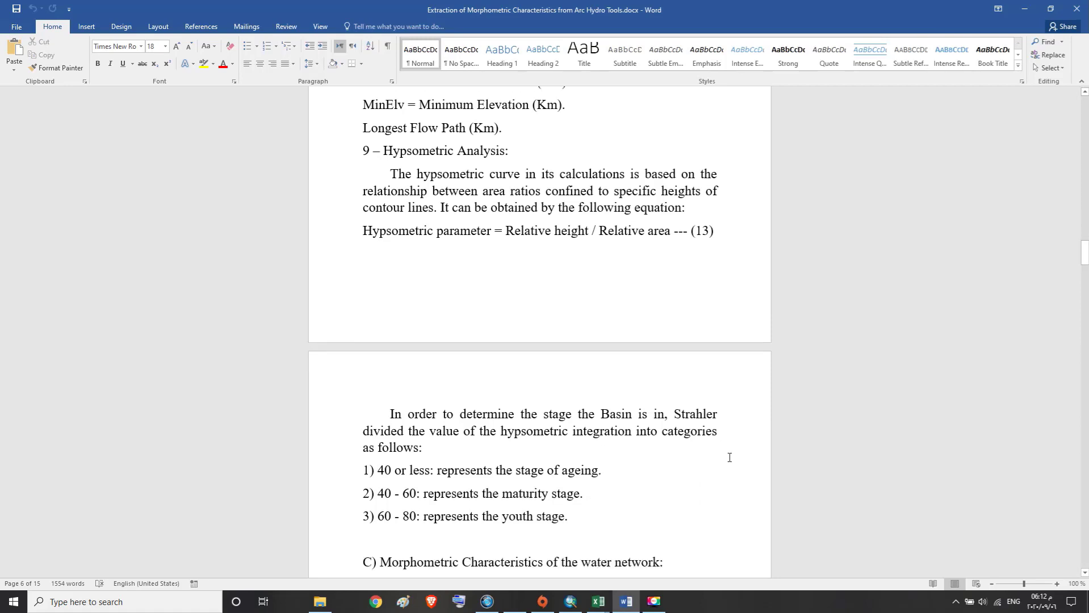
{"action": "scroll", "coordinate": [738, 451], "scroll_direction": "down", "scroll_amount": 2}
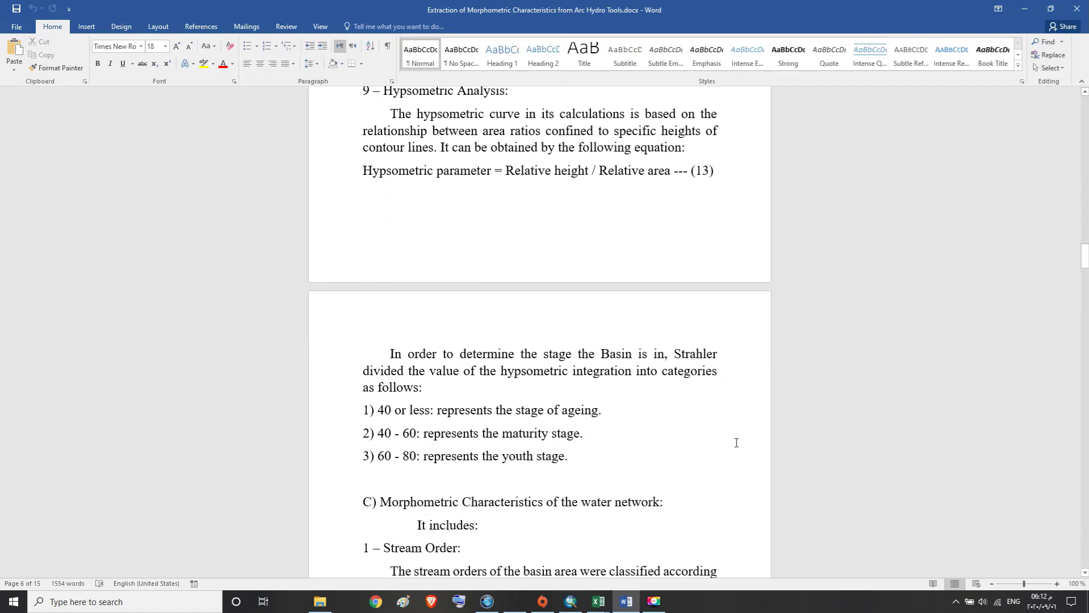
{"action": "scroll", "coordinate": [738, 441], "scroll_direction": "down", "scroll_amount": 4}
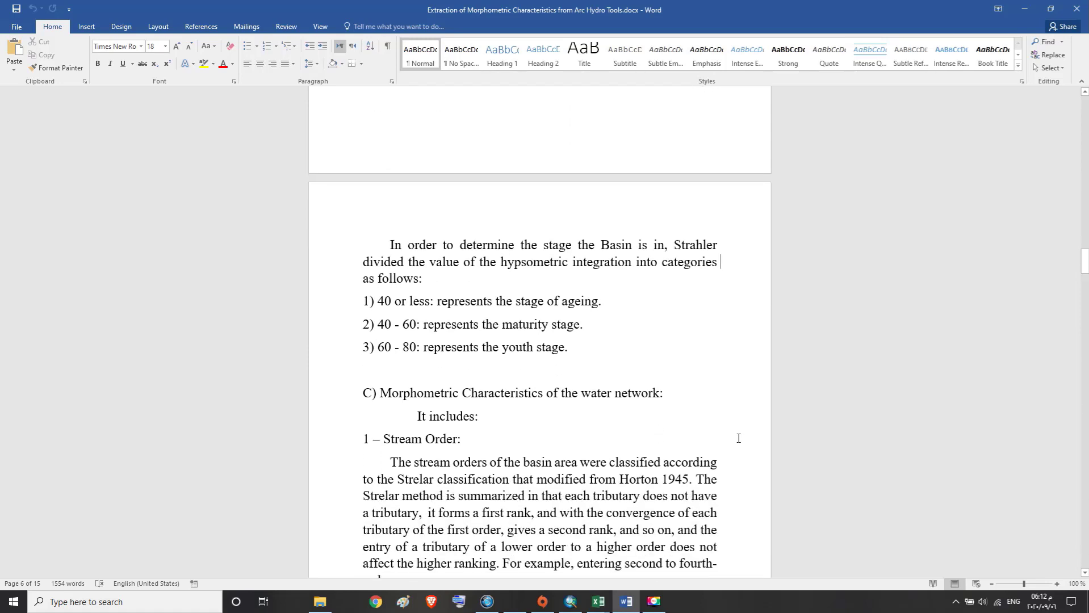
{"action": "scroll", "coordinate": [738, 438], "scroll_direction": "down", "scroll_amount": 4}
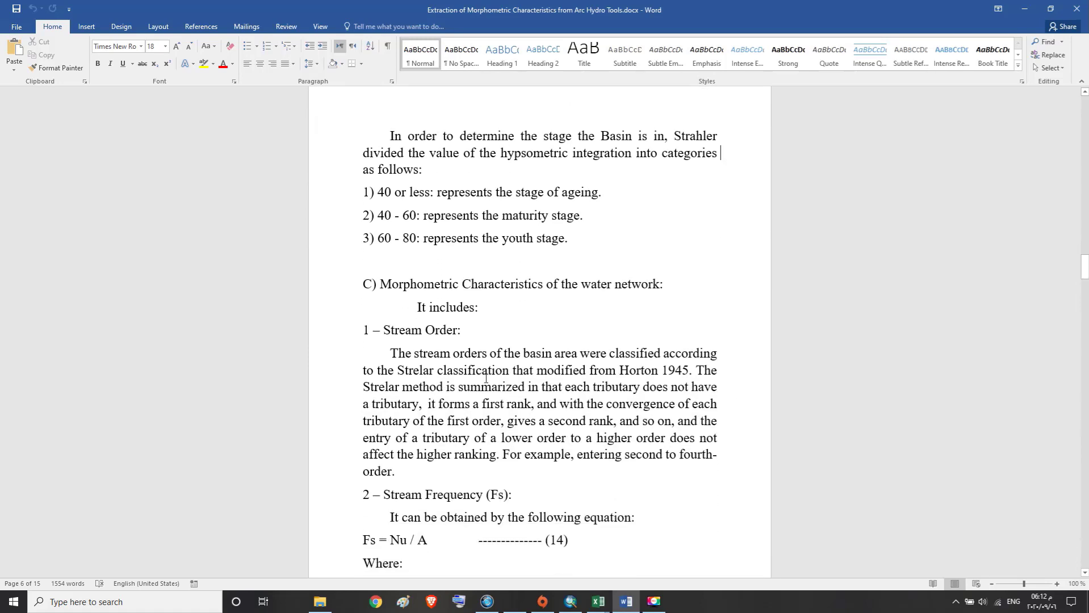
{"action": "left_click_drag", "start_coordinate": [359, 284], "coordinate": [669, 289]}
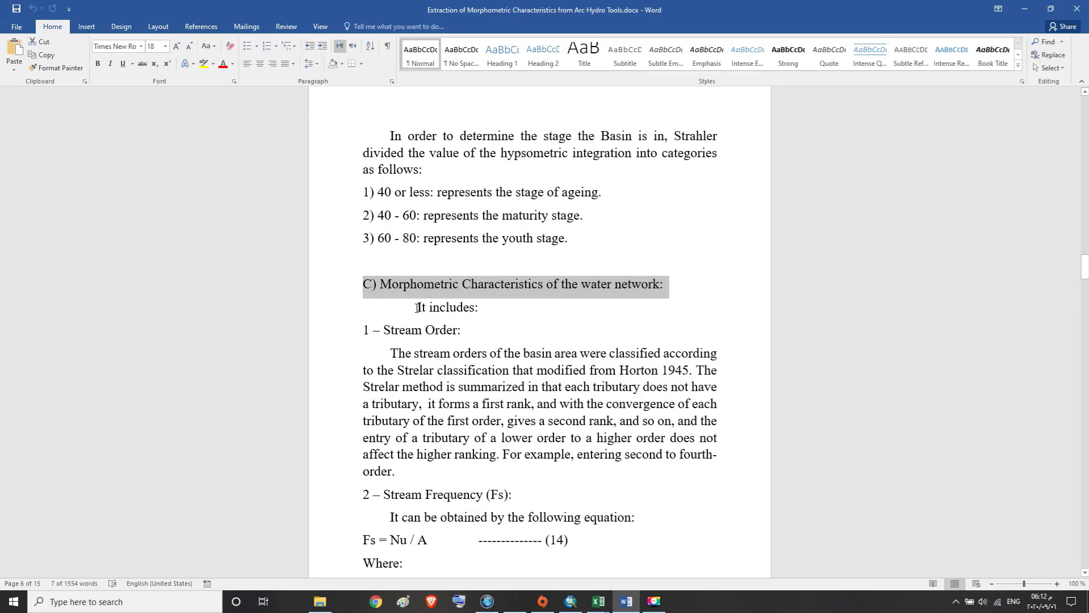
{"action": "left_click_drag", "start_coordinate": [417, 308], "coordinate": [479, 318]}
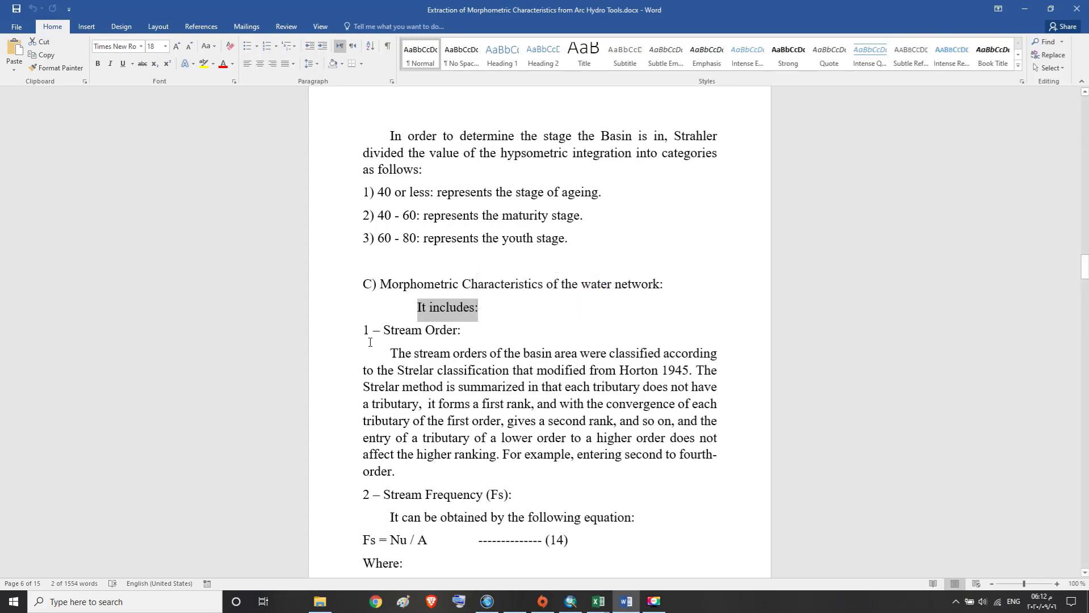
{"action": "left_click_drag", "start_coordinate": [364, 331], "coordinate": [469, 330]}
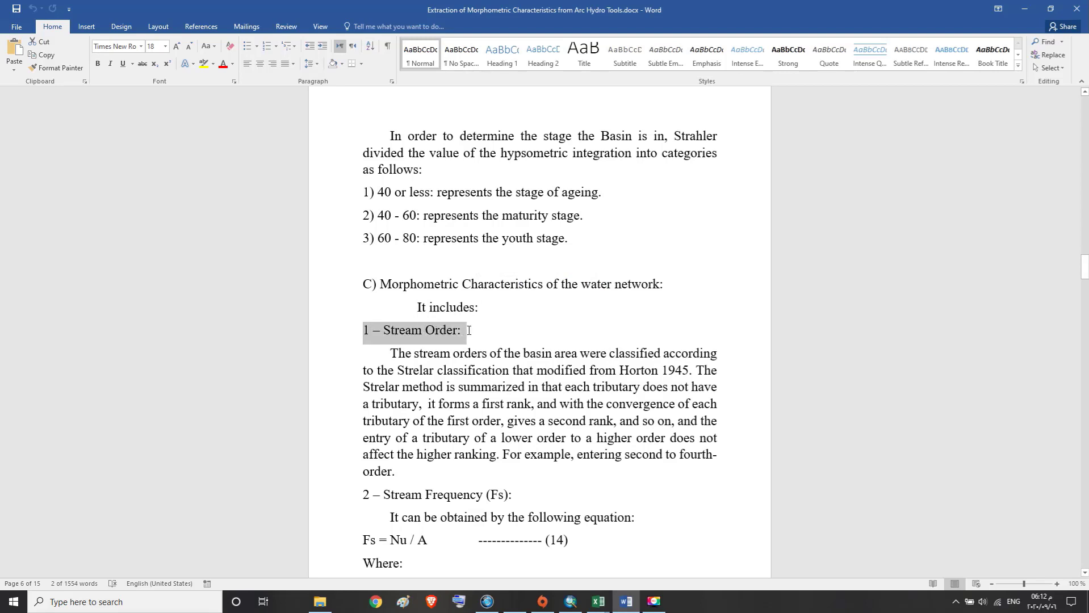
{"action": "left_click", "coordinate": [387, 330]}
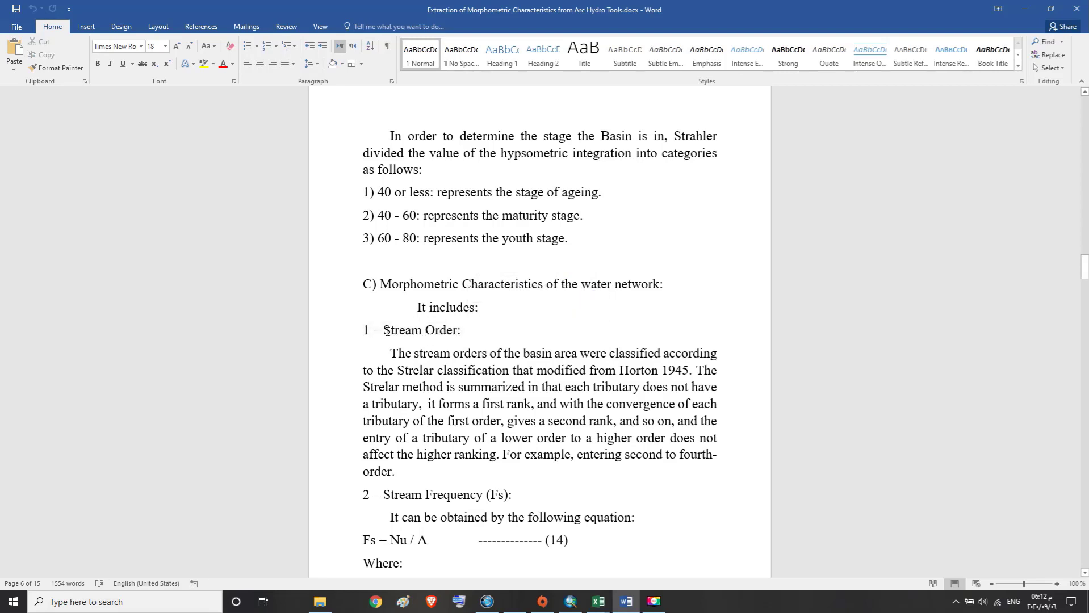
{"action": "left_click_drag", "start_coordinate": [387, 331], "coordinate": [446, 330]}
Step: Copy 'Stream Order' from Word and paste it into cell U1 of the widened Excel column U
{"action": "right_click", "coordinate": [434, 330]}
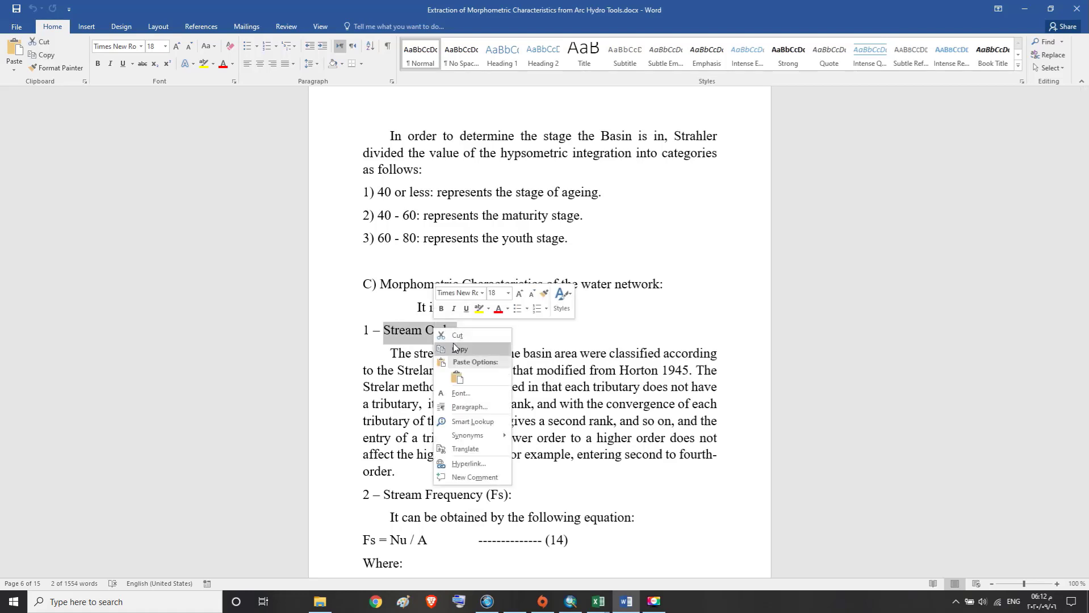
{"action": "left_click", "coordinate": [454, 348]}
{"action": "mouse_move", "coordinate": [591, 607]}
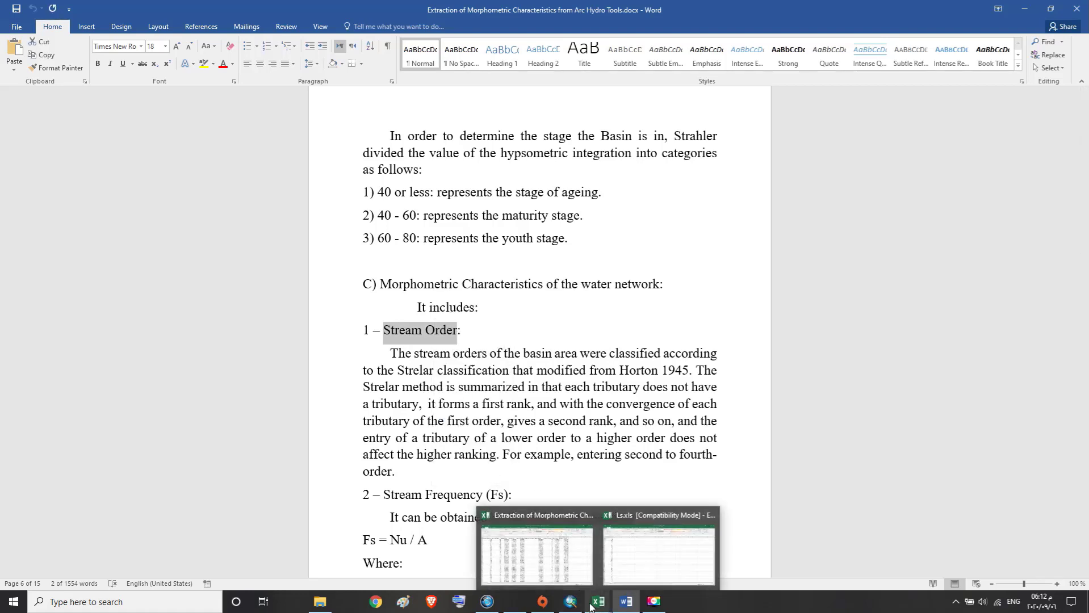
{"action": "left_click", "coordinate": [536, 553]}
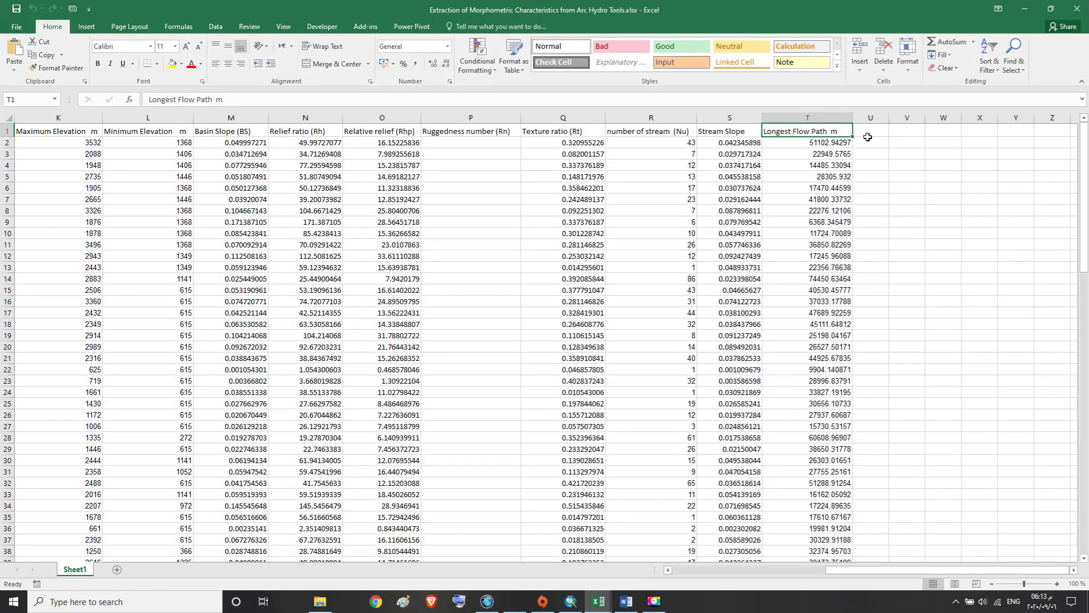
{"action": "left_click", "coordinate": [869, 135]}
{"action": "left_click_drag", "start_coordinate": [890, 119], "coordinate": [924, 125]}
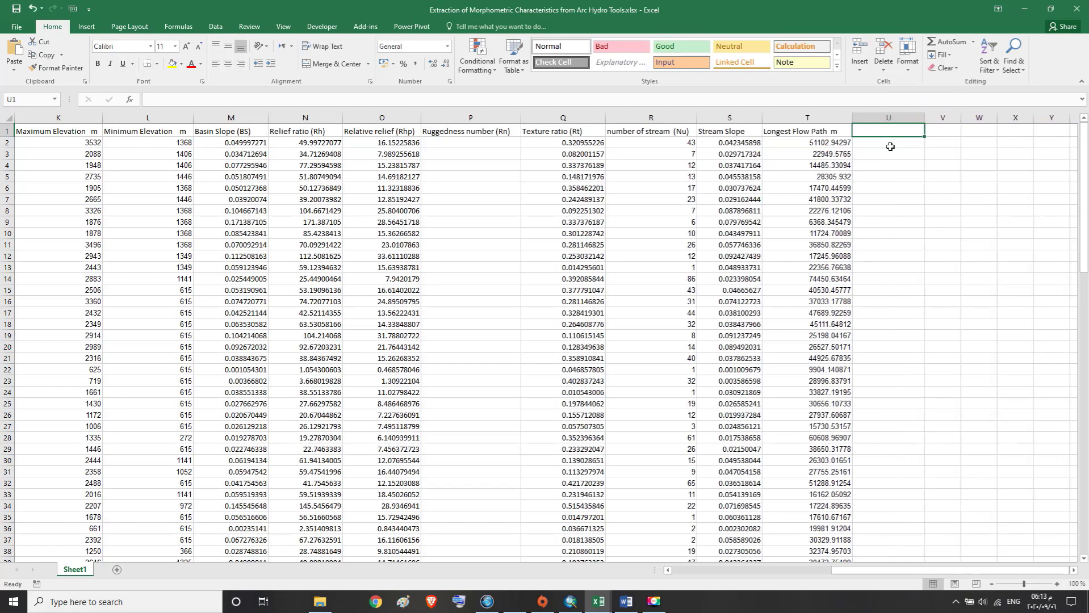
{"action": "left_click", "coordinate": [14, 68]}
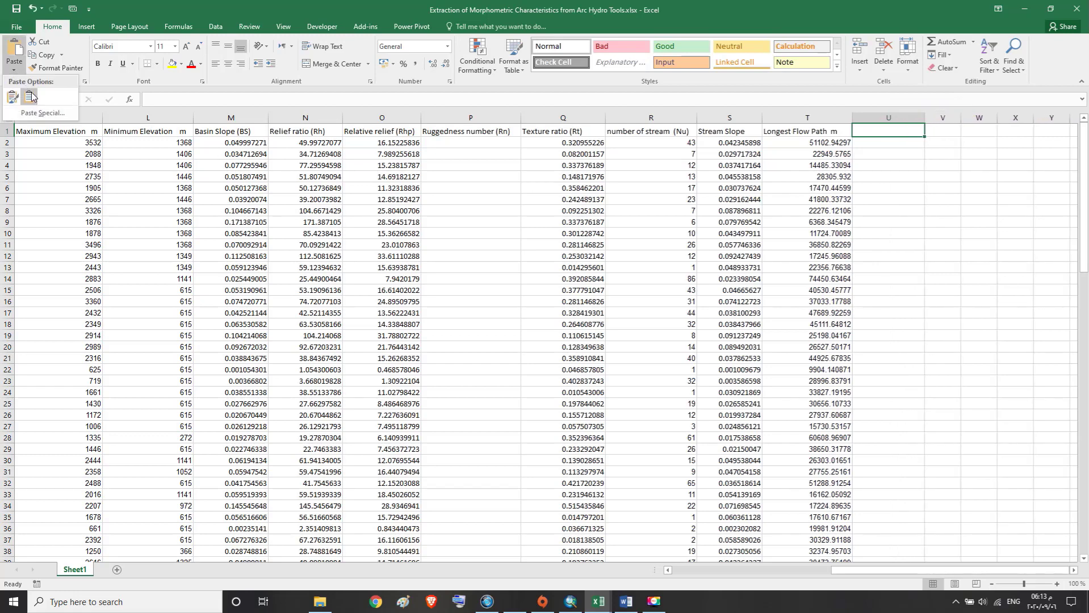
{"action": "left_click", "coordinate": [30, 97]}
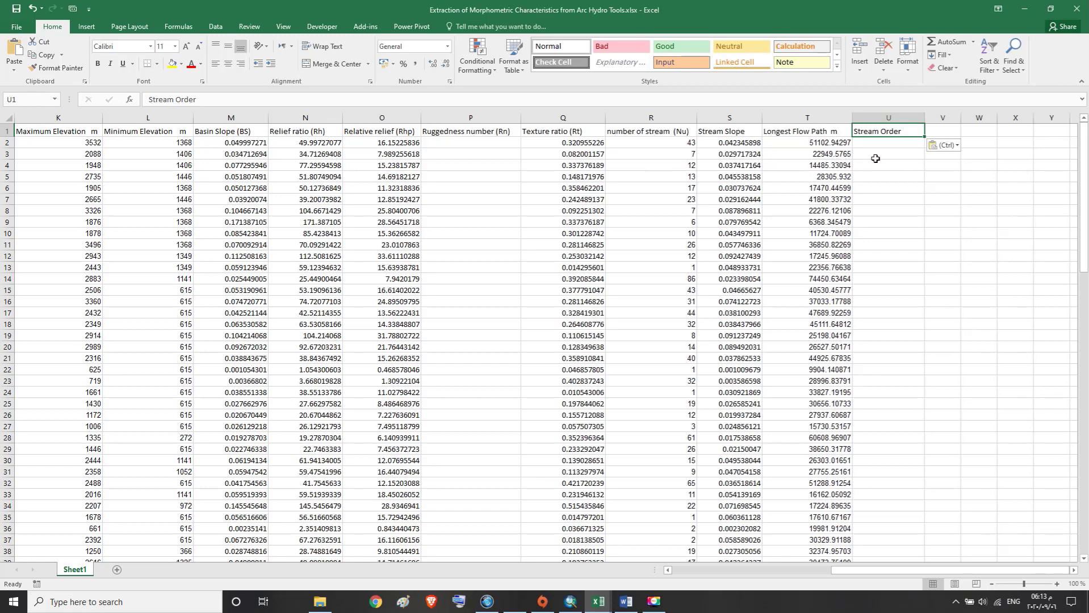
{"action": "left_click", "coordinate": [884, 144]}
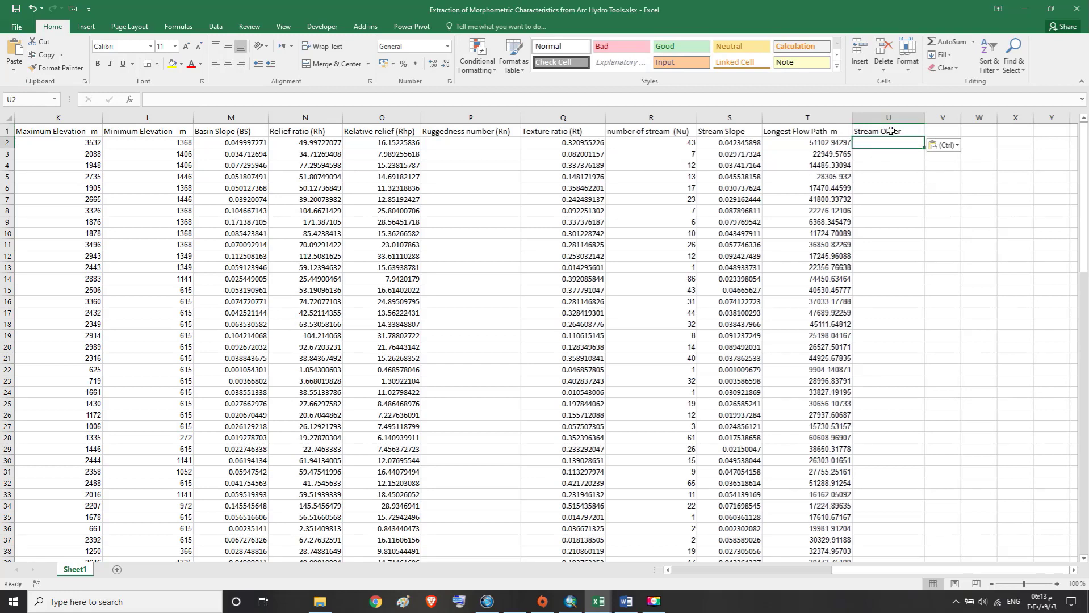
{"action": "left_click", "coordinate": [891, 131]}
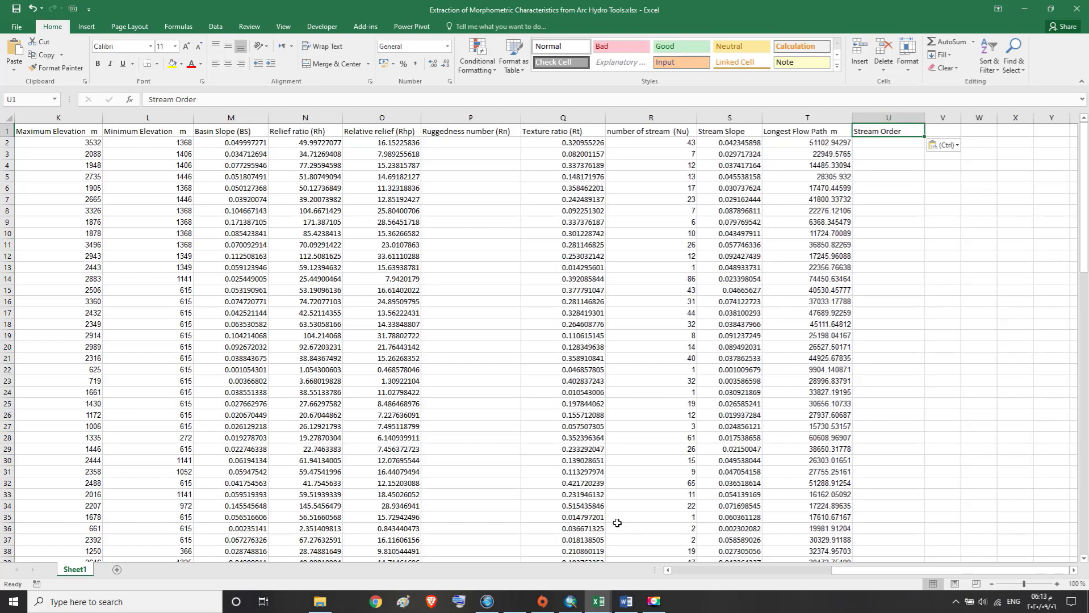
{"action": "left_click", "coordinate": [626, 601]}
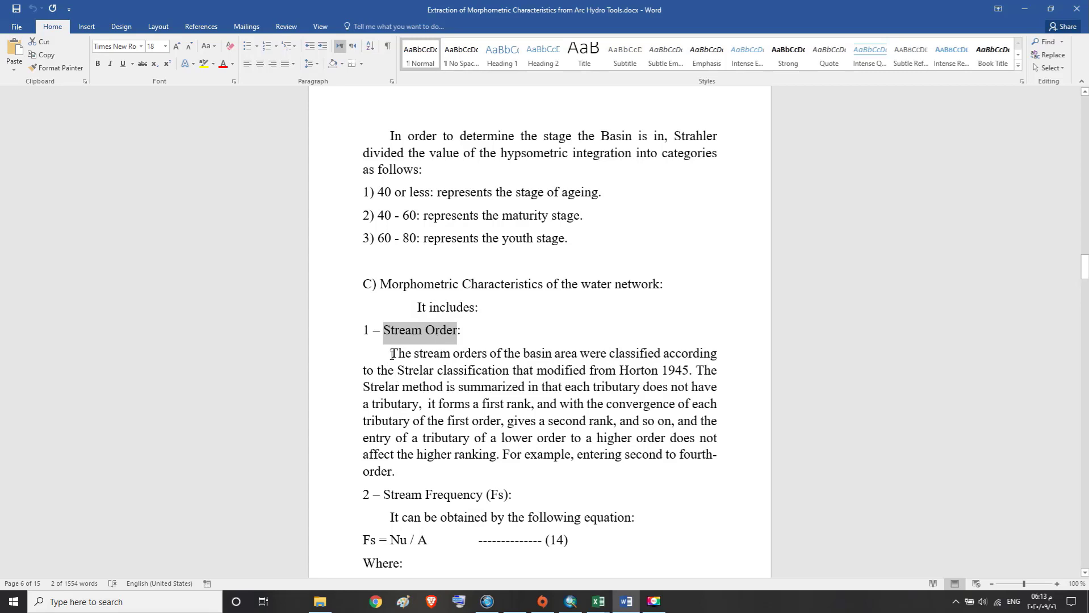
Step: Read through the Stream Order paragraph up to Horton 1945, then bring the ArcMap project forward
{"action": "left_click_drag", "start_coordinate": [392, 354], "coordinate": [445, 372]}
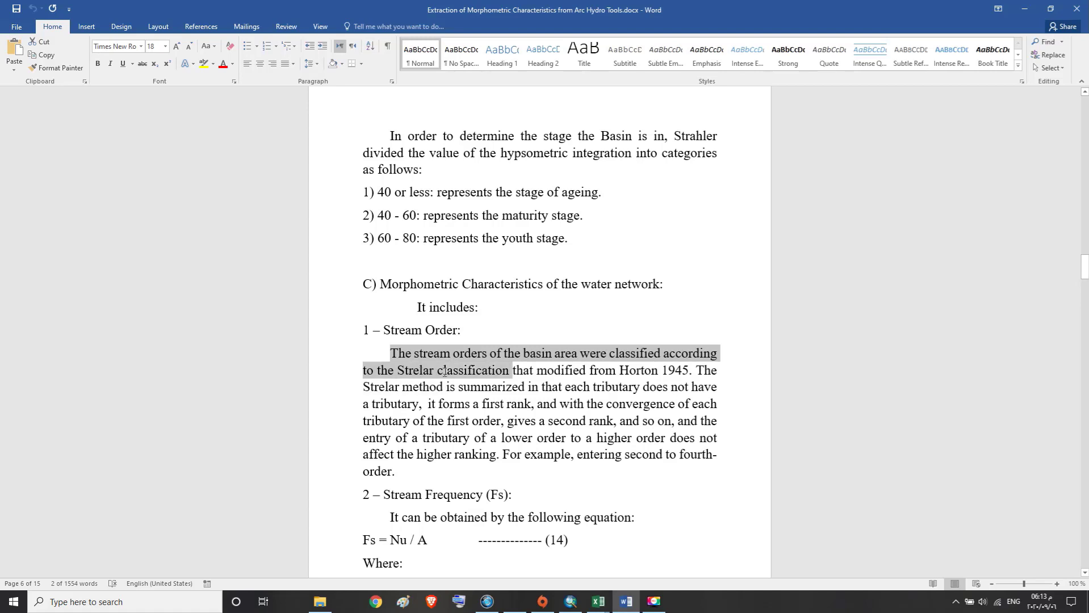
{"action": "left_click_drag", "start_coordinate": [510, 372], "coordinate": [690, 373]}
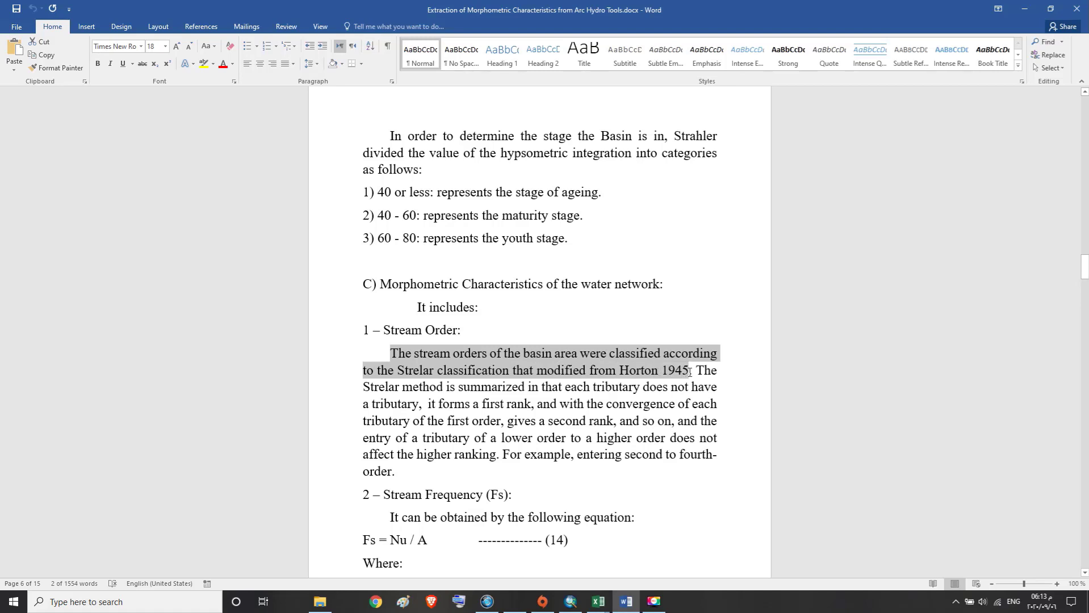
{"action": "mouse_move", "coordinate": [689, 373]}
{"action": "left_mouse_down"}
{"action": "mouse_move", "coordinate": [715, 369]}
{"action": "mouse_move", "coordinate": [405, 374]}
{"action": "mouse_move", "coordinate": [400, 388]}
{"action": "mouse_move", "coordinate": [719, 389]}
{"action": "mouse_move", "coordinate": [440, 389]}
{"action": "mouse_move", "coordinate": [403, 404]}
{"action": "mouse_move", "coordinate": [684, 407]}
{"action": "mouse_move", "coordinate": [414, 421]}
{"action": "mouse_move", "coordinate": [720, 422]}
{"action": "mouse_move", "coordinate": [374, 437]}
{"action": "mouse_move", "coordinate": [704, 438]}
{"action": "mouse_move", "coordinate": [386, 454]}
{"action": "mouse_move", "coordinate": [662, 454]}
{"action": "mouse_move", "coordinate": [420, 470]}
{"action": "left_mouse_up"}
{"action": "left_click", "coordinate": [399, 370]}
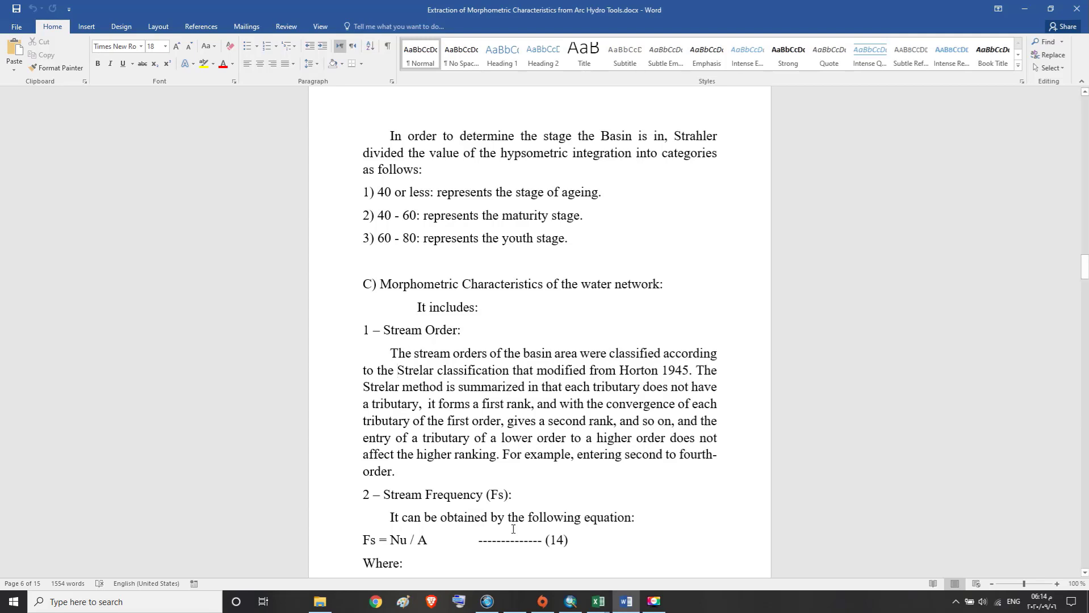
{"action": "left_click", "coordinate": [571, 602]}
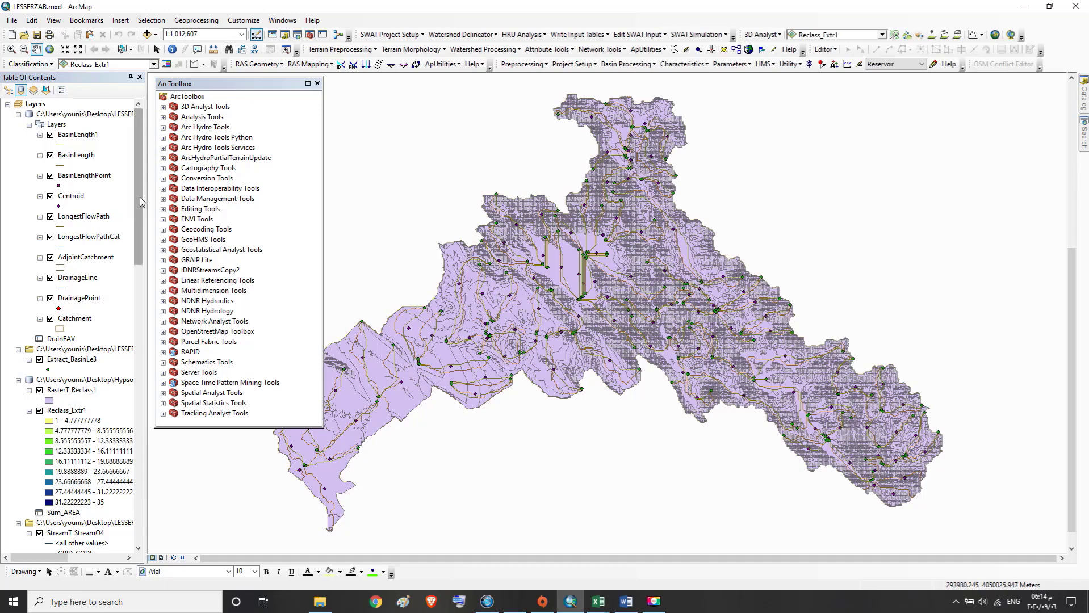
Step: Open the attribute table of the StreamT_StreamO4 layer from the Table of Contents
{"action": "scroll", "coordinate": [139, 221], "scroll_direction": "down", "scroll_amount": 3}
{"action": "scroll", "coordinate": [136, 219], "scroll_direction": "down", "scroll_amount": 3}
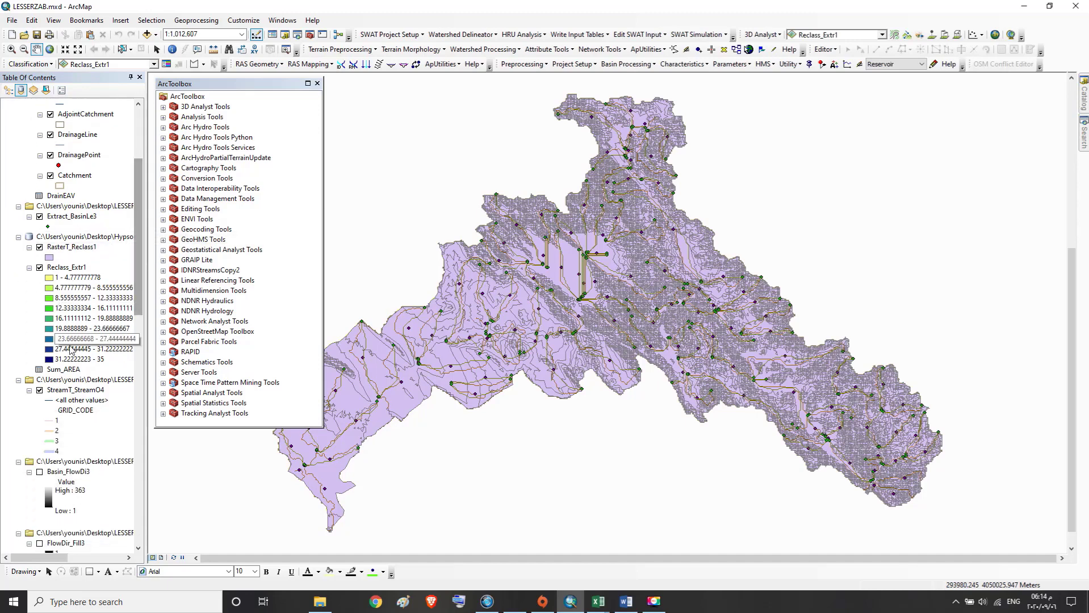
{"action": "left_click", "coordinate": [77, 397]}
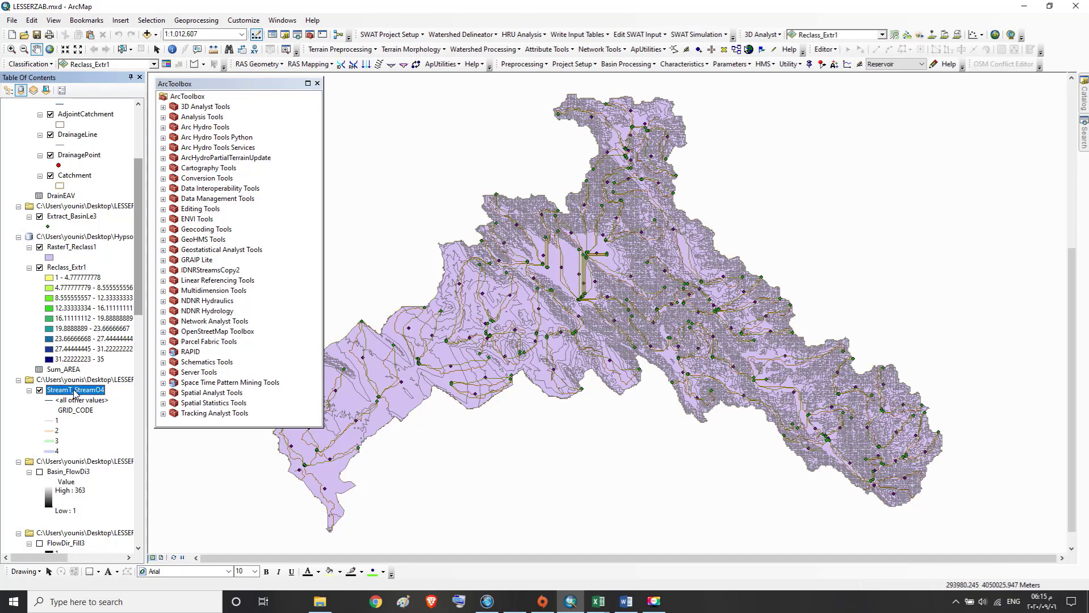
{"action": "right_click", "coordinate": [75, 392]}
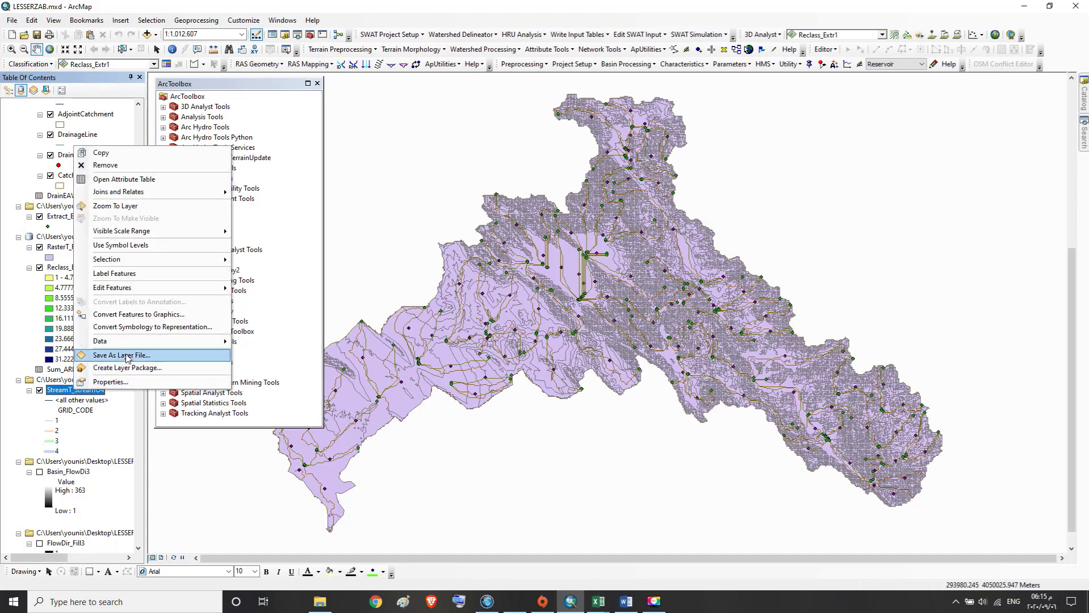
{"action": "left_click", "coordinate": [112, 181]}
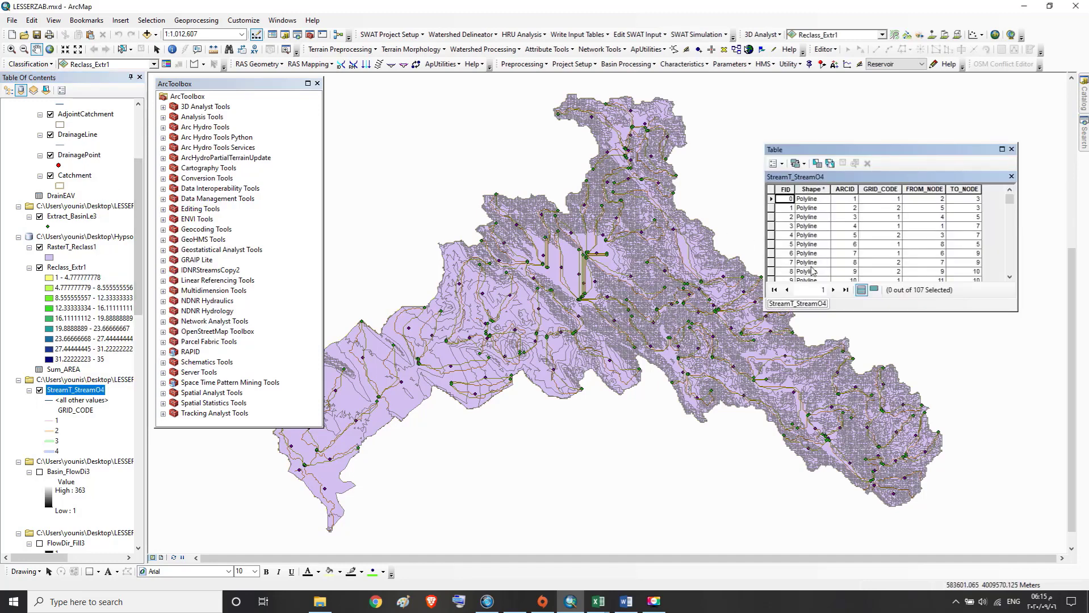
Step: Select the GRID_CODE column and scroll through all 107 stream records
{"action": "left_click", "coordinate": [892, 189]}
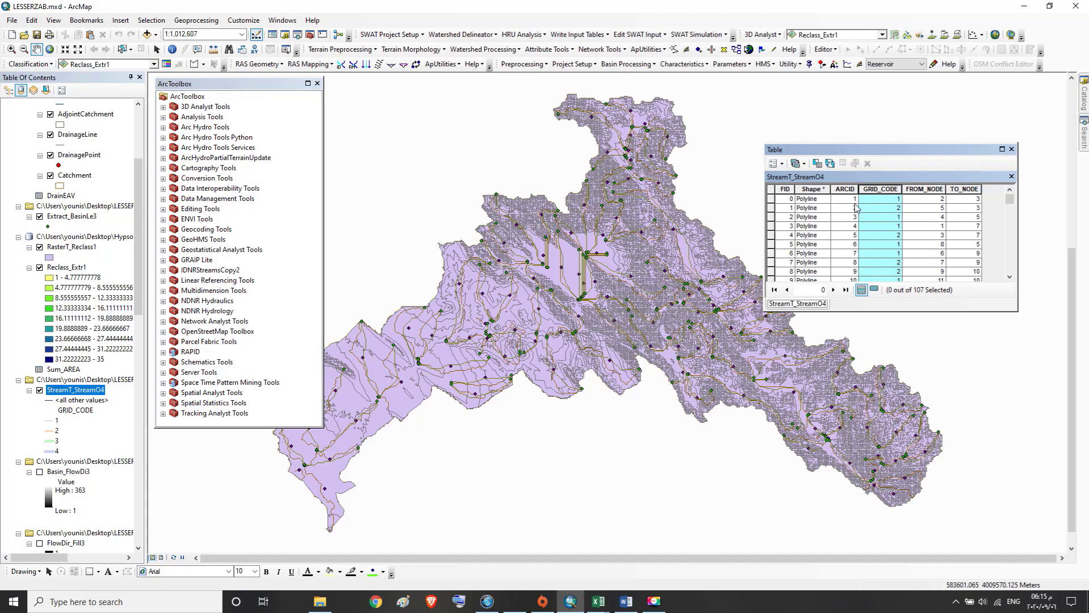
{"action": "left_click_drag", "start_coordinate": [1010, 199], "coordinate": [1012, 270]}
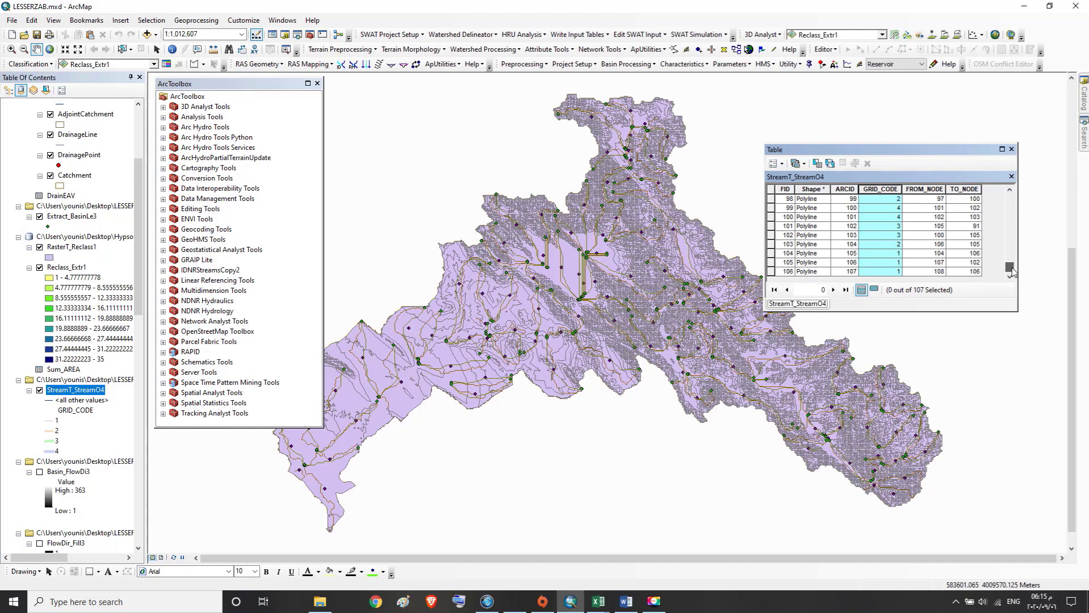
{"action": "left_click_drag", "start_coordinate": [1013, 271], "coordinate": [1016, 220]}
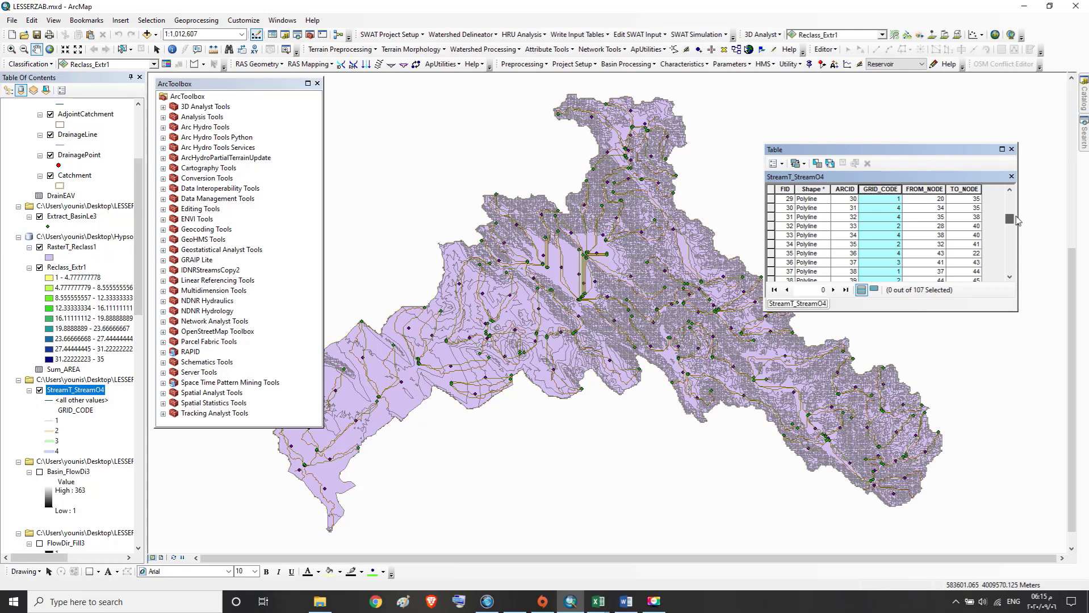
{"action": "left_click_drag", "start_coordinate": [1016, 221], "coordinate": [1014, 197]}
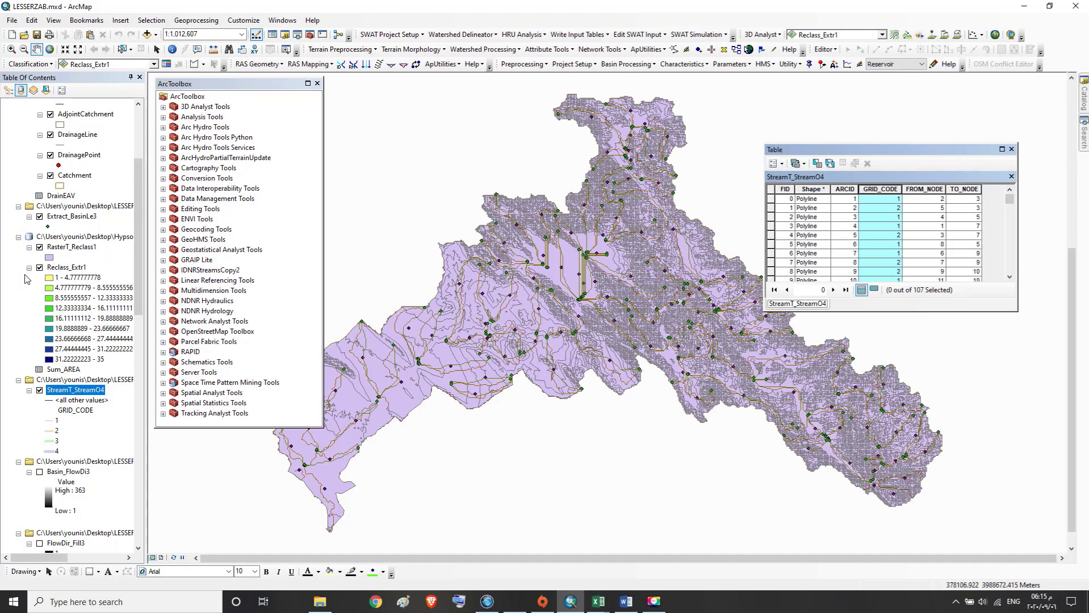
Step: Hide the RasterT_Reclass1 and Reclass_Extr1 layers, close the attribute table, and select the ArcToolbox tree
{"action": "left_click", "coordinate": [39, 247]}
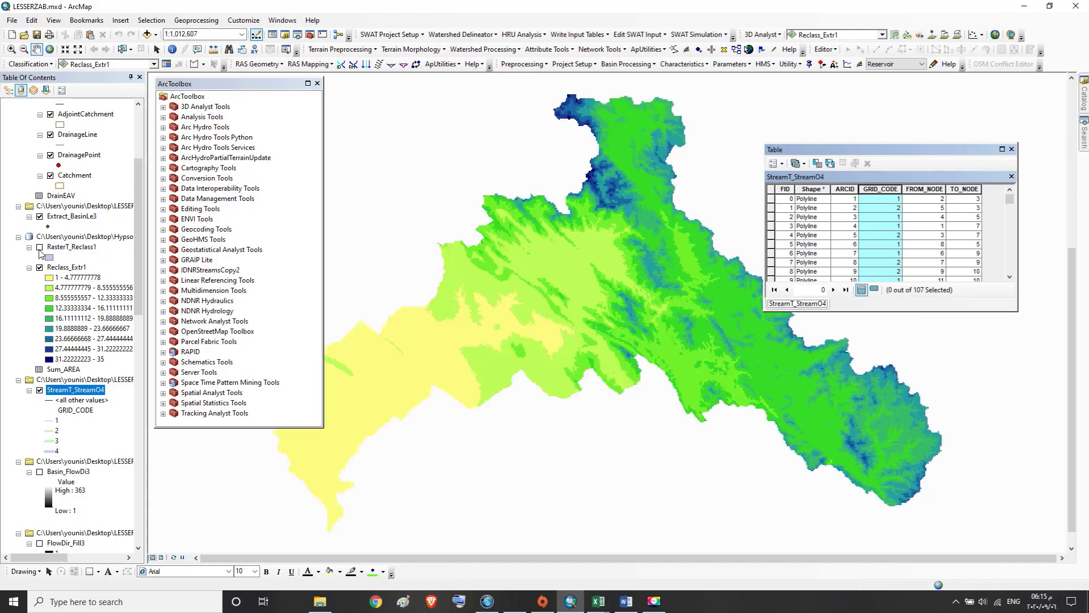
{"action": "left_click", "coordinate": [40, 268]}
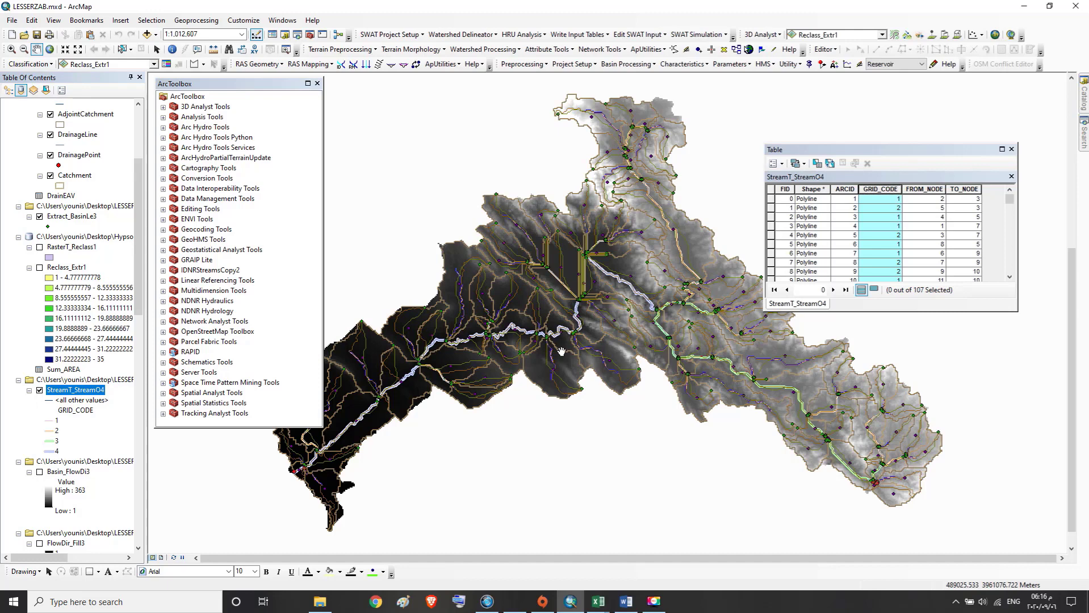
{"action": "left_click", "coordinate": [1012, 149]}
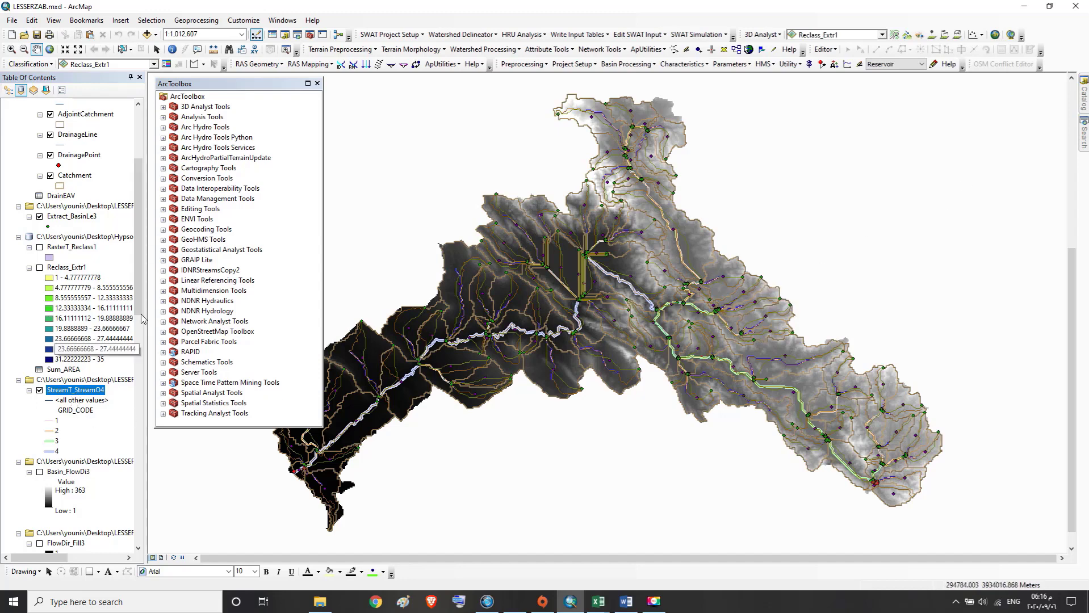
{"action": "left_click", "coordinate": [193, 97]}
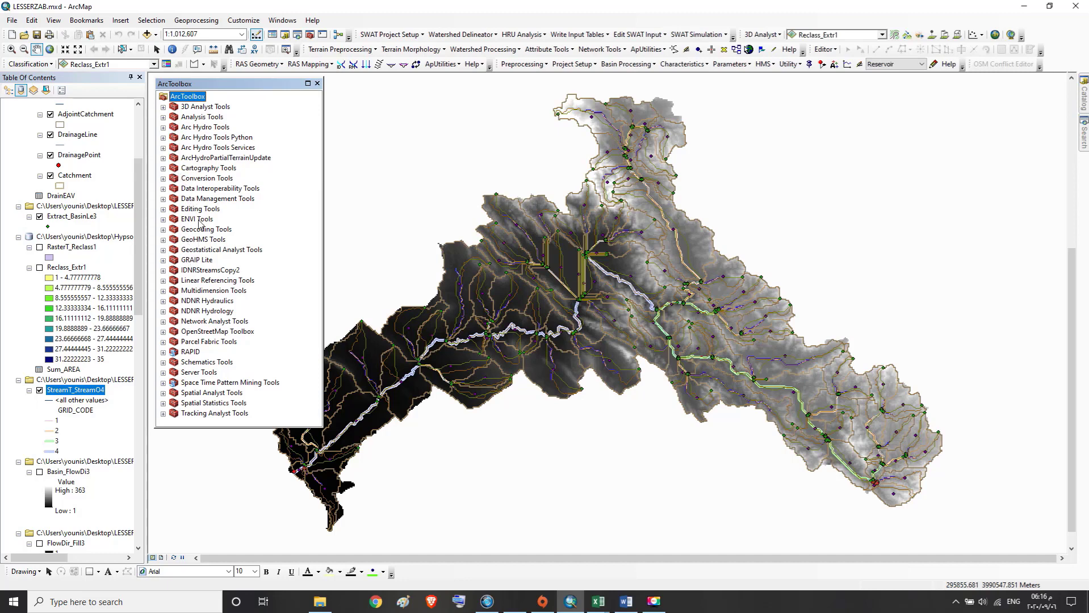
Step: Open the Table To Excel tool under Conversion Tools > Excel in ArcToolbox
{"action": "left_click", "coordinate": [194, 180]}
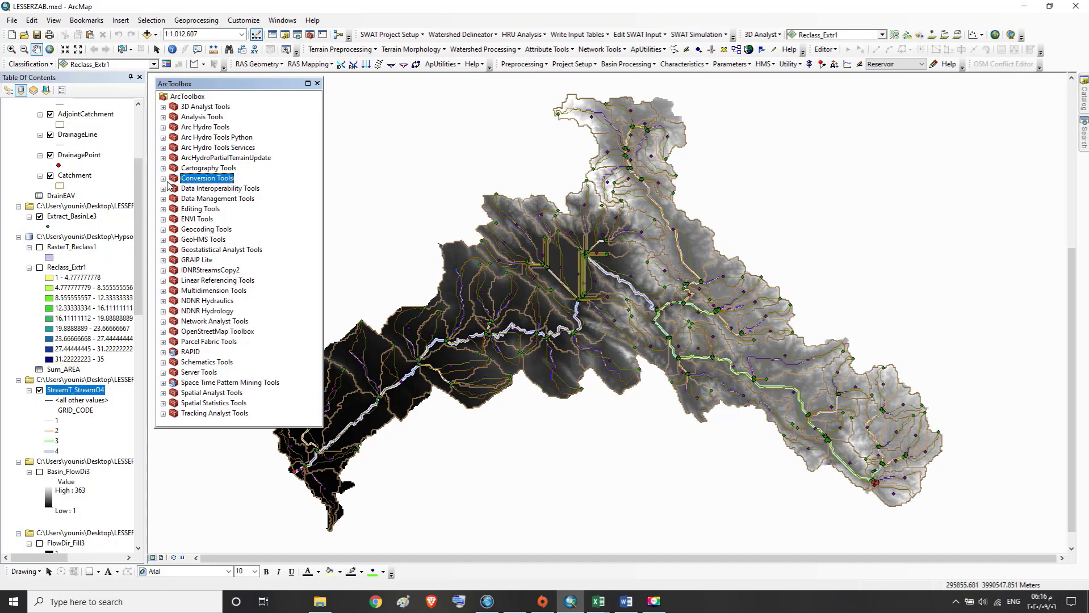
{"action": "left_click", "coordinate": [164, 179]}
{"action": "left_click", "coordinate": [200, 189]}
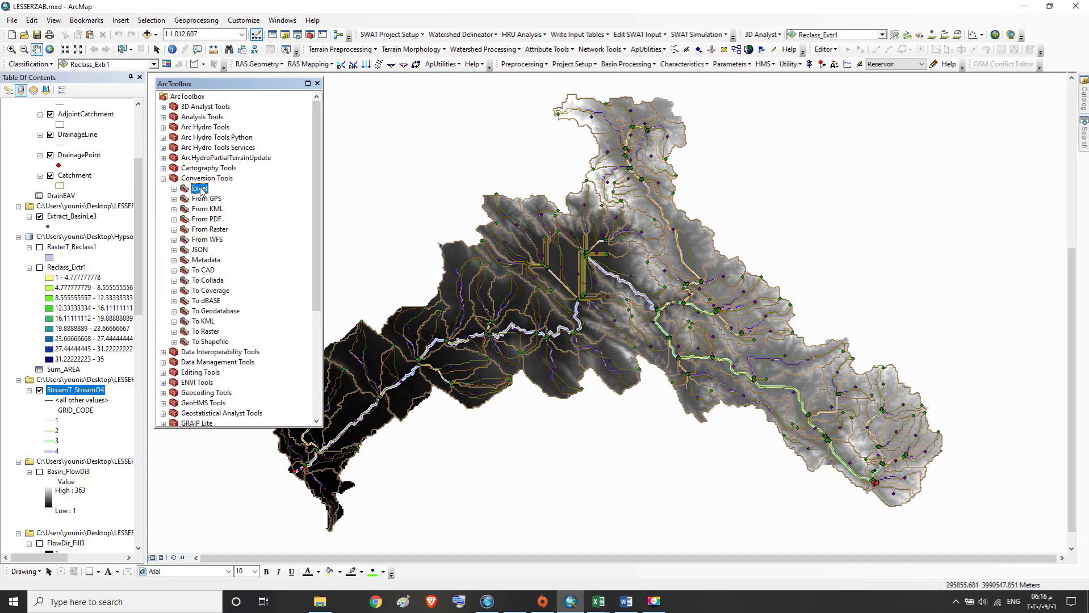
{"action": "left_click", "coordinate": [173, 189]}
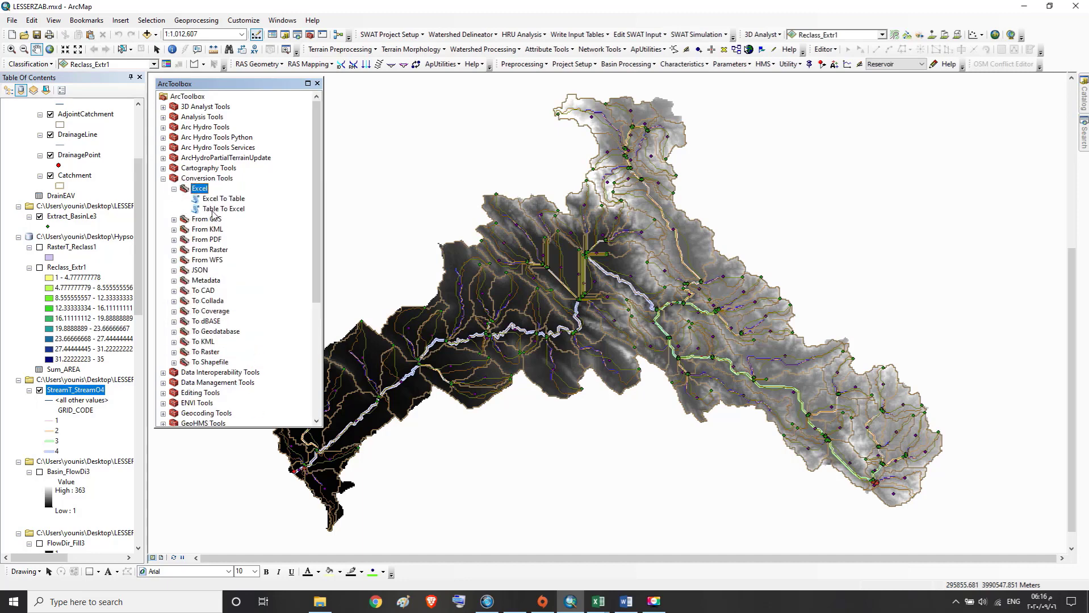
{"action": "left_click", "coordinate": [214, 210]}
{"action": "double_click", "coordinate": [214, 211]}
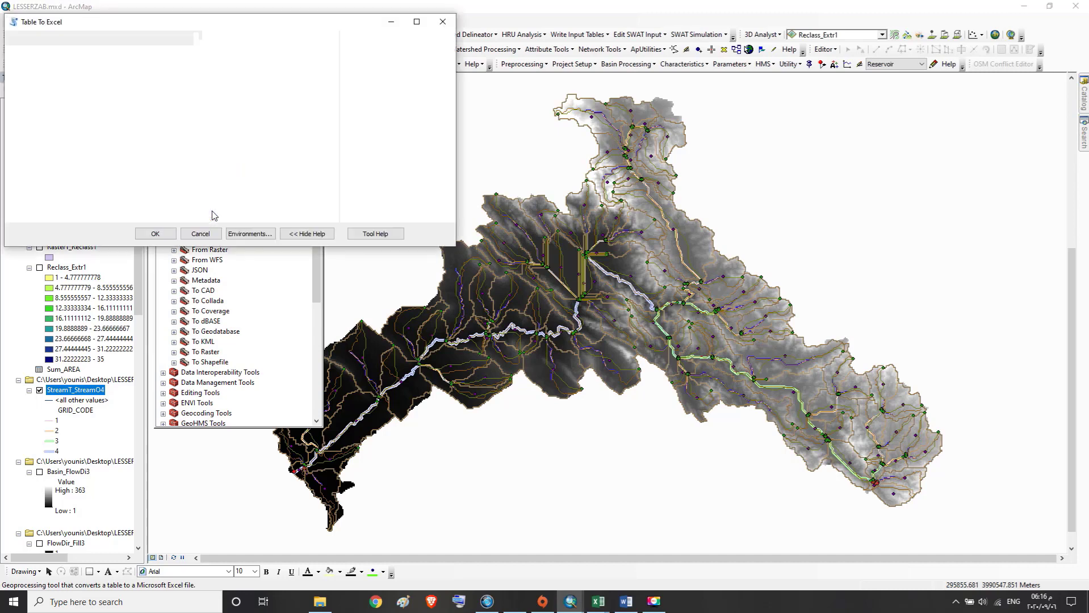
Step: Set StreamT_StreamO4 as the tool's Input Table
{"action": "left_click", "coordinate": [297, 54]}
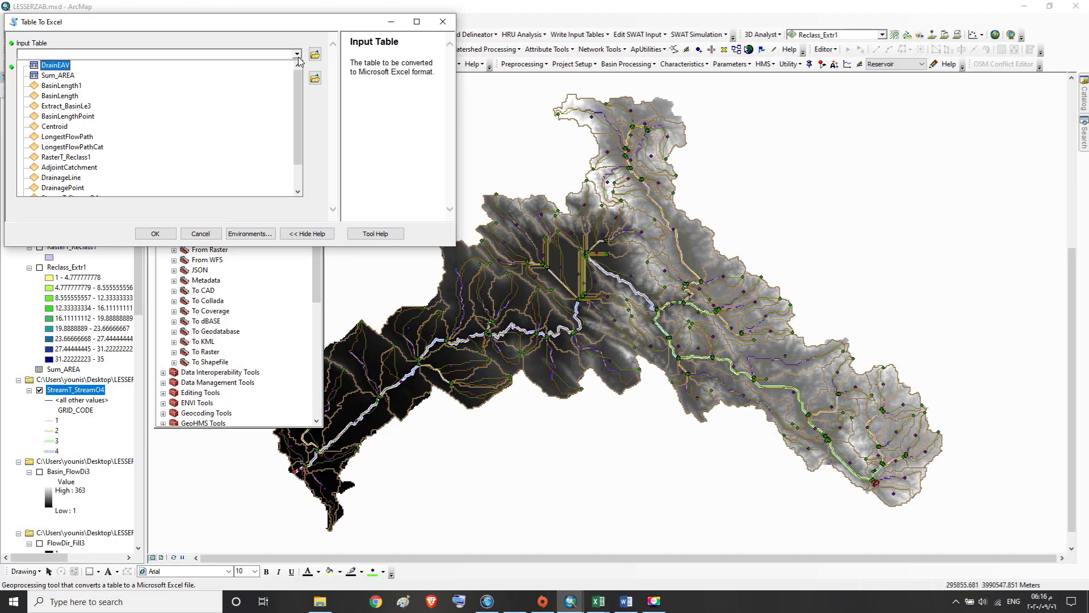
{"action": "left_click_drag", "start_coordinate": [297, 75], "coordinate": [297, 95]}
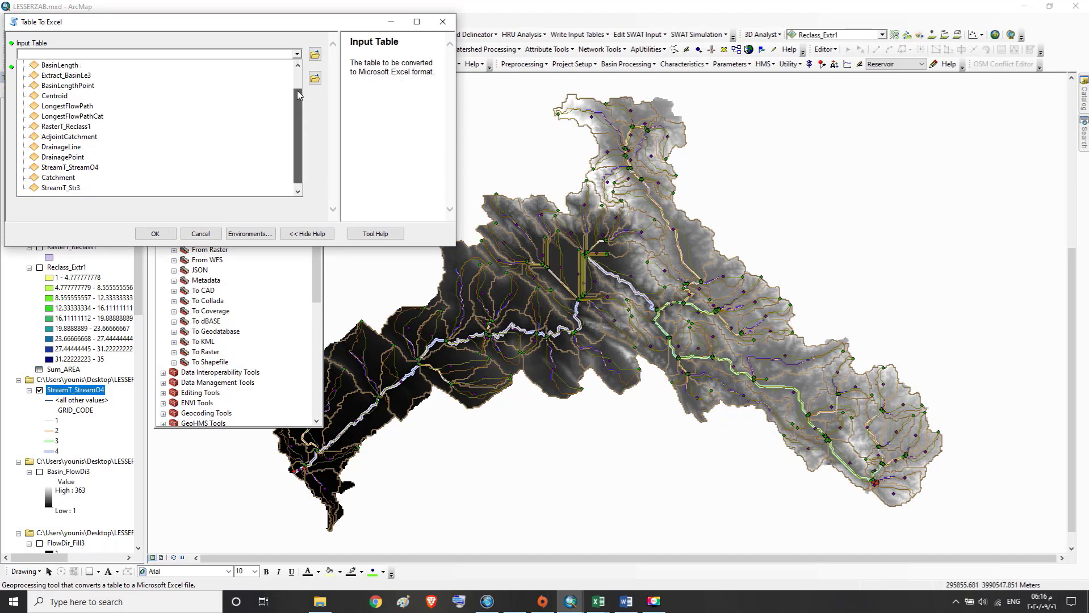
{"action": "left_click", "coordinate": [76, 169]}
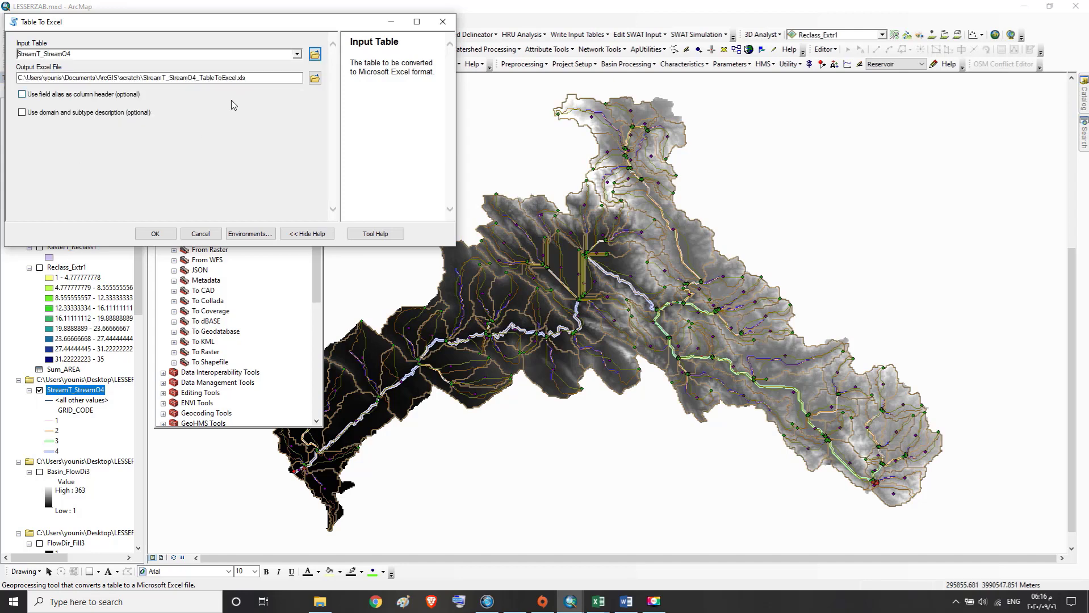
{"action": "left_click", "coordinate": [314, 77]}
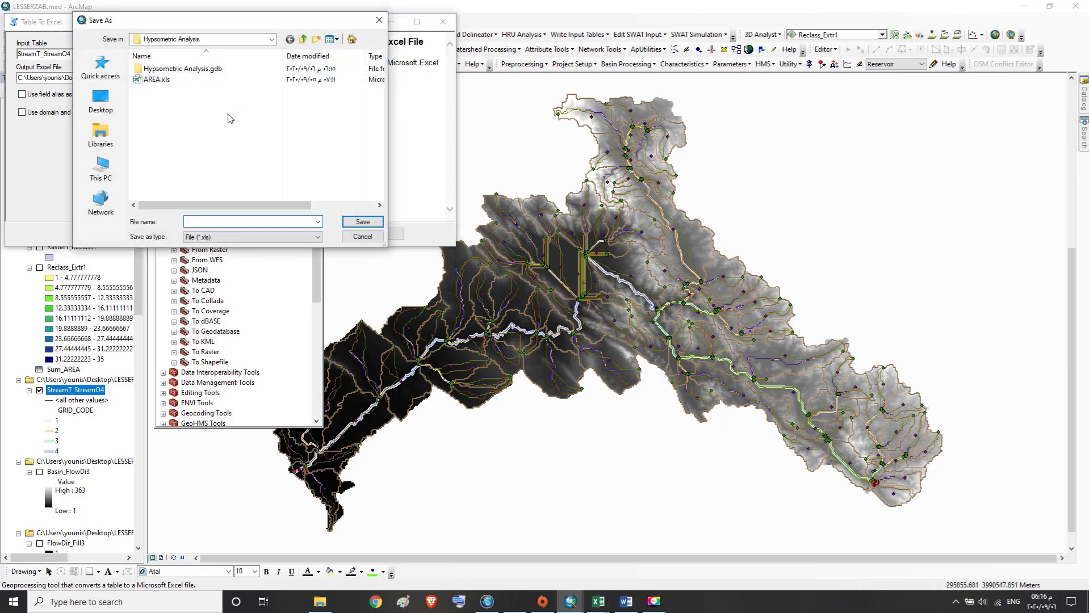
Step: Export the table as EC5.xls on the Desktop, close the report, and minimize ArcMap
{"action": "left_click", "coordinate": [109, 105]}
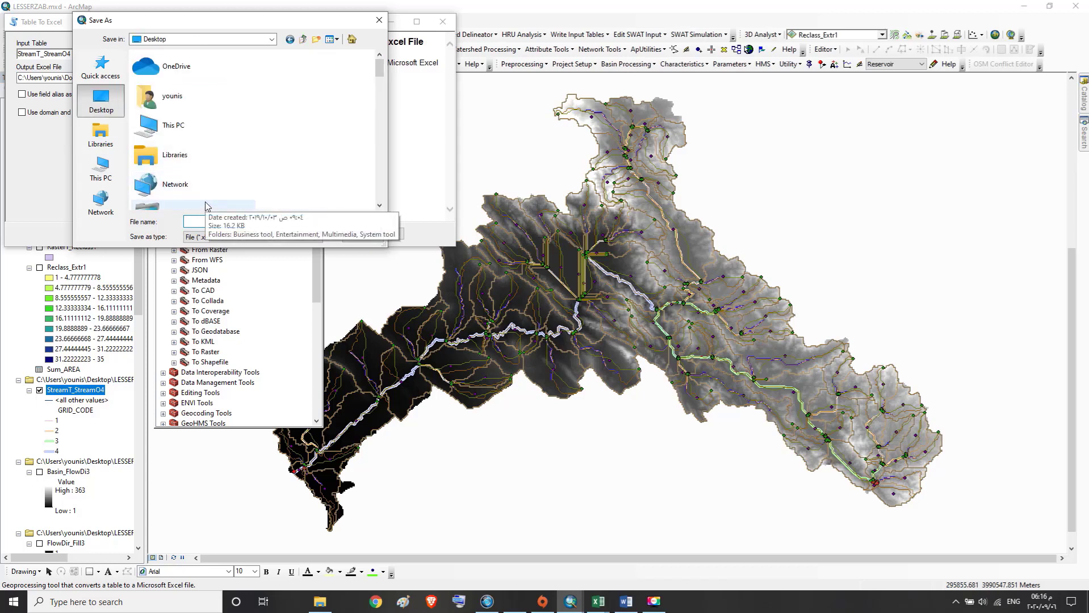
{"action": "type", "text": "ECS"}
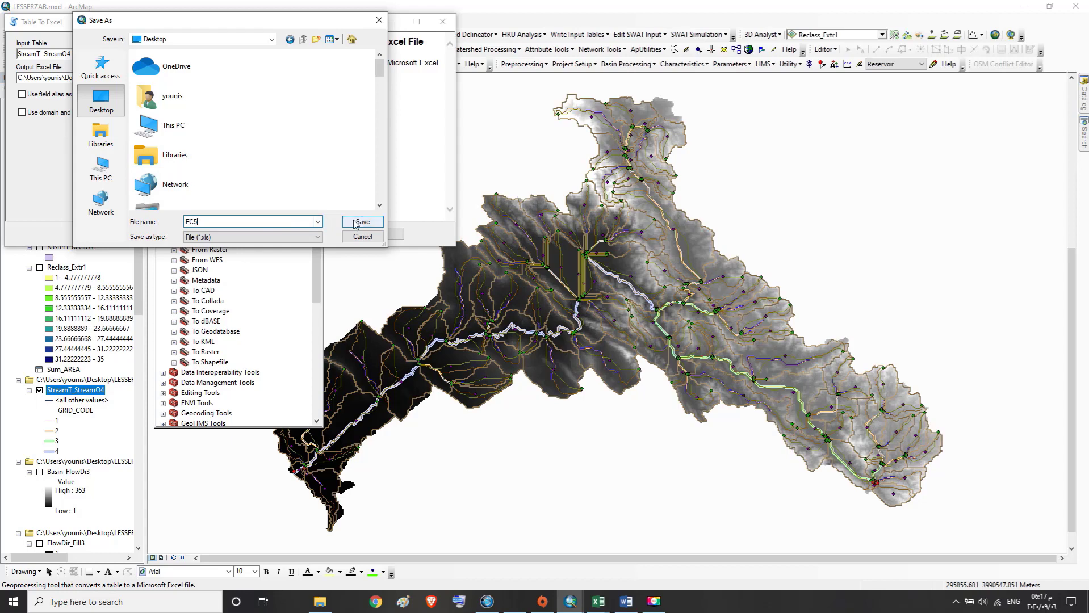
{"action": "left_click", "coordinate": [355, 222]}
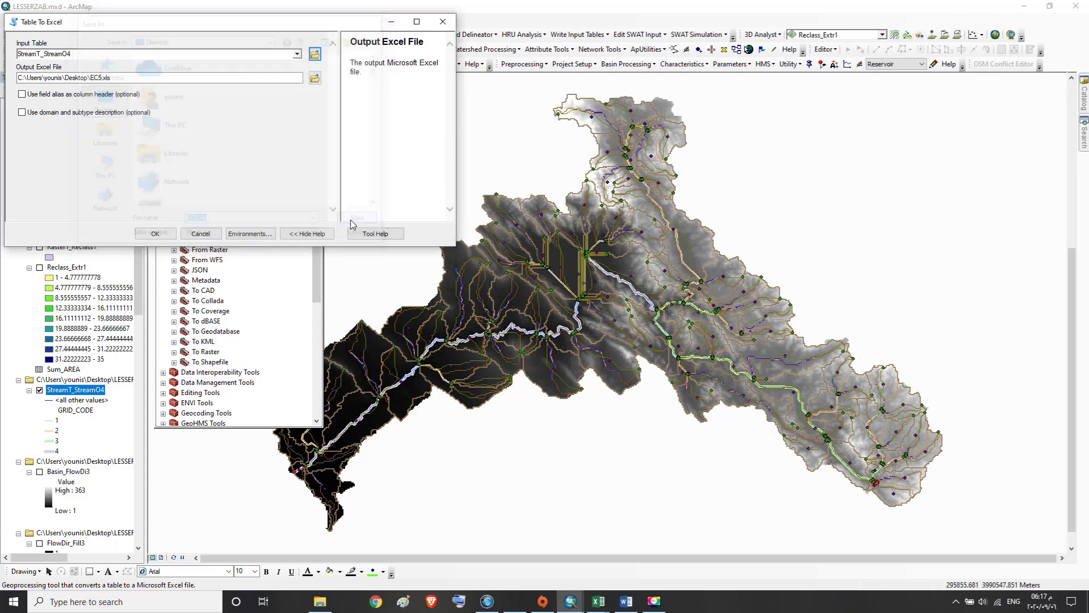
{"action": "left_click", "coordinate": [155, 234]}
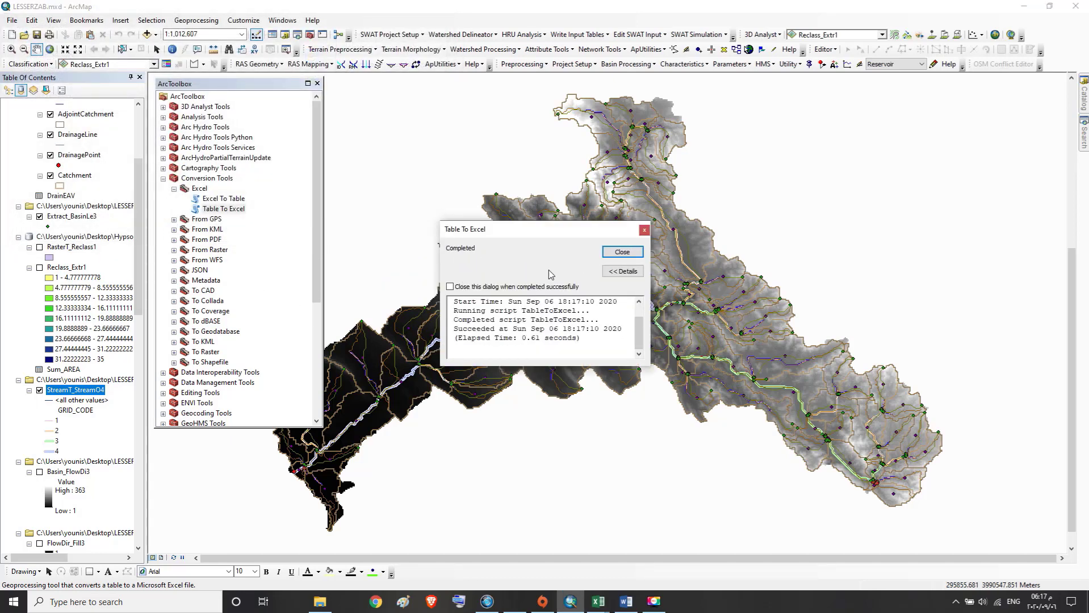
{"action": "left_click", "coordinate": [622, 252]}
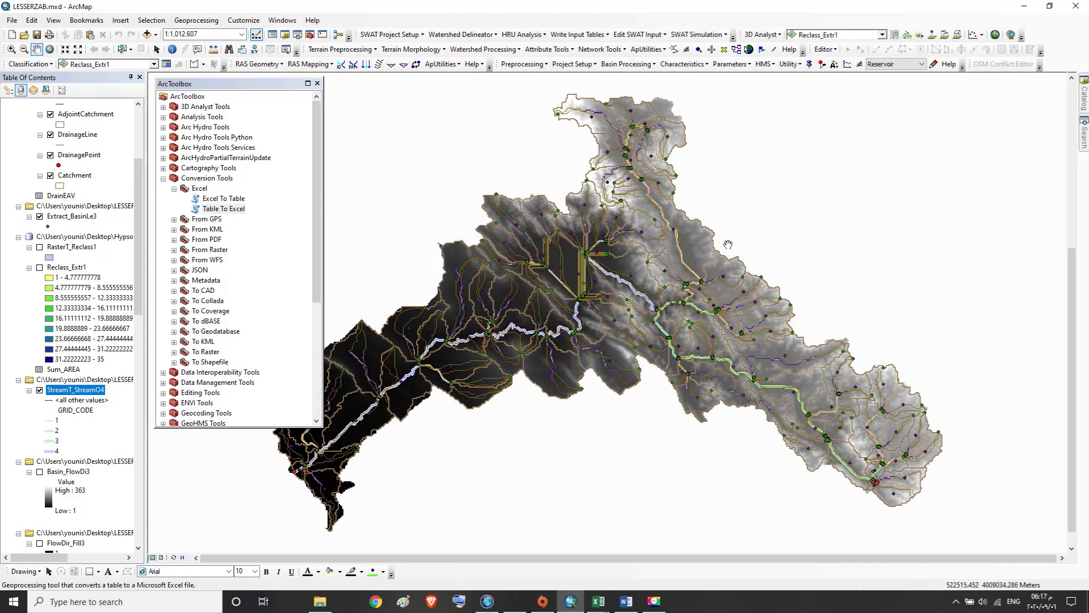
{"action": "left_click", "coordinate": [1026, 8]}
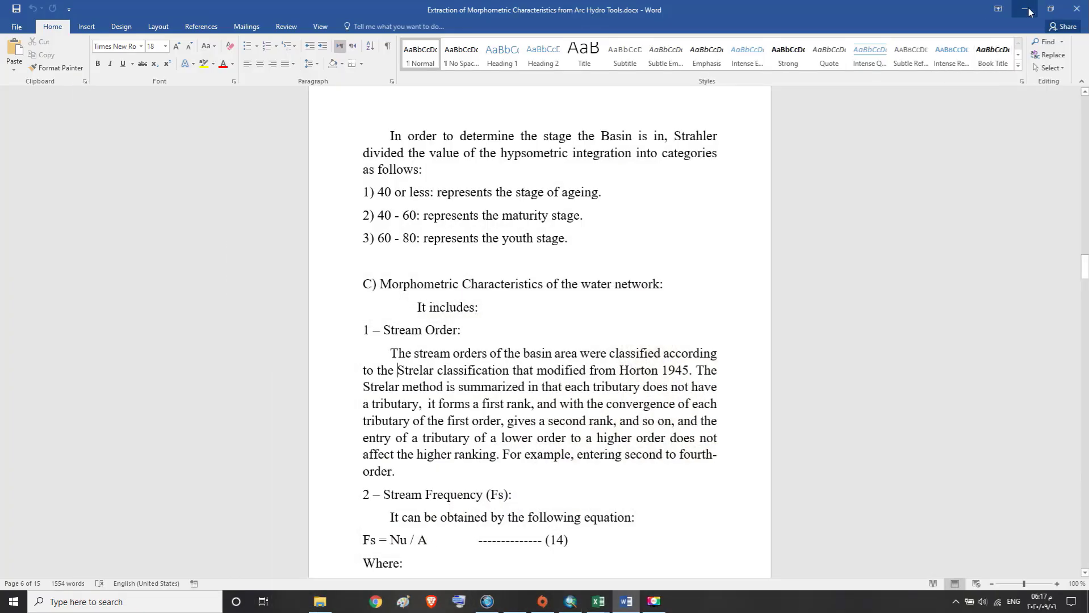
Step: Minimize Word and Excel, then open EC5.xls from the desktop
{"action": "left_click", "coordinate": [1024, 8]}
{"action": "left_click", "coordinate": [1024, 9]}
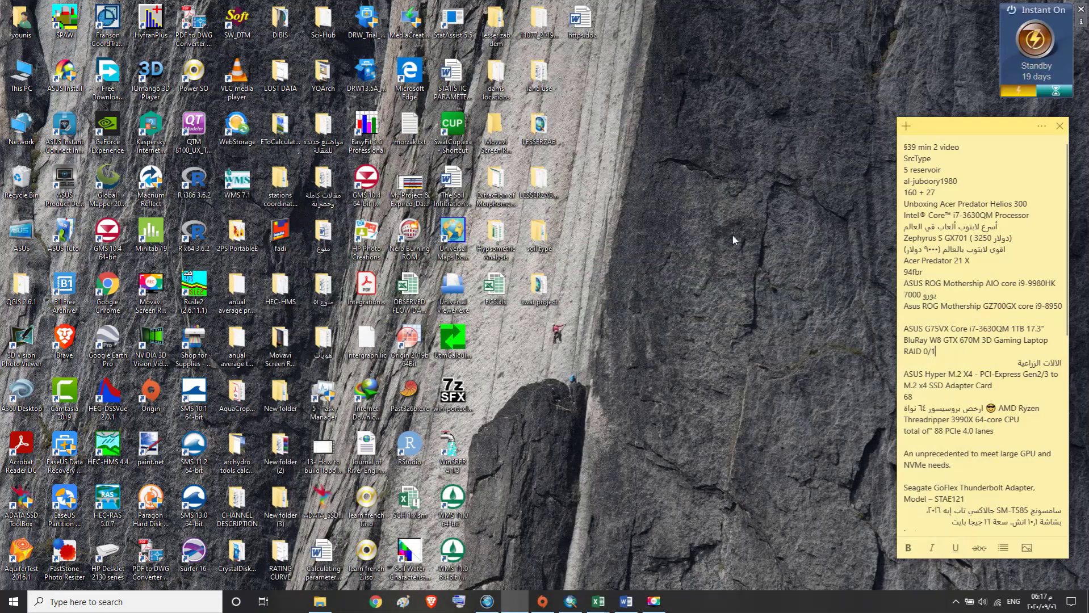
{"action": "double_click", "coordinate": [496, 287]}
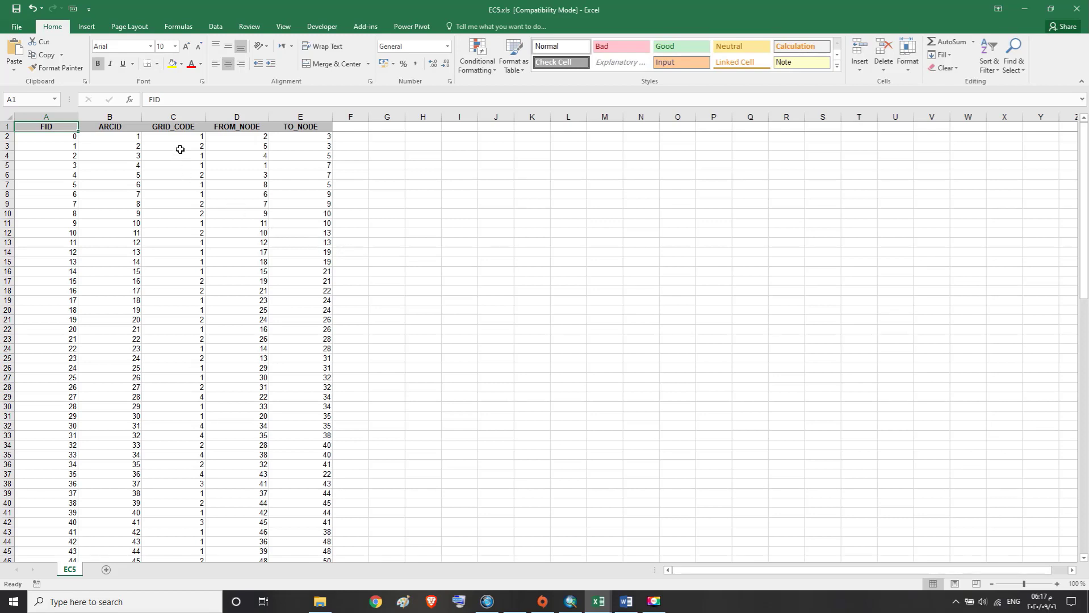
Step: Copy the GRID_CODE values in C2:C108 of EC5.xls and paste them from U2 of the morphometric workbook
{"action": "mouse_move", "coordinate": [183, 136]}
{"action": "left_mouse_down"}
{"action": "mouse_move", "coordinate": [151, 577]}
{"action": "mouse_move", "coordinate": [182, 514]}
{"action": "left_mouse_up"}
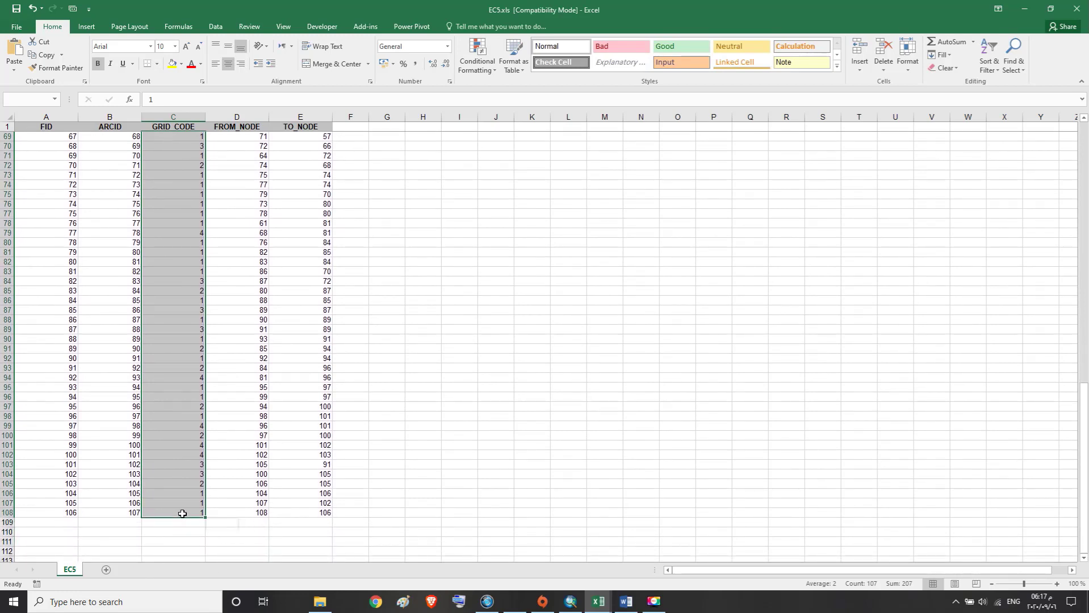
{"action": "left_click", "coordinate": [47, 56]}
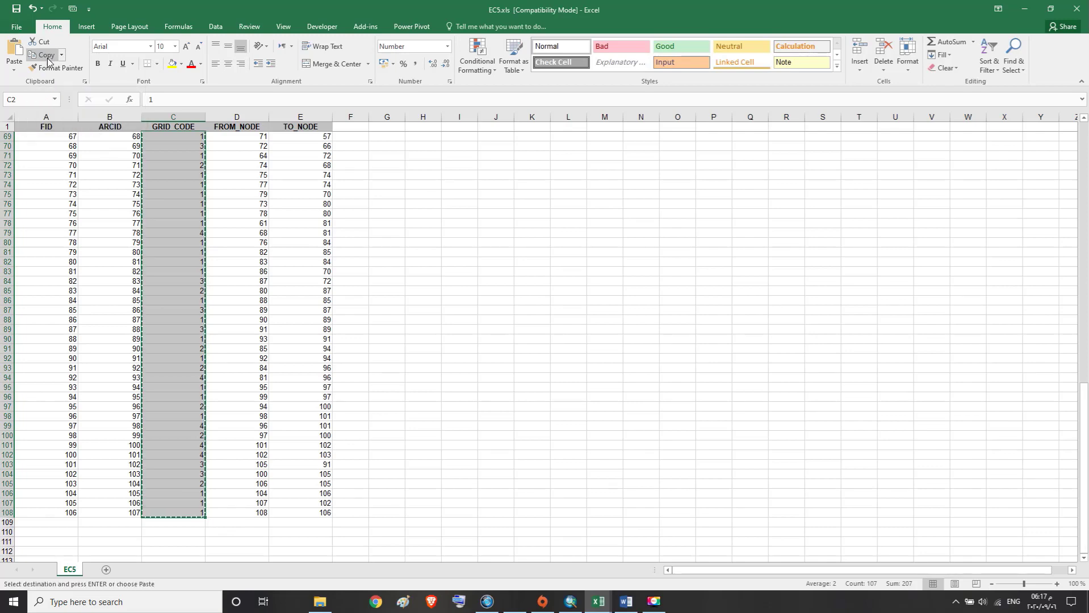
{"action": "mouse_move", "coordinate": [598, 602]}
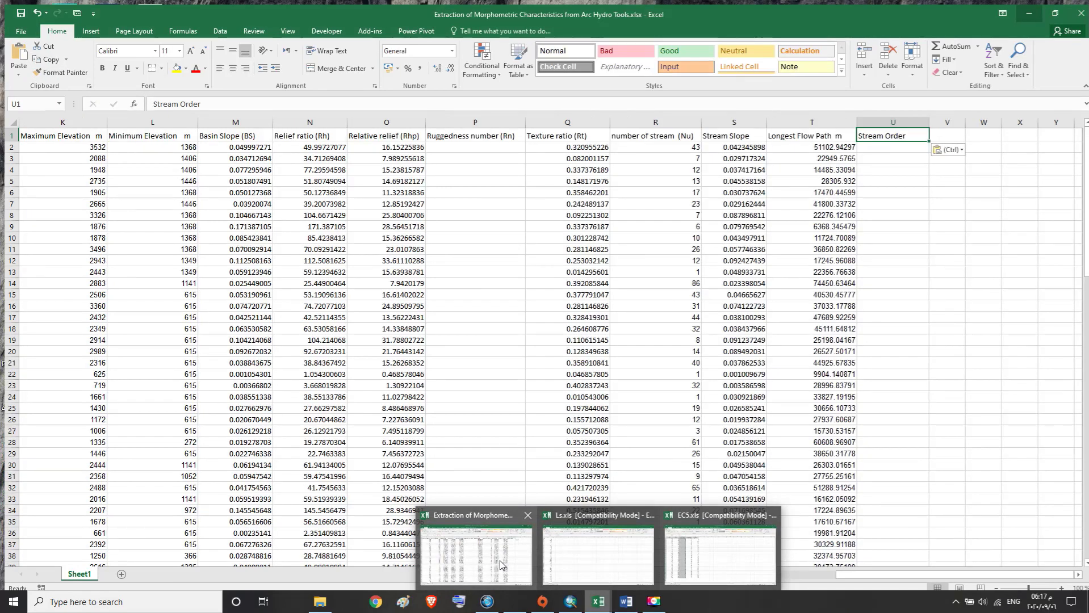
{"action": "left_click", "coordinate": [511, 565]}
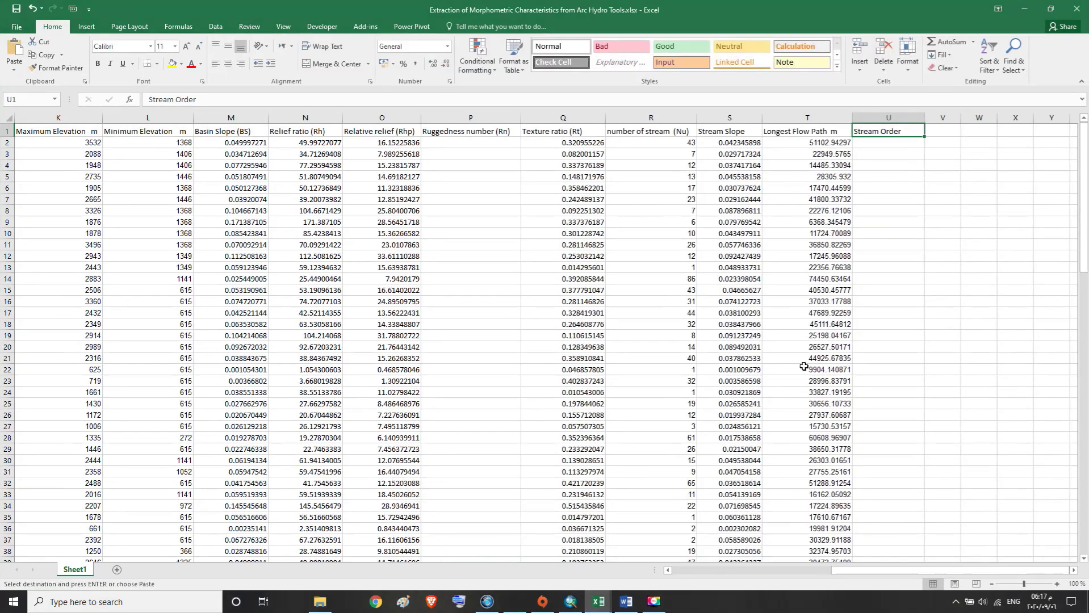
{"action": "left_click", "coordinate": [905, 143]}
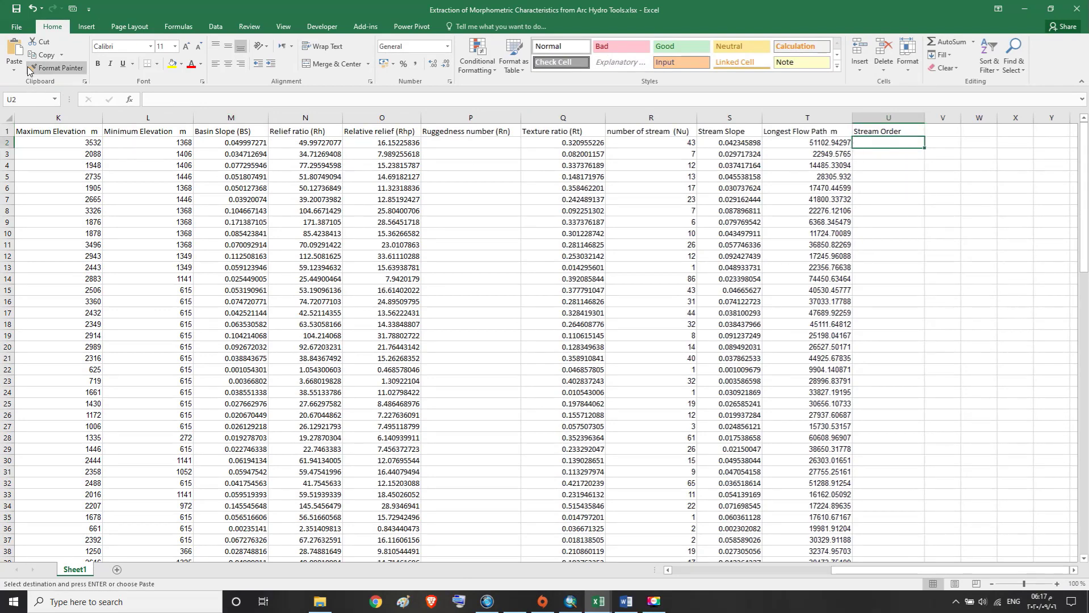
{"action": "left_click", "coordinate": [15, 52]}
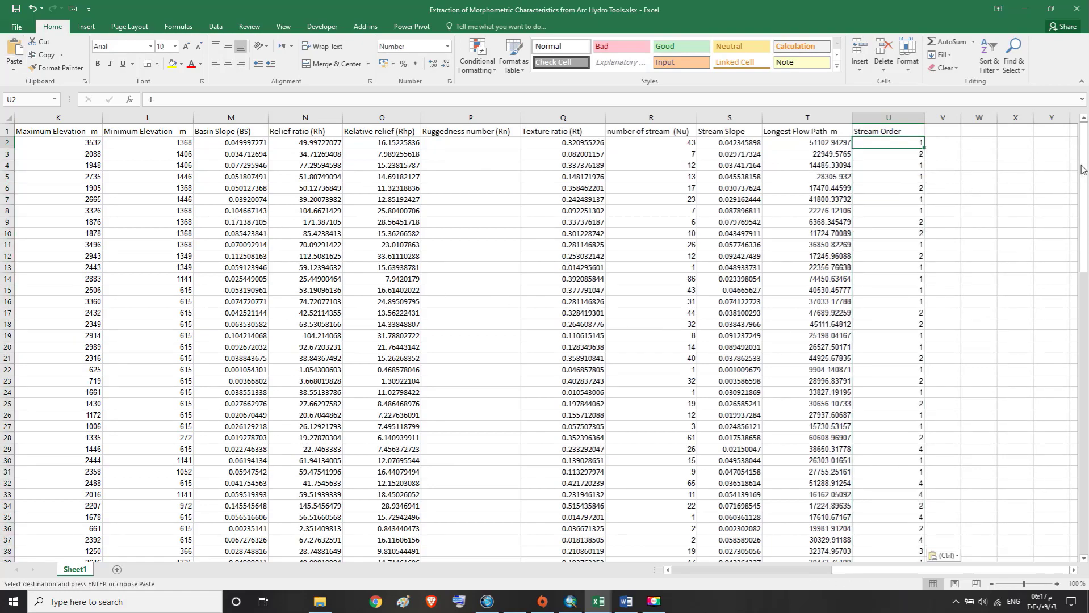
{"action": "left_click_drag", "start_coordinate": [1085, 170], "coordinate": [1081, 130]}
{"action": "left_click", "coordinate": [947, 131]}
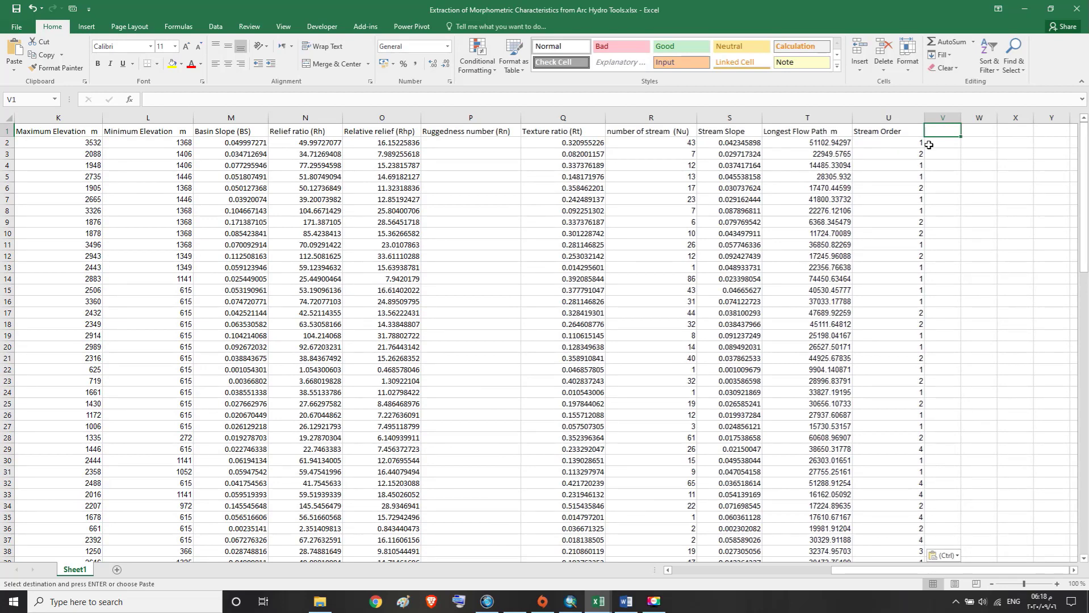
Step: Copy the heading text 'Stream Frequency (Fs)' from the Word report's Stream Frequency section
{"action": "left_click", "coordinate": [625, 603]}
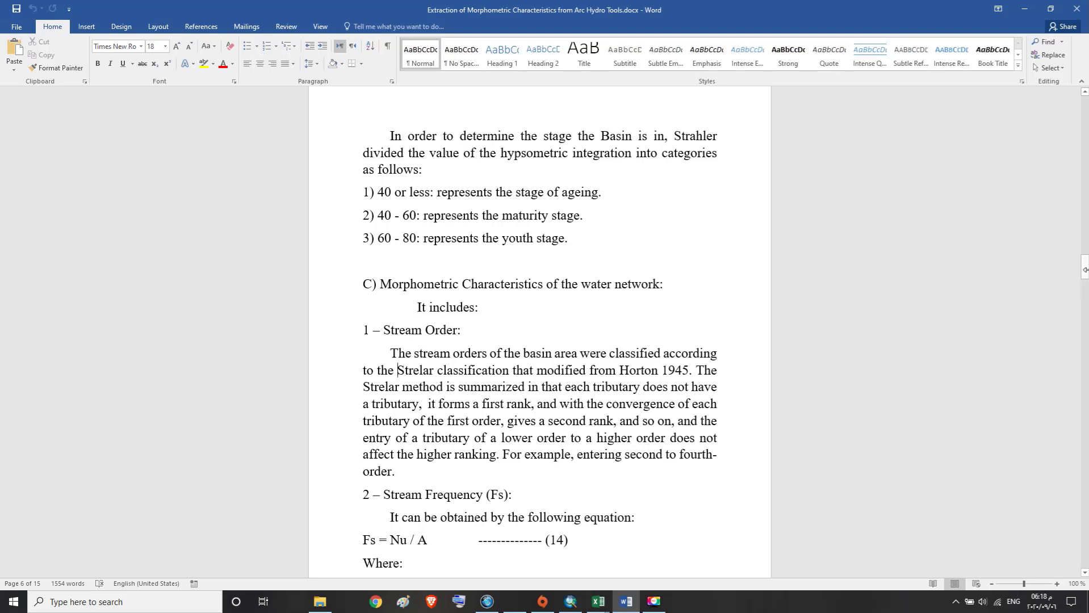
{"action": "mouse_move", "coordinate": [1085, 273]}
{"action": "left_mouse_down"}
{"action": "mouse_move", "coordinate": [1085, 291]}
{"action": "mouse_move", "coordinate": [1085, 280]}
{"action": "left_mouse_up"}
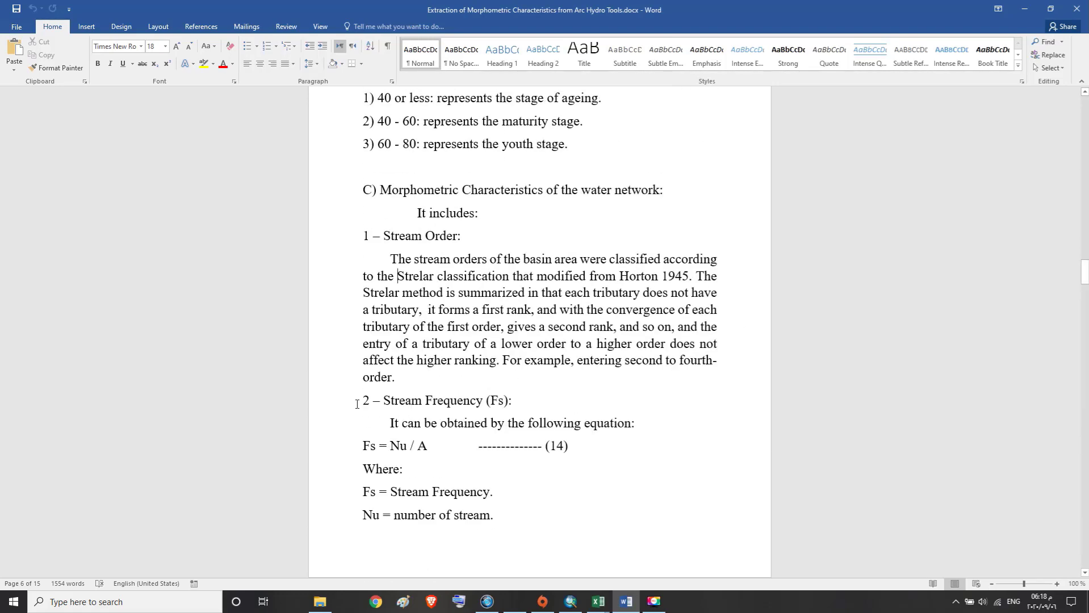
{"action": "left_click_drag", "start_coordinate": [363, 400], "coordinate": [508, 399]}
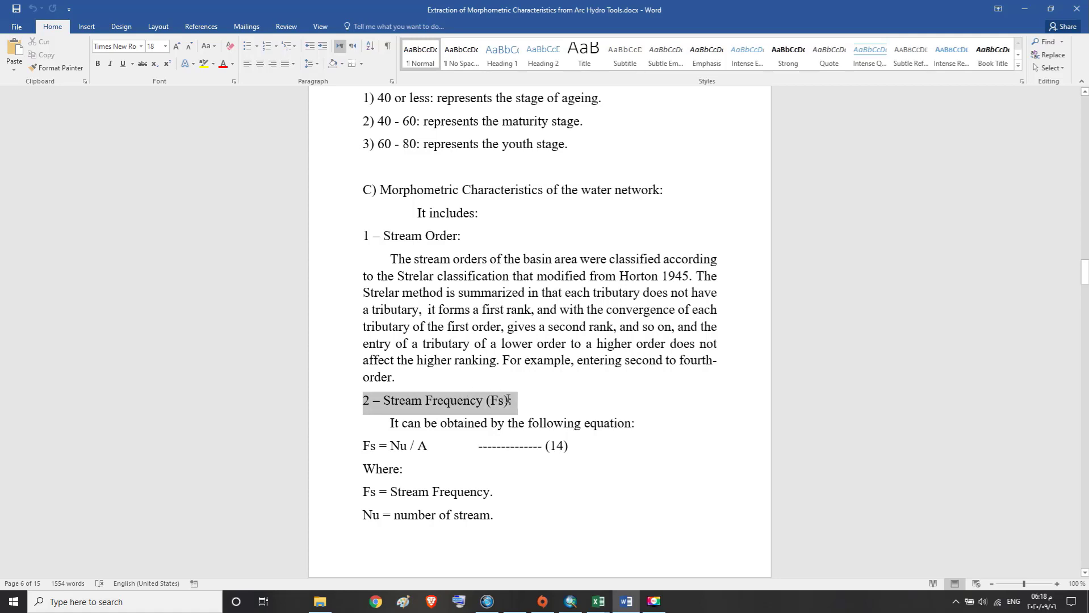
{"action": "left_click", "coordinate": [476, 403]}
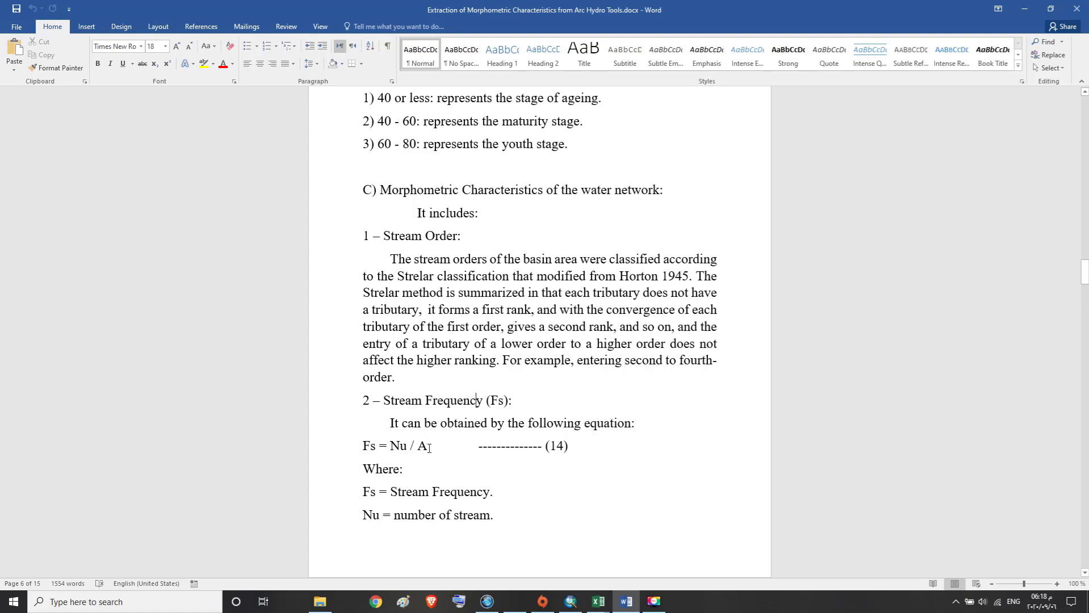
{"action": "left_click_drag", "start_coordinate": [385, 402], "coordinate": [507, 400]}
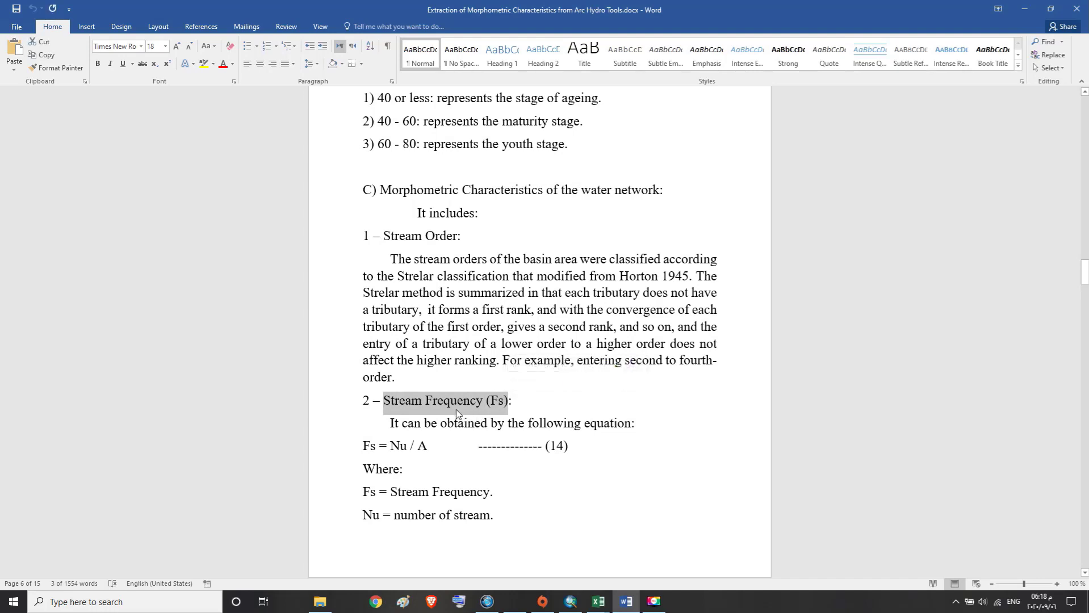
{"action": "right_click", "coordinate": [455, 405]}
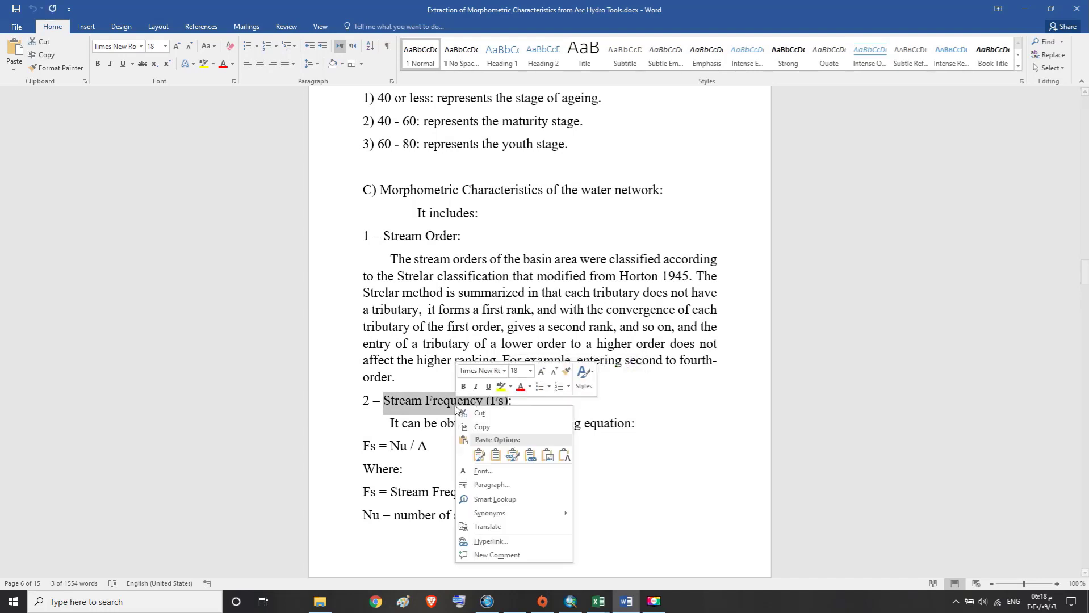
{"action": "left_click", "coordinate": [482, 427]}
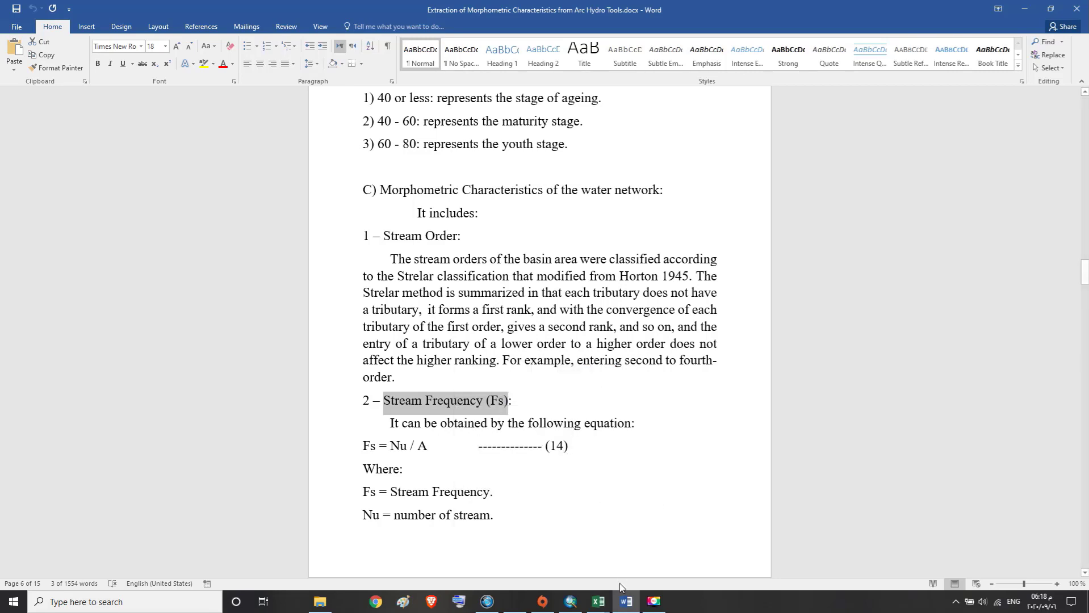
{"action": "mouse_move", "coordinate": [596, 600]}
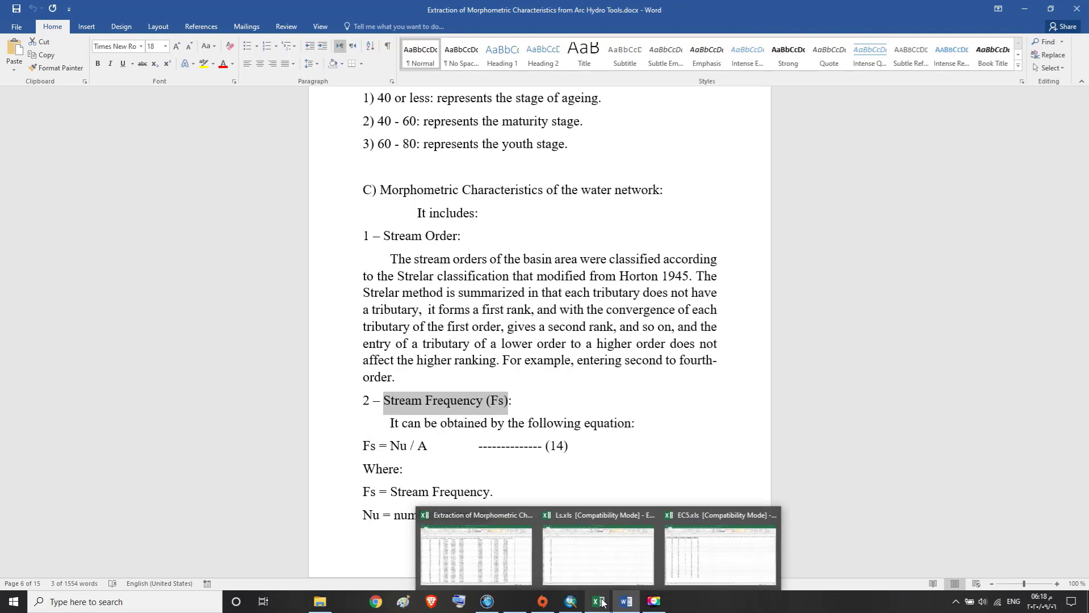
{"action": "left_click", "coordinate": [506, 562]}
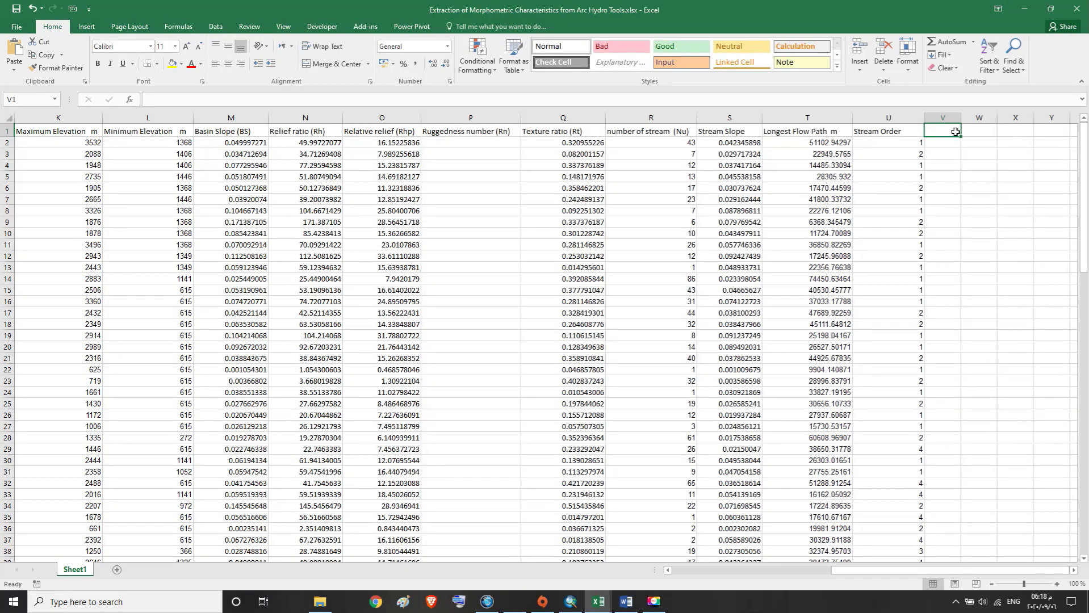
Step: Widen column V and paste 'Stream Frequency (Fs)' into V1 with Match Destination Formatting
{"action": "left_click_drag", "start_coordinate": [962, 117], "coordinate": [1021, 128]}
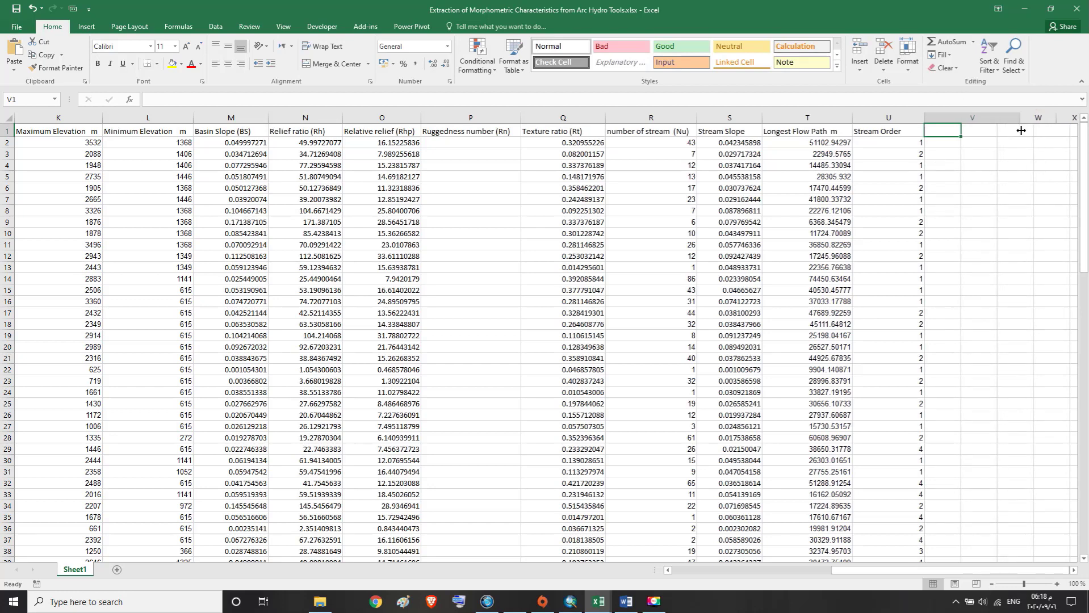
{"action": "left_click", "coordinate": [14, 69]}
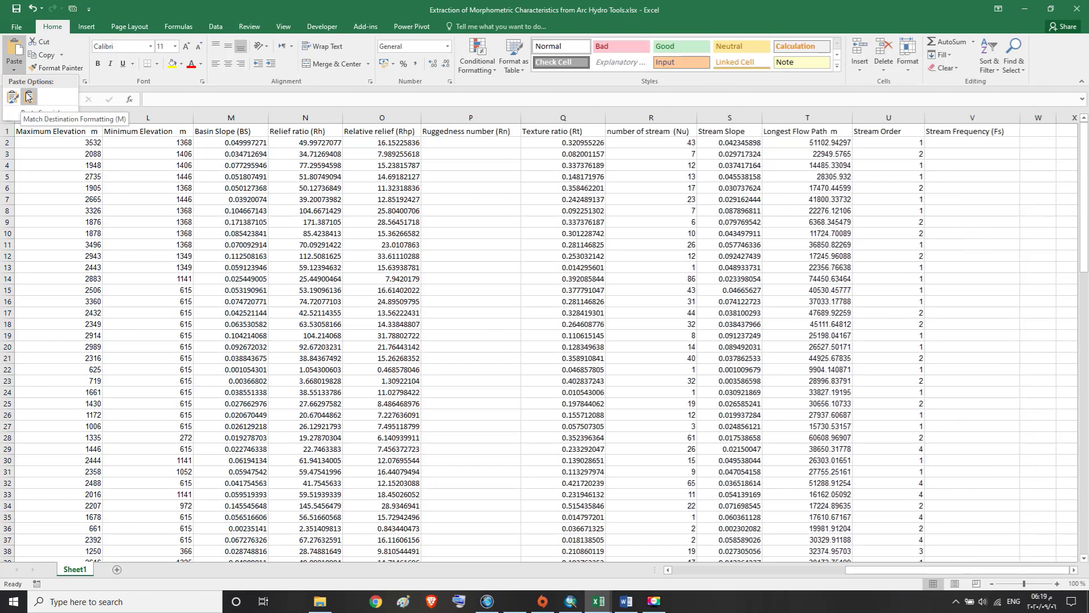
{"action": "left_click", "coordinate": [28, 97]}
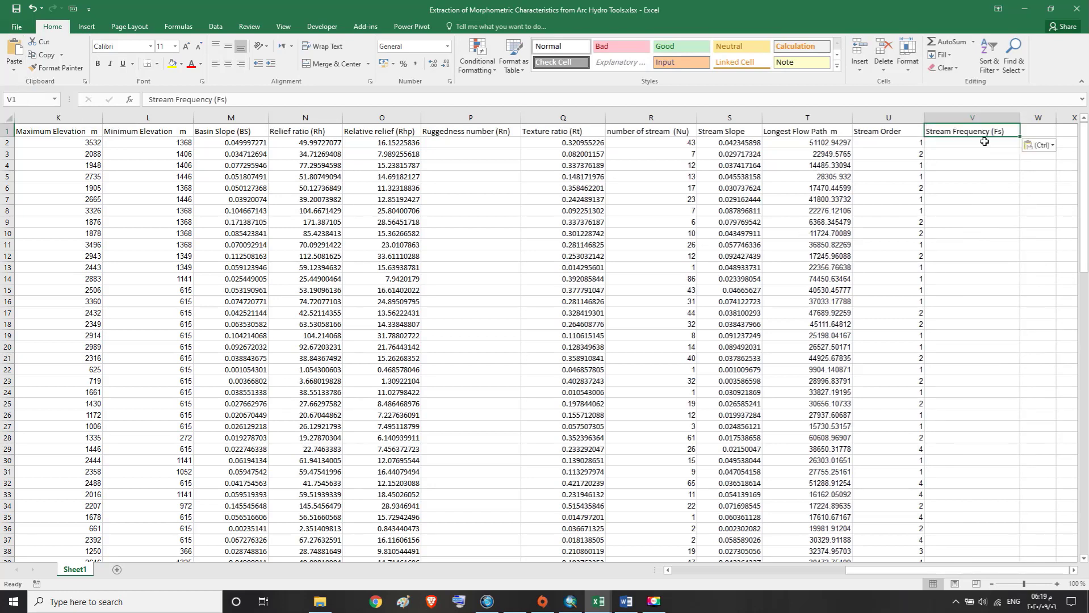
{"action": "left_click", "coordinate": [625, 601]}
{"action": "left_click_drag", "start_coordinate": [384, 428], "coordinate": [572, 449]}
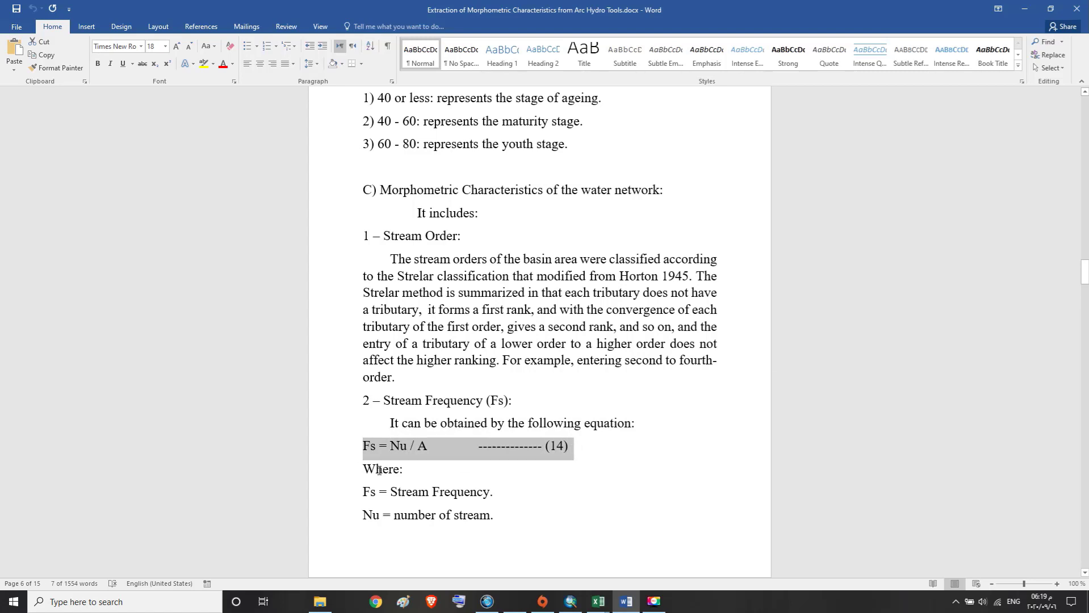
{"action": "left_click_drag", "start_coordinate": [379, 470], "coordinate": [421, 471]}
{"action": "left_click_drag", "start_coordinate": [361, 491], "coordinate": [517, 497]}
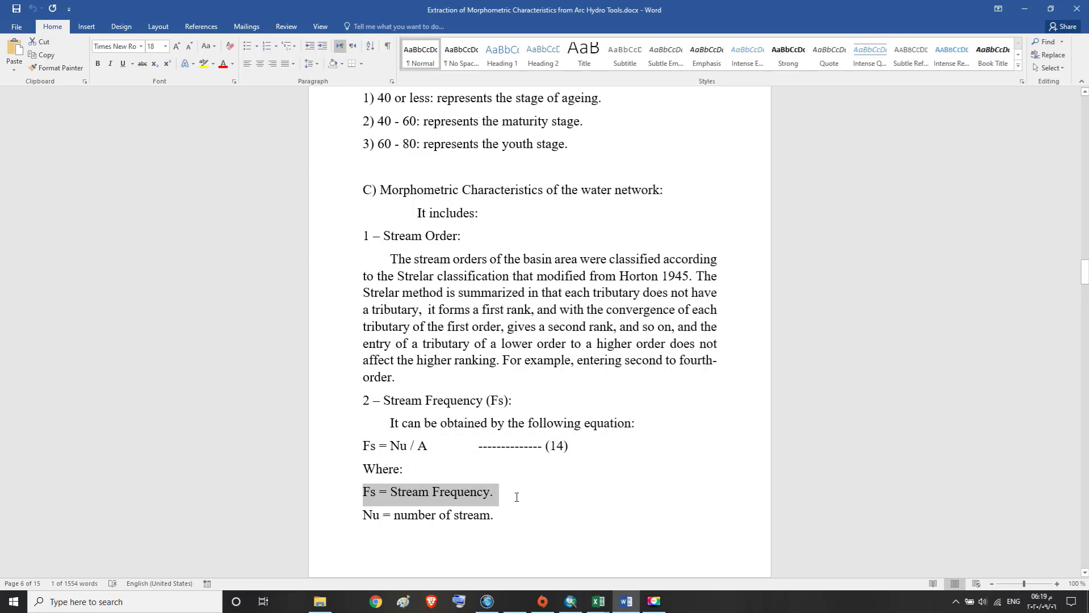
{"action": "left_click_drag", "start_coordinate": [359, 511], "coordinate": [510, 516]}
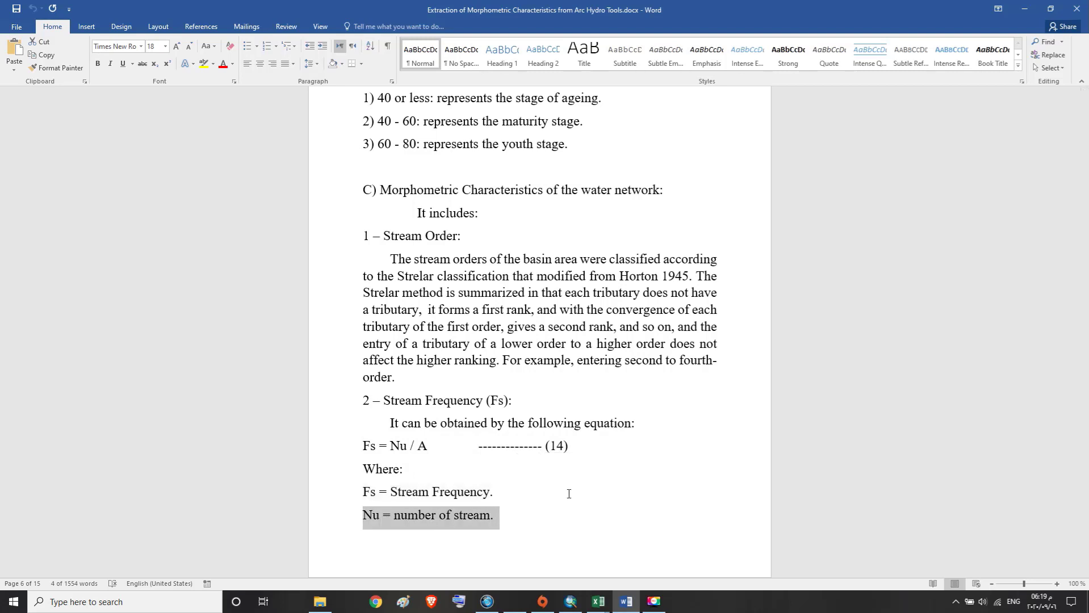
{"action": "scroll", "coordinate": [560, 491], "scroll_direction": "down", "scroll_amount": 3}
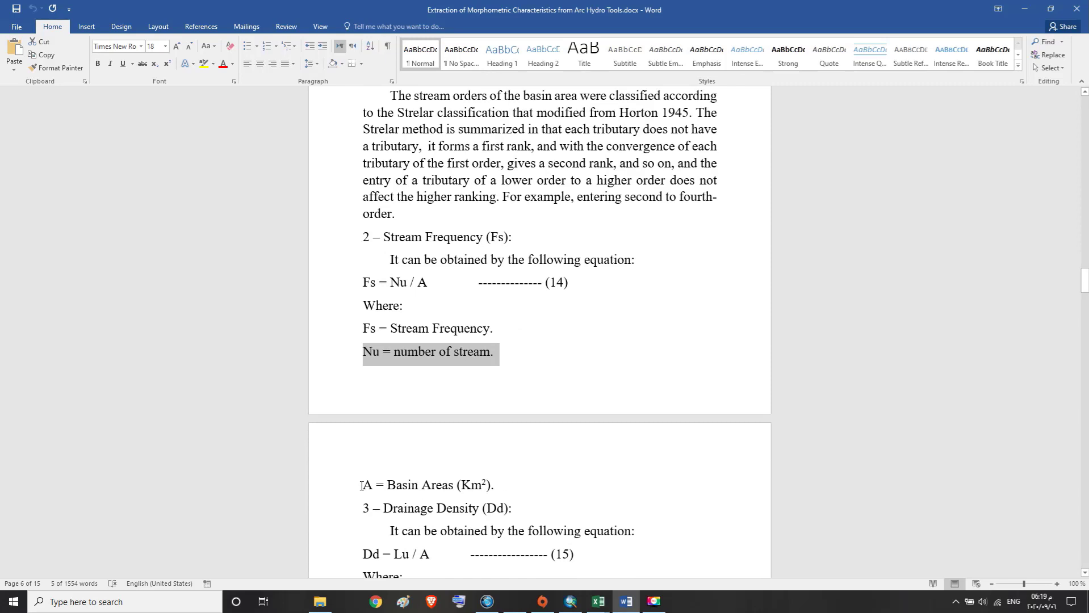
{"action": "left_click_drag", "start_coordinate": [361, 487], "coordinate": [496, 489]}
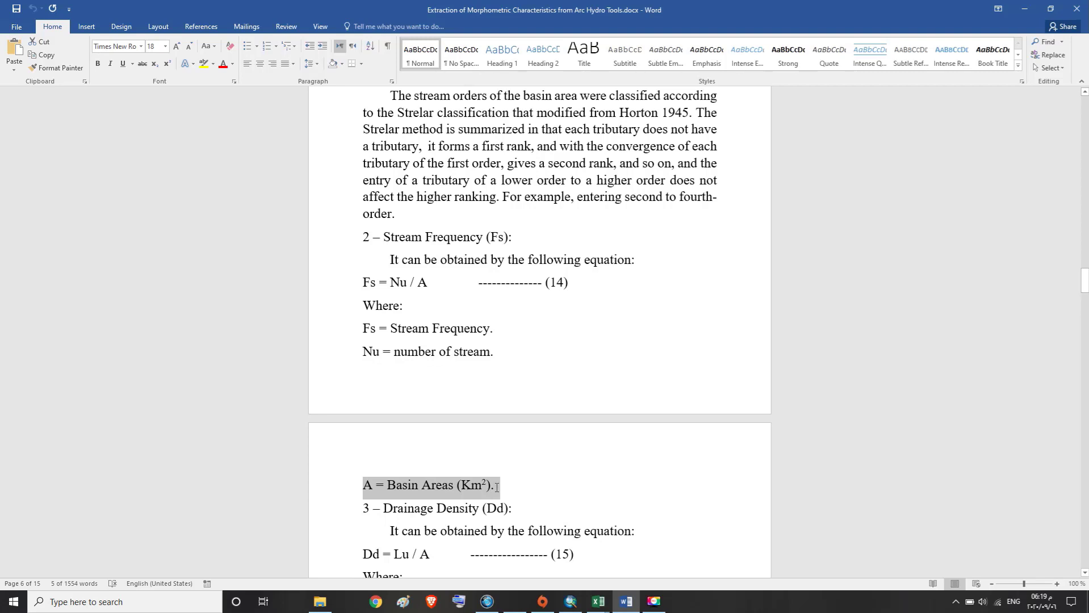
{"action": "left_click_drag", "start_coordinate": [497, 488], "coordinate": [496, 490]}
{"action": "left_click_drag", "start_coordinate": [392, 282], "coordinate": [431, 284]}
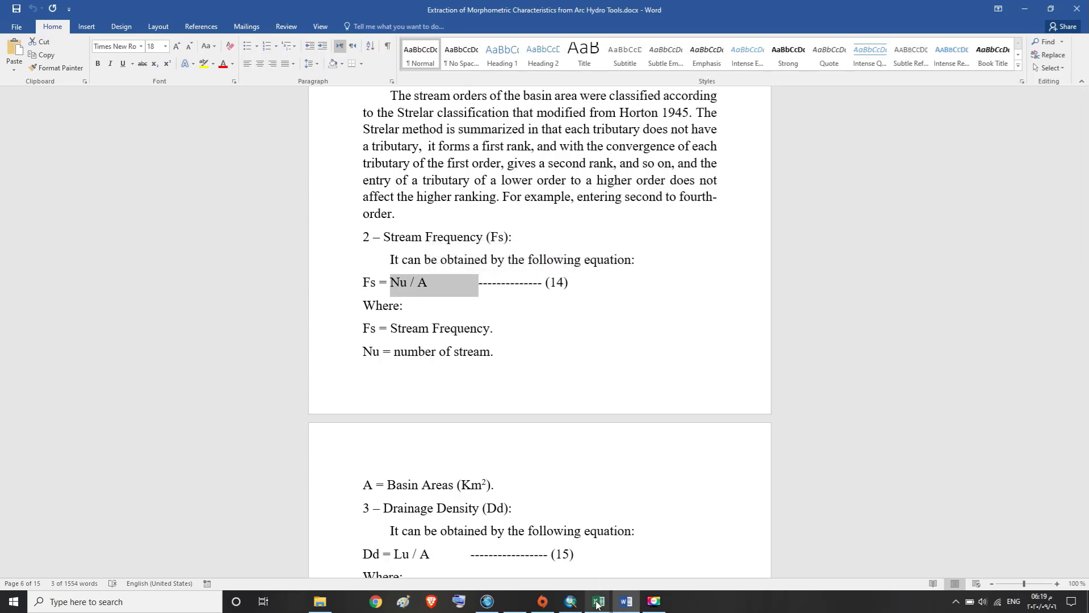
Step: Enter =R2/(B2/1000000) in V2 to get a stream frequency of 0.11697839
{"action": "mouse_move", "coordinate": [598, 605]}
{"action": "left_click", "coordinate": [518, 560]}
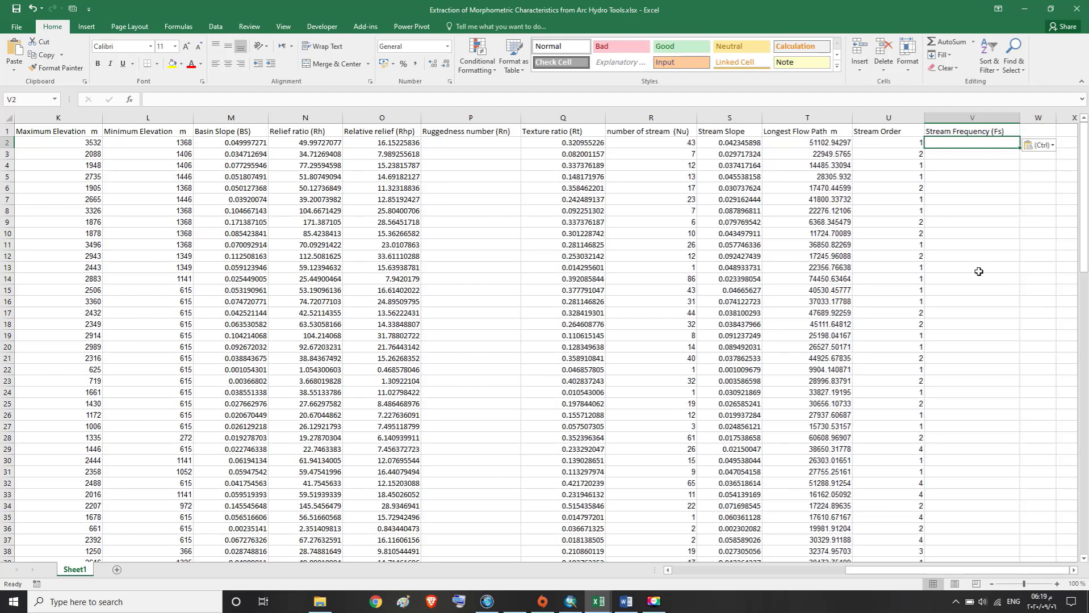
{"action": "type", "text": "="}
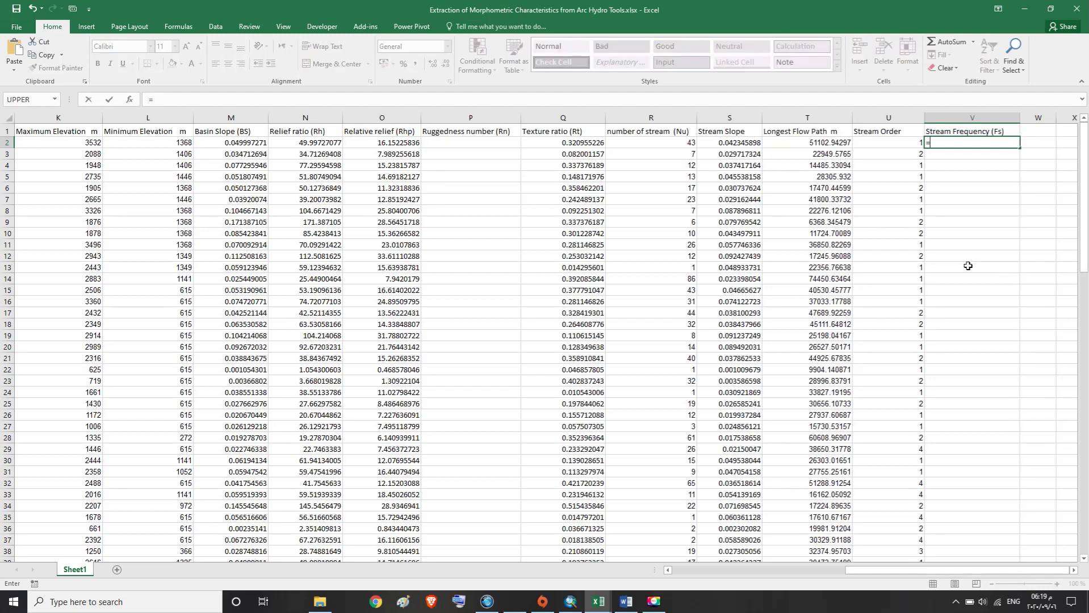
{"action": "left_click", "coordinate": [665, 143]}
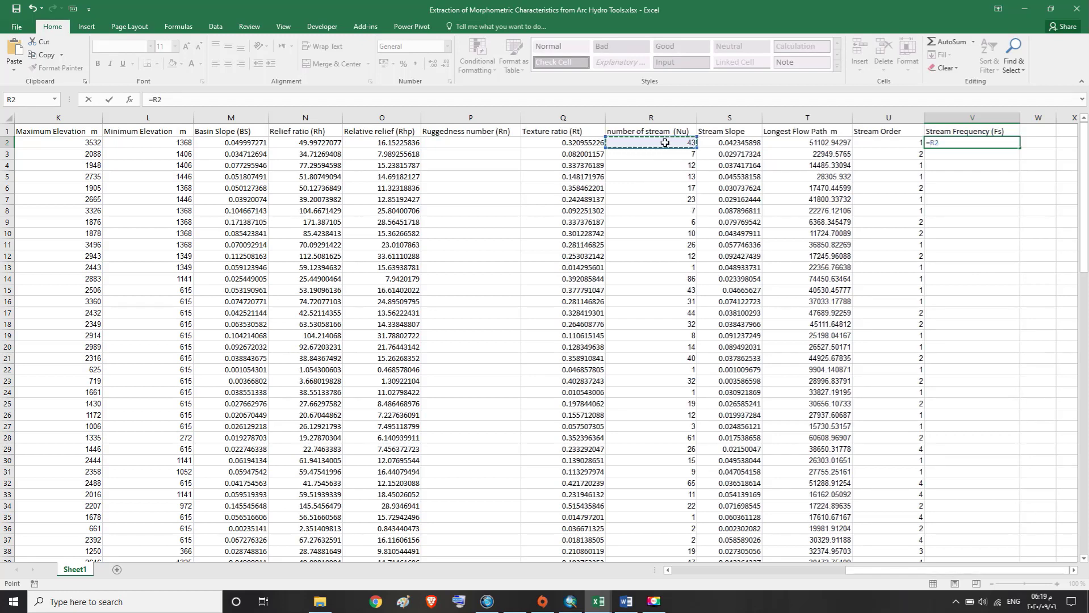
{"action": "type", "text": "/("}
{"action": "left_click_drag", "start_coordinate": [856, 572], "coordinate": [694, 586]}
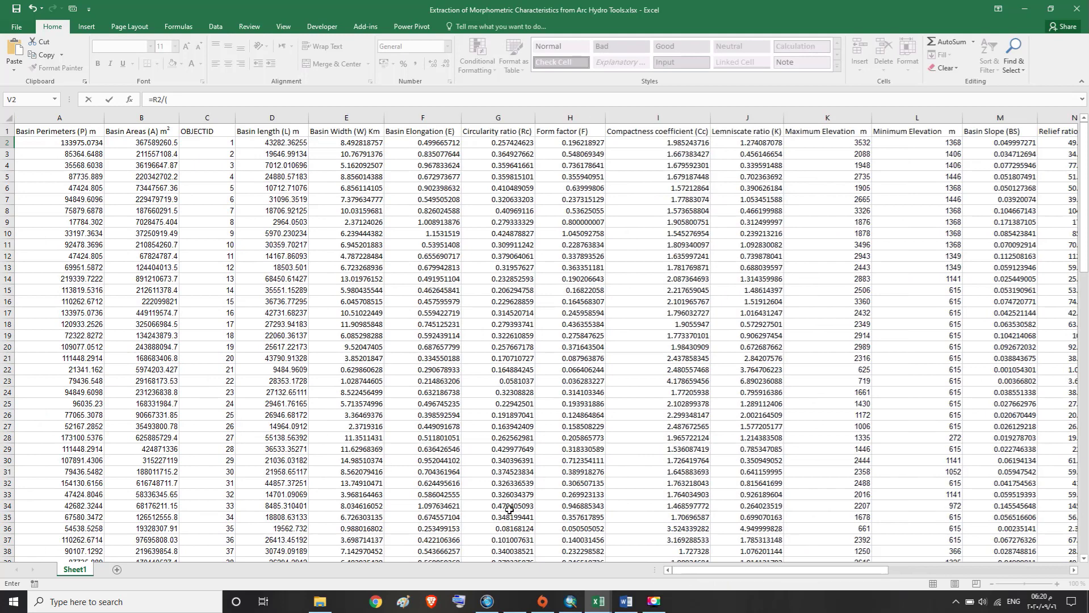
{"action": "left_click", "coordinate": [151, 144]}
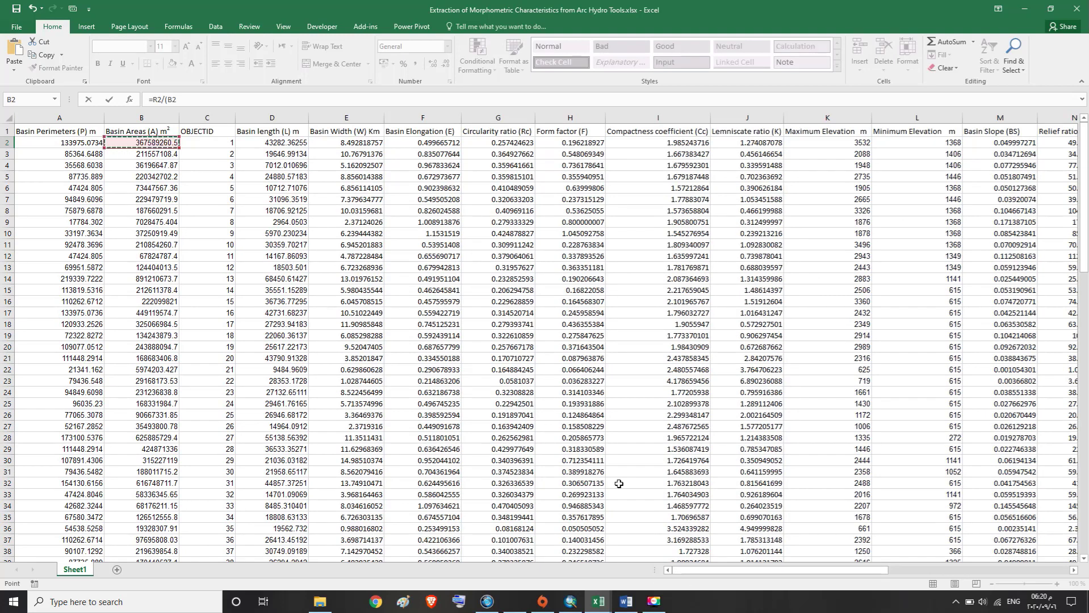
{"action": "left_click_drag", "start_coordinate": [741, 570], "coordinate": [921, 570]}
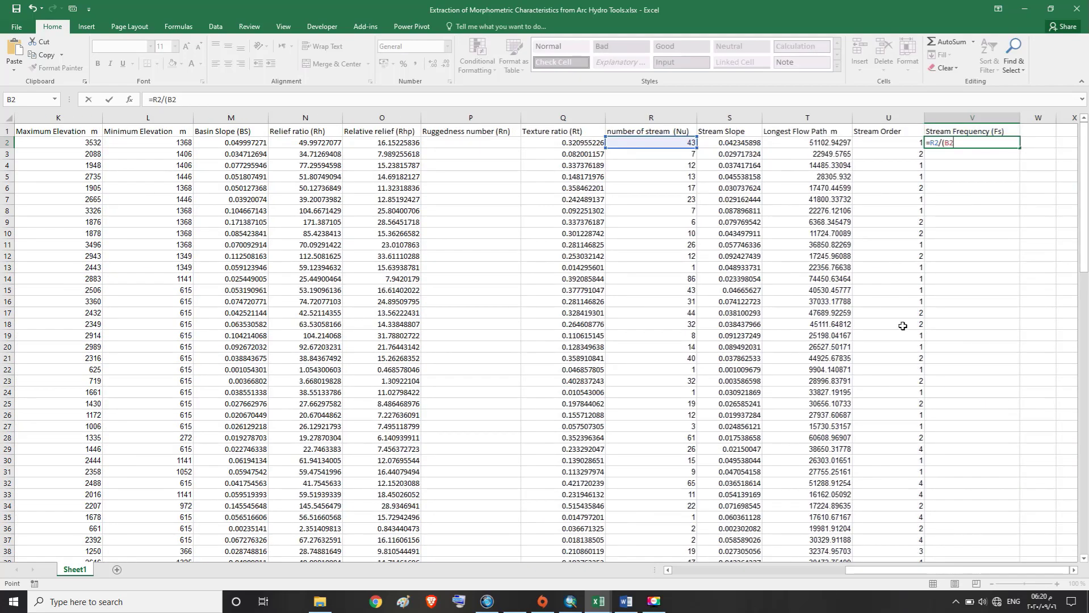
{"action": "type", "text": "/1000000"}
{"action": "key", "text": "Return"}
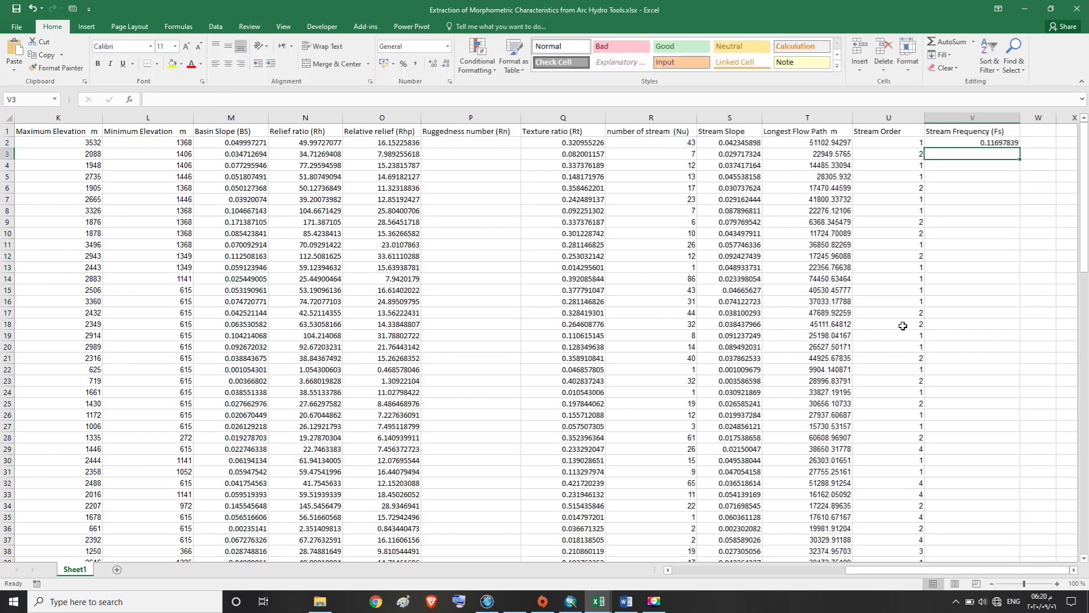
Step: Copy the V2 stream frequency formula down column V through row 109
{"action": "left_click", "coordinate": [983, 141]}
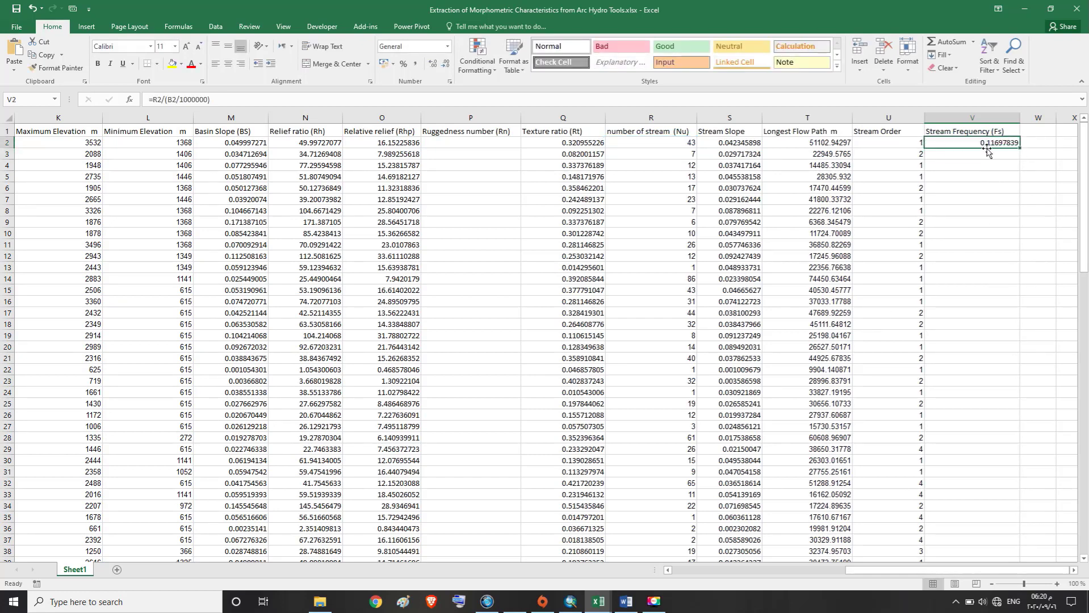
{"action": "double_click", "coordinate": [1019, 148]}
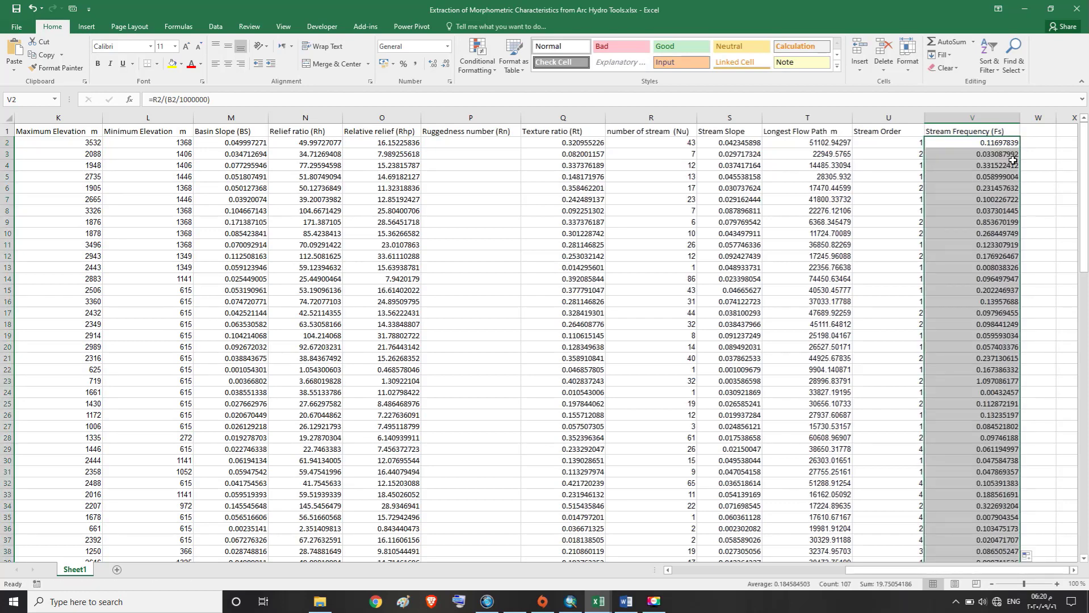
{"action": "left_click_drag", "start_coordinate": [1085, 223], "coordinate": [1086, 504]}
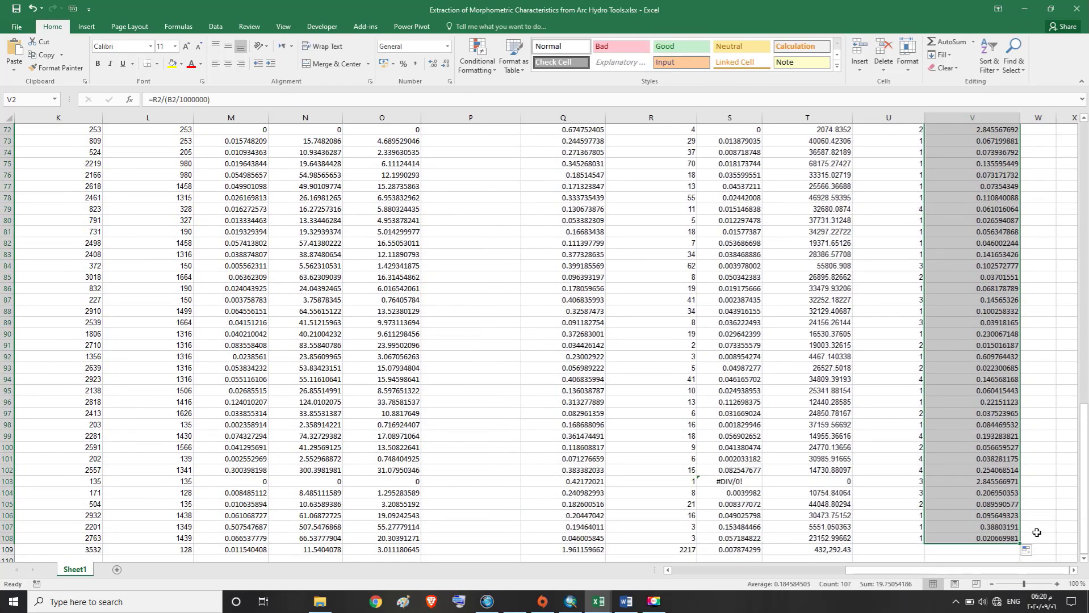
{"action": "left_click", "coordinate": [1086, 482]}
{"action": "left_click_drag", "start_coordinate": [1086, 483], "coordinate": [1085, 540]}
{"action": "left_click_drag", "start_coordinate": [1020, 544], "coordinate": [1022, 553]}
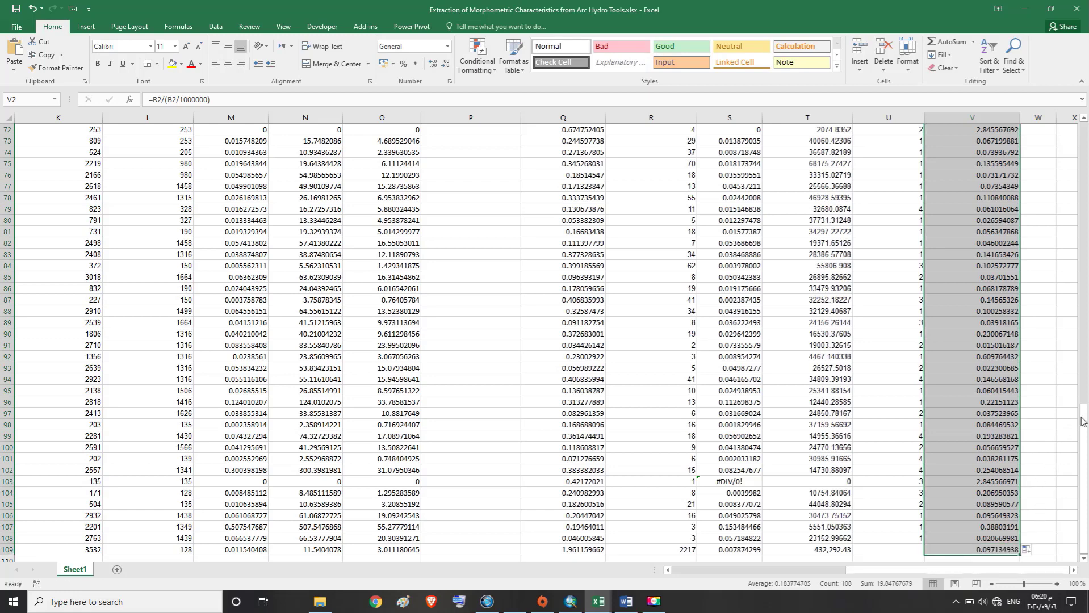
{"action": "left_click_drag", "start_coordinate": [1084, 418], "coordinate": [1084, 137]}
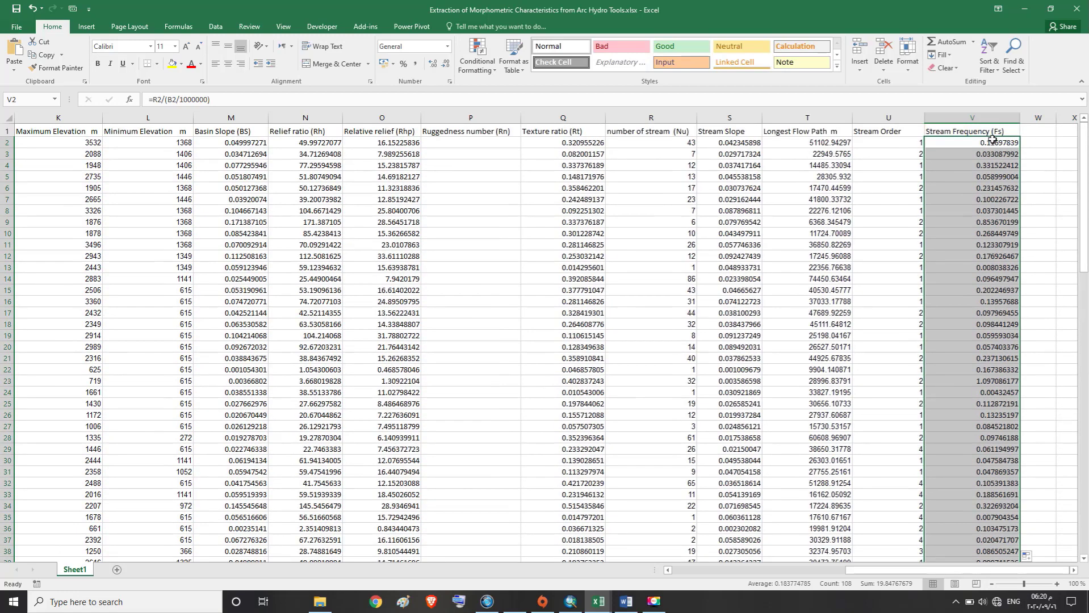
{"action": "left_click", "coordinate": [989, 131]}
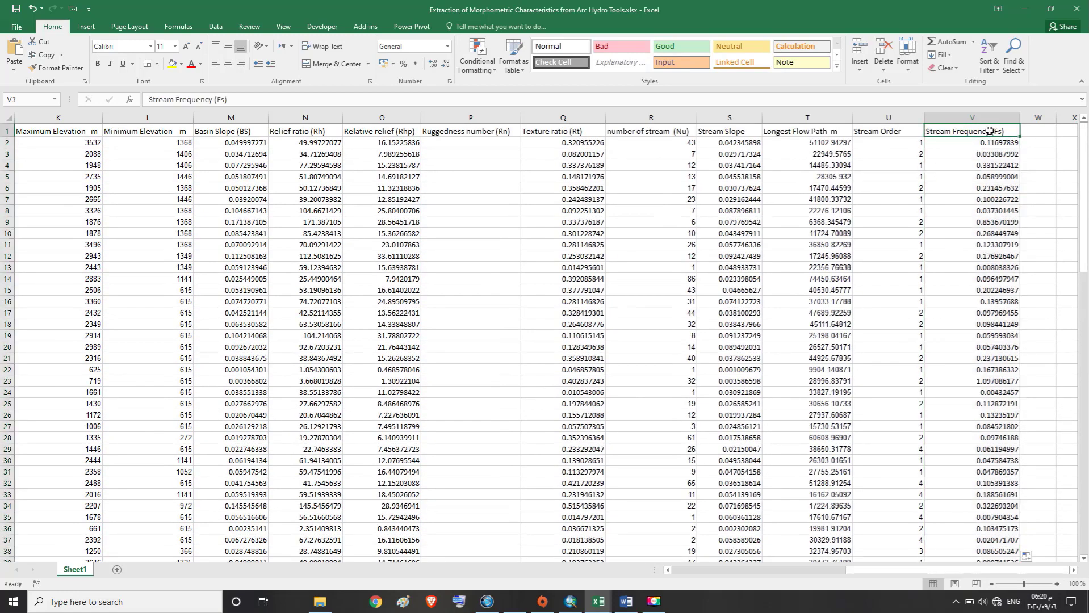
{"action": "left_click", "coordinate": [1073, 570]}
{"action": "left_click", "coordinate": [1073, 571]}
{"action": "left_click", "coordinate": [1073, 570]}
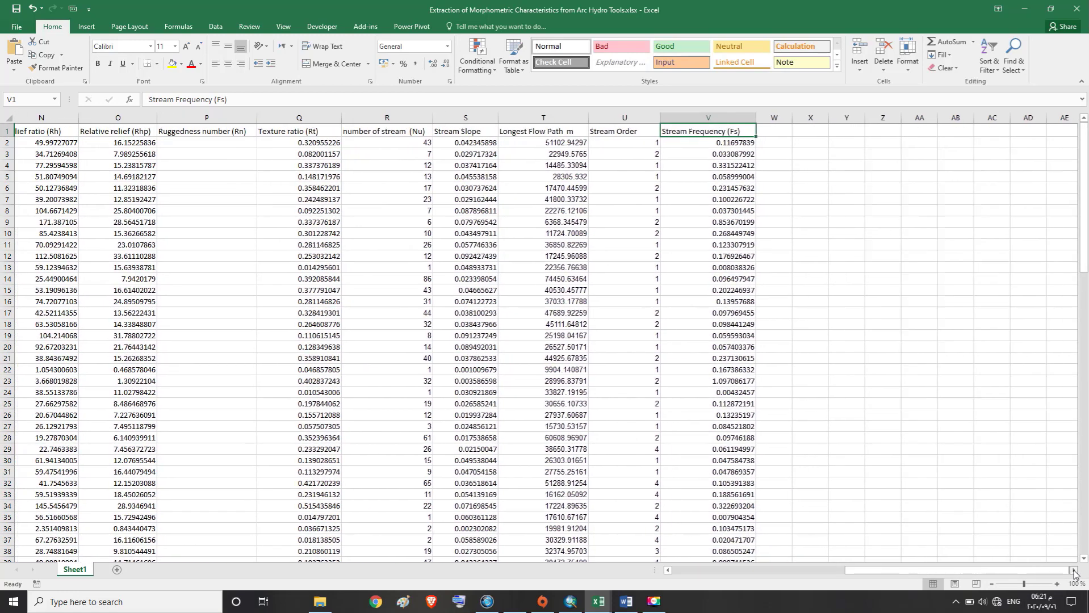
{"action": "left_click", "coordinate": [1074, 571]}
{"action": "left_click", "coordinate": [1073, 570]}
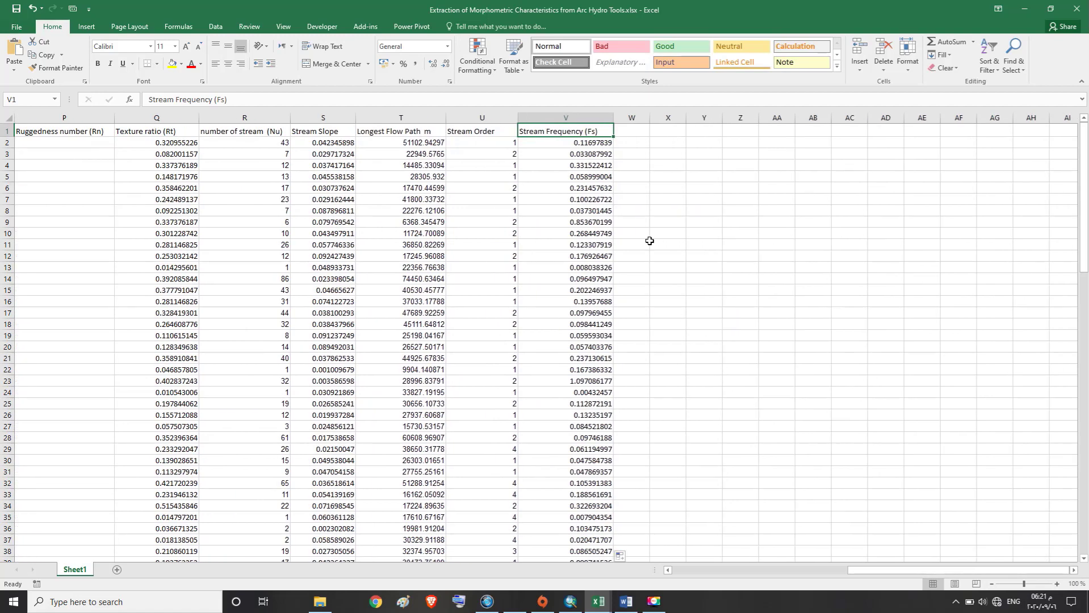
Step: Copy the heading 'Drainage Density (Dd)' from section 3 of the Word report
{"action": "left_click", "coordinate": [632, 605]}
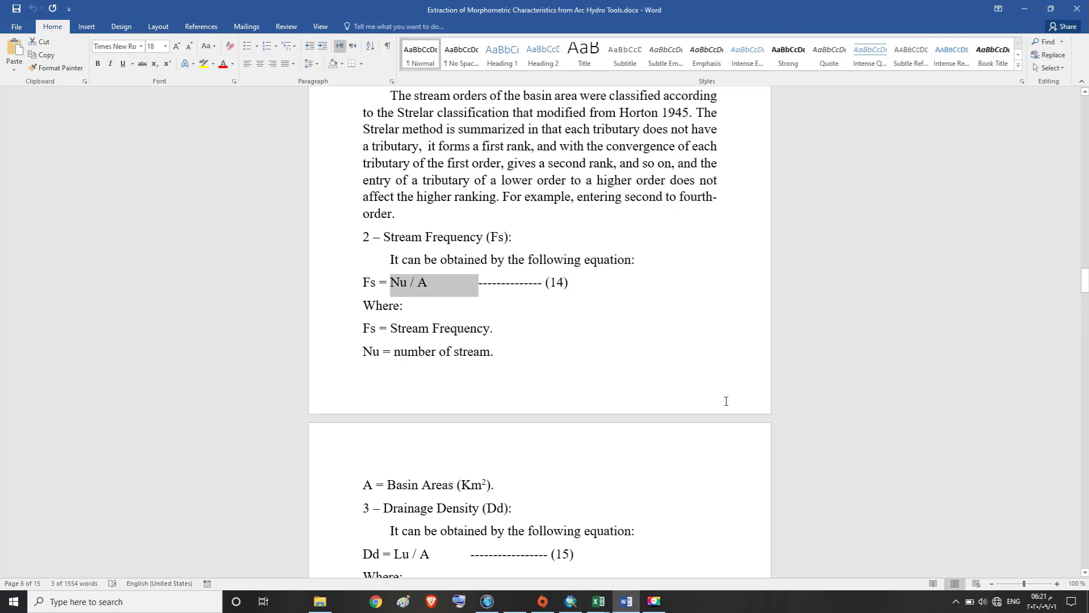
{"action": "scroll", "coordinate": [832, 369], "scroll_direction": "down", "scroll_amount": 1}
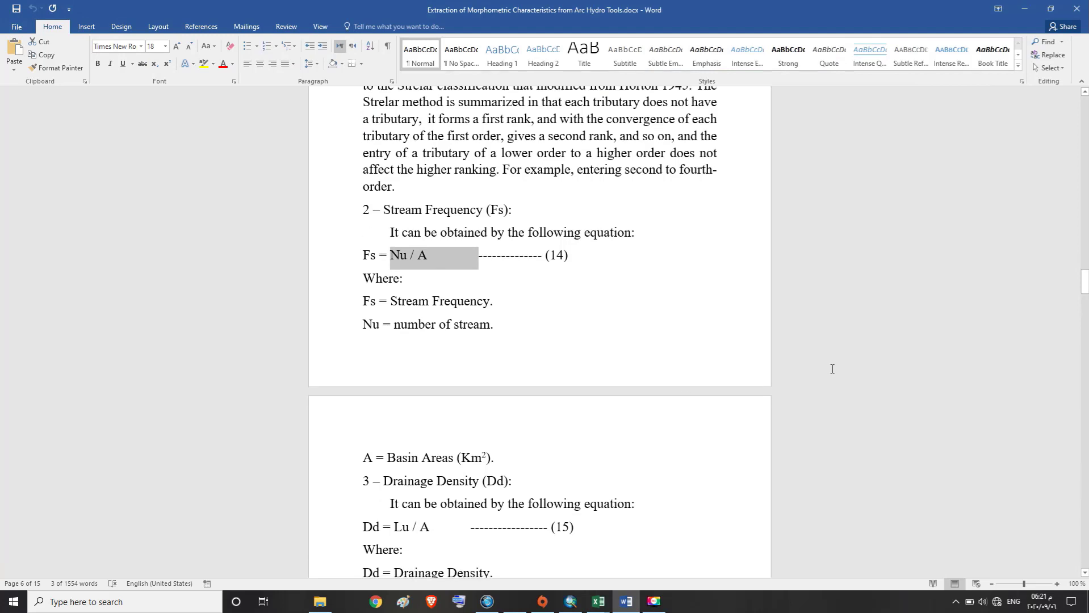
{"action": "scroll", "coordinate": [832, 368], "scroll_direction": "down", "scroll_amount": 5}
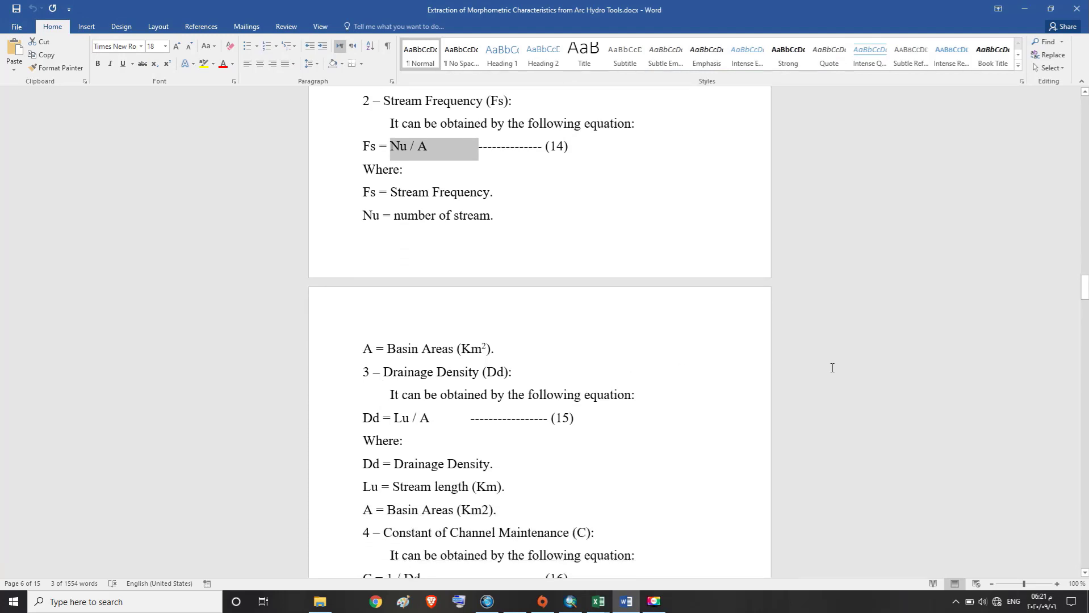
{"action": "scroll", "coordinate": [832, 368], "scroll_direction": "down", "scroll_amount": 3}
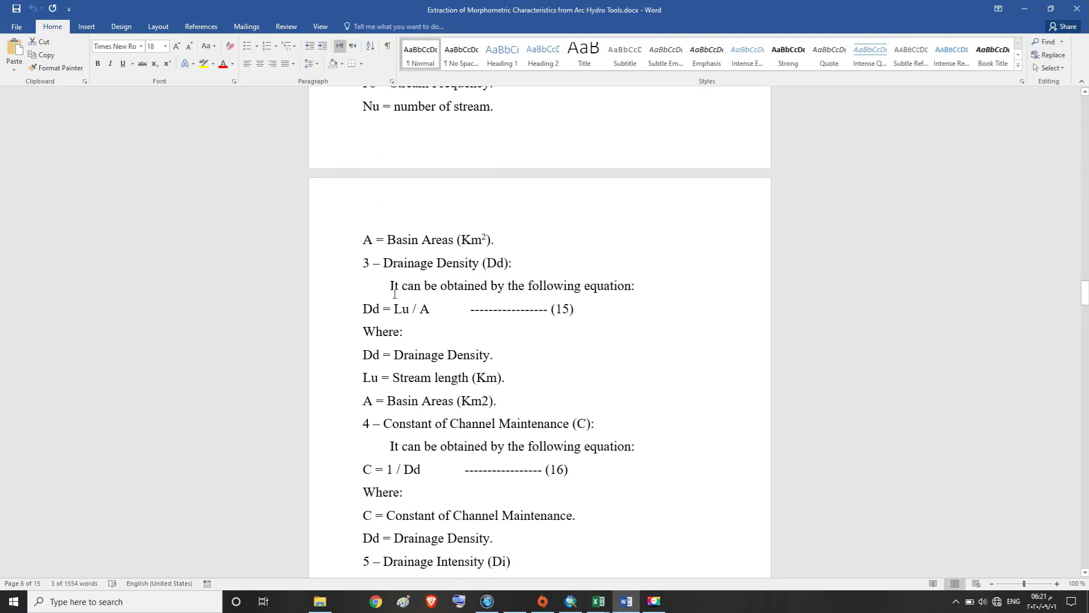
{"action": "left_click_drag", "start_coordinate": [364, 263], "coordinate": [512, 262]}
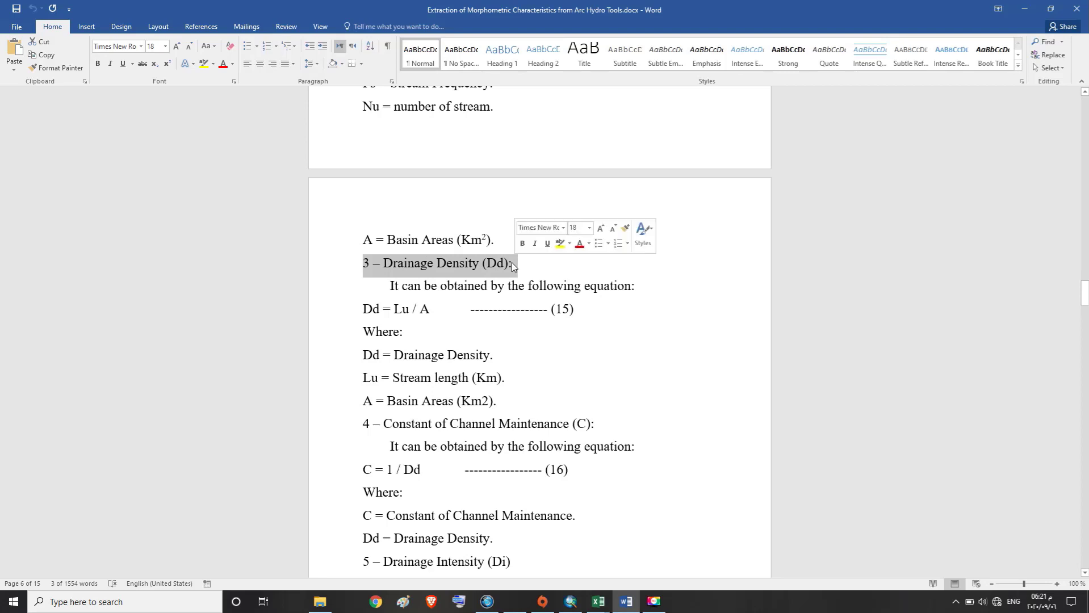
{"action": "left_click", "coordinate": [455, 271]}
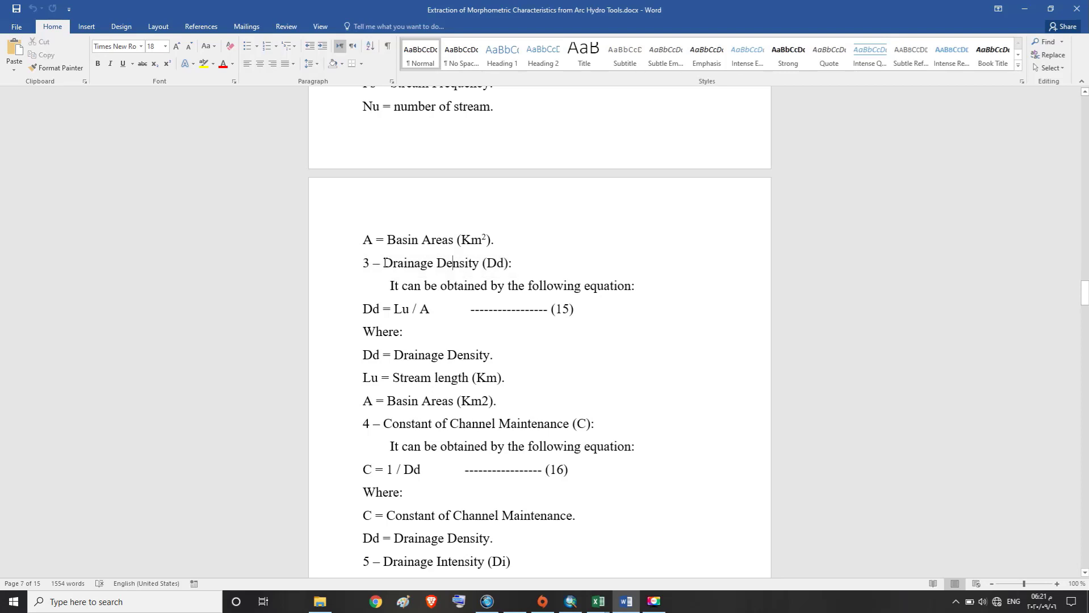
{"action": "left_click_drag", "start_coordinate": [383, 263], "coordinate": [494, 258]}
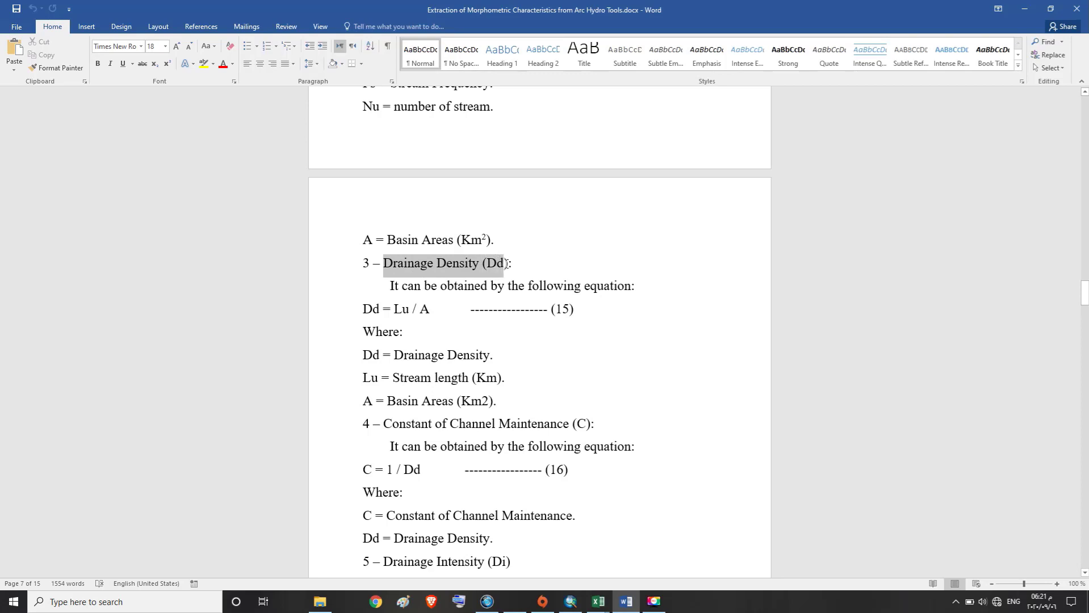
{"action": "left_click_drag", "start_coordinate": [506, 263], "coordinate": [508, 264]}
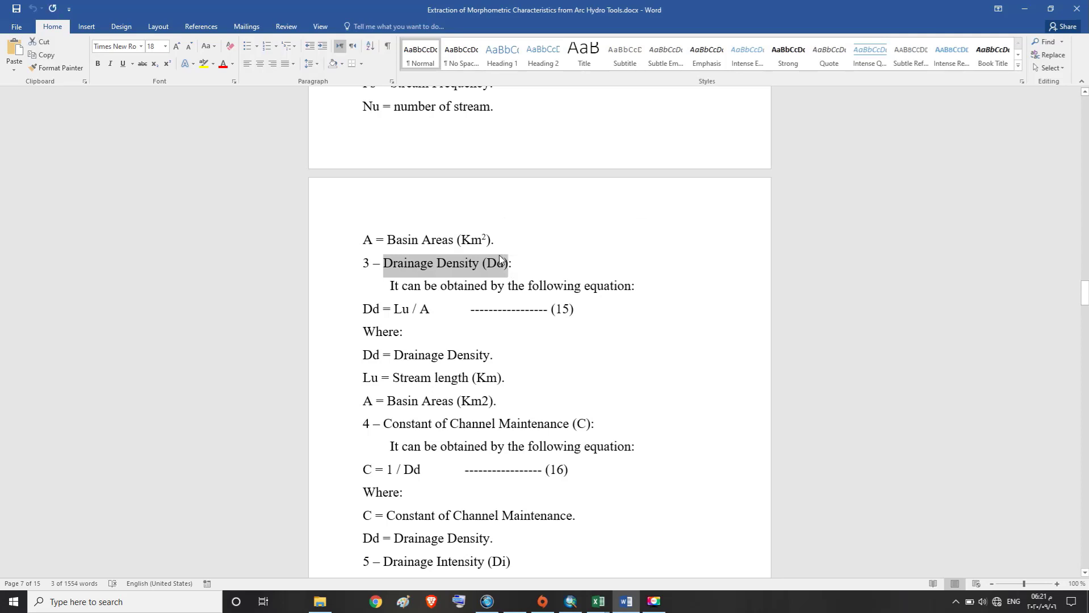
{"action": "right_click", "coordinate": [456, 266]}
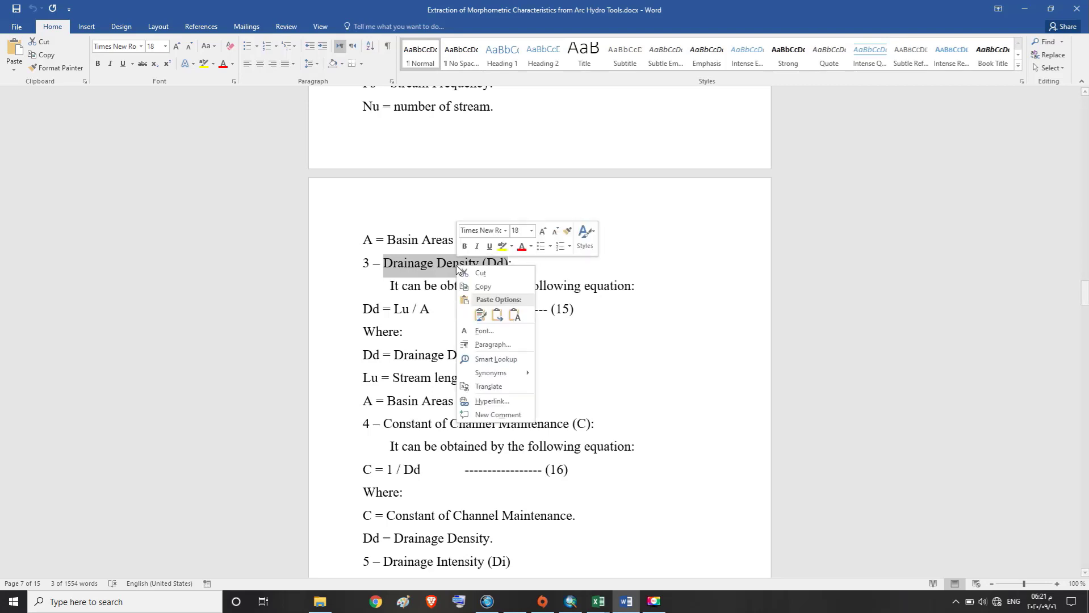
{"action": "left_click", "coordinate": [482, 288]}
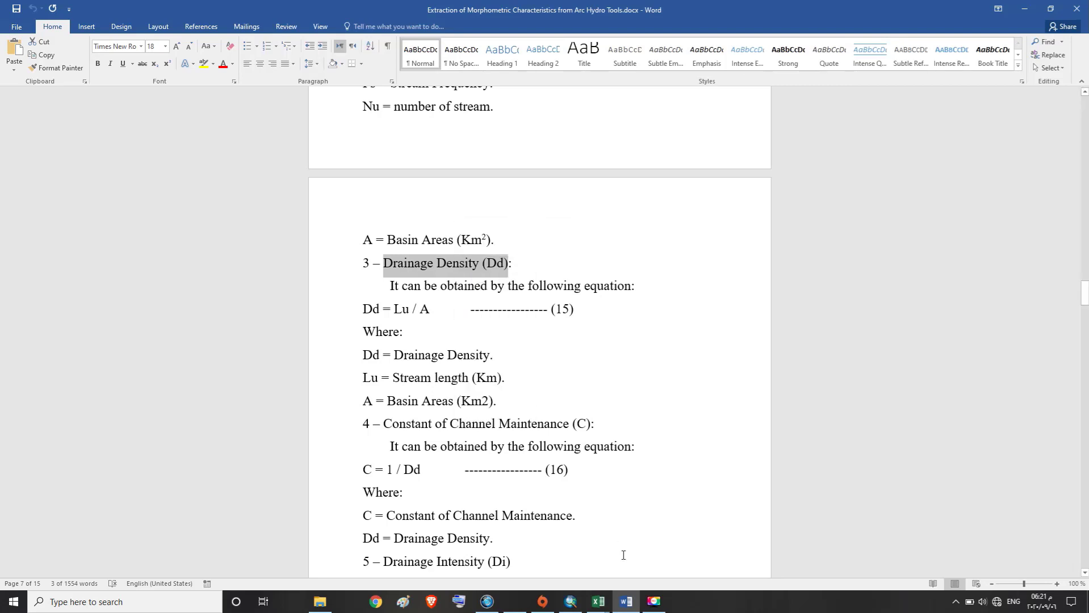
{"action": "mouse_move", "coordinate": [605, 607]}
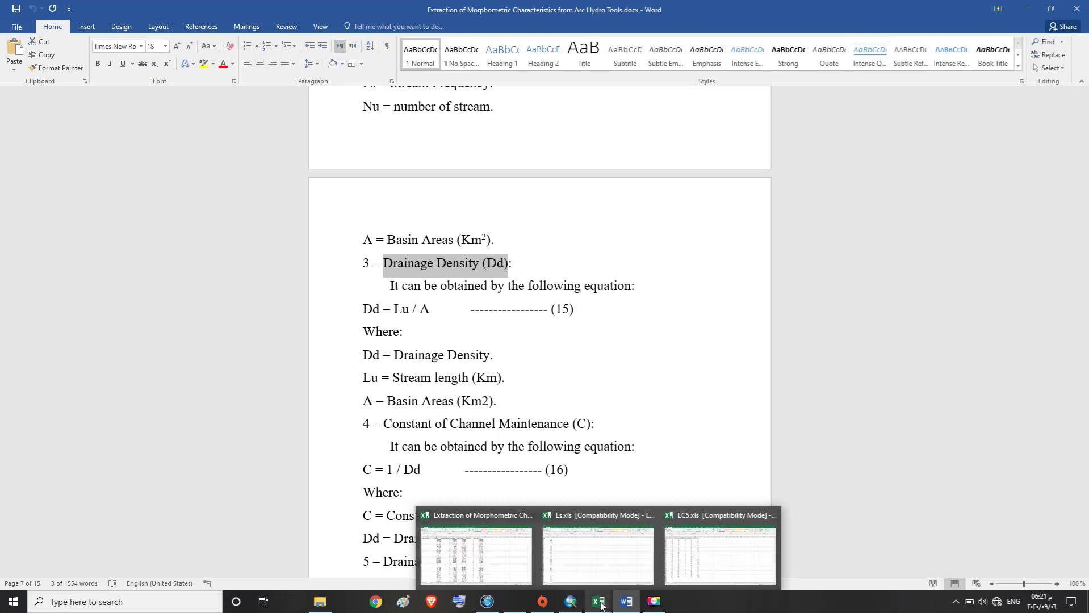
Step: Widen column W and paste 'Drainage Density (Dd)' into cell W1
{"action": "left_click", "coordinate": [499, 562]}
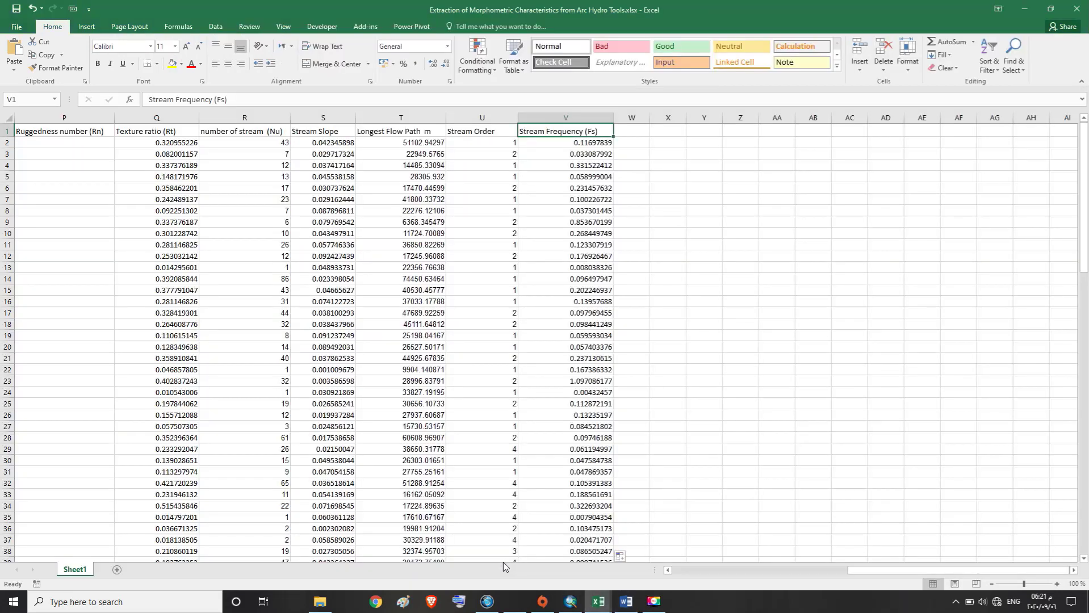
{"action": "left_click", "coordinate": [636, 131]}
{"action": "left_click_drag", "start_coordinate": [649, 118], "coordinate": [704, 118]}
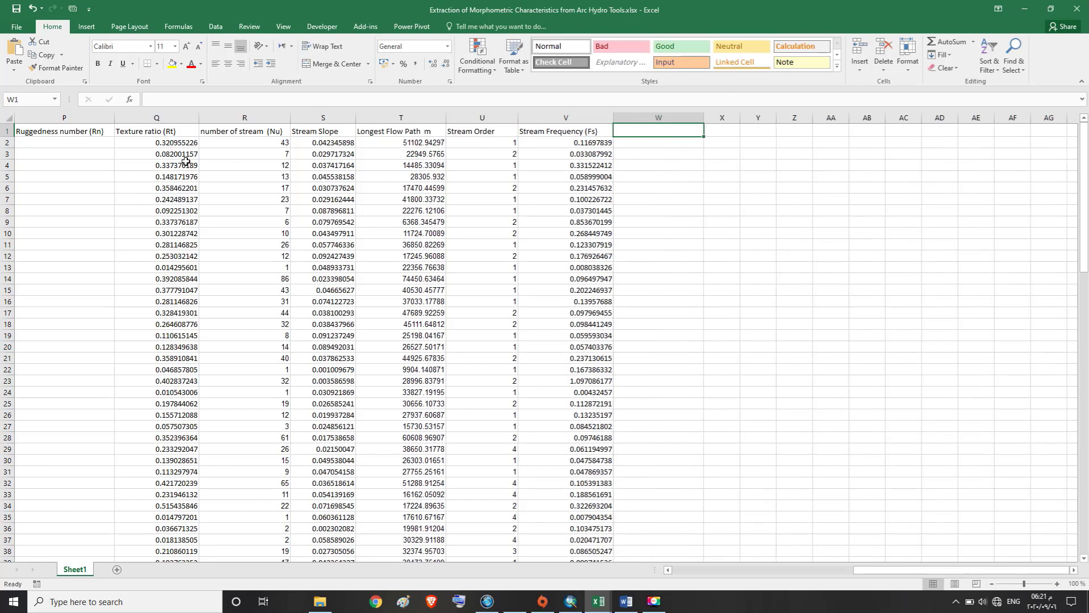
{"action": "left_click", "coordinate": [16, 70]}
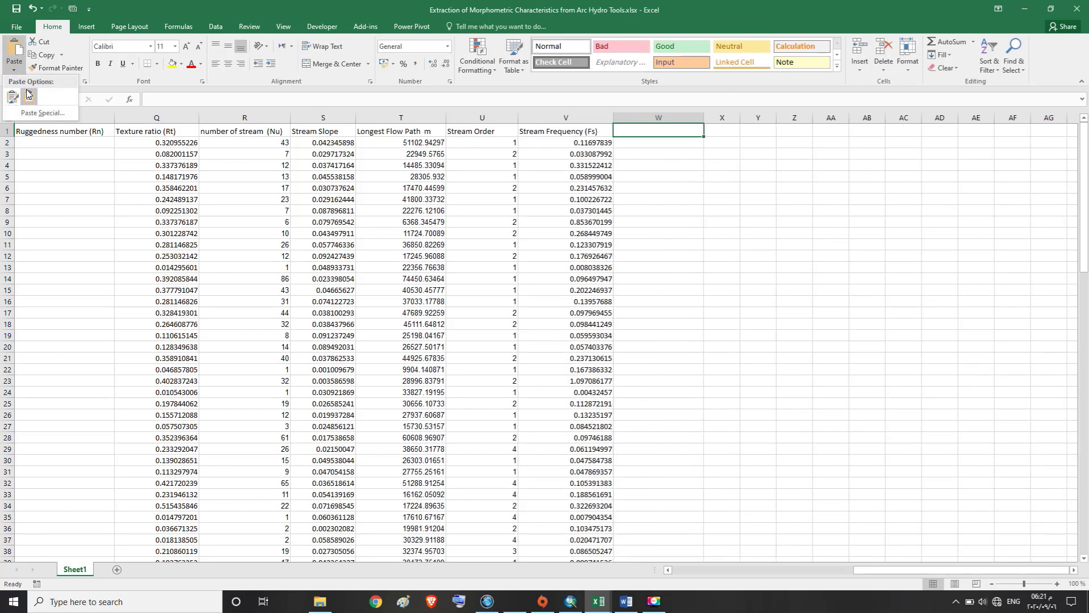
{"action": "left_click", "coordinate": [29, 97]}
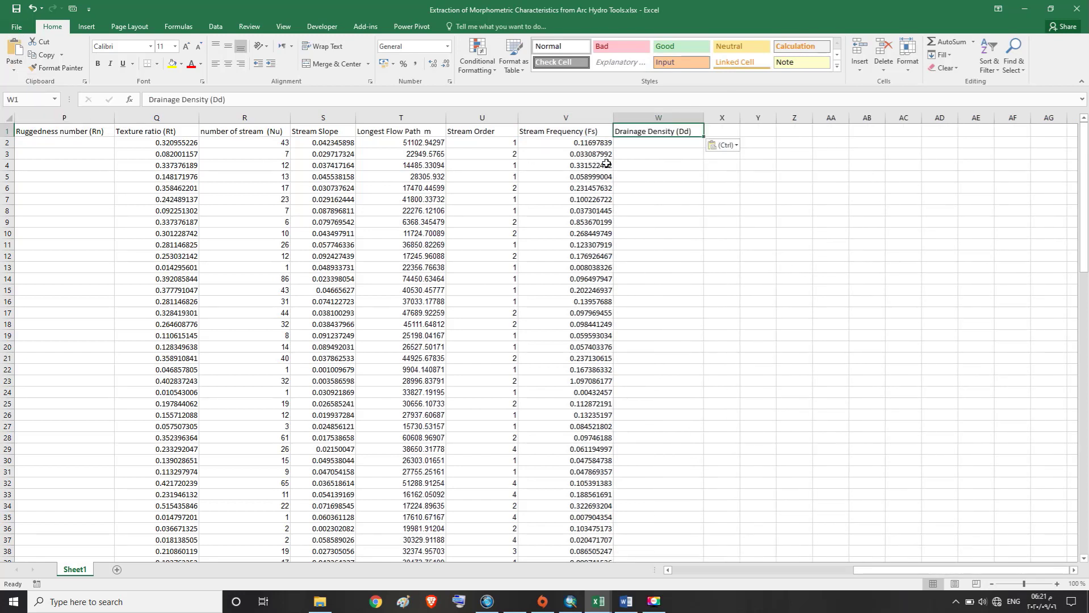
Step: Review the Dd = Lu / A equation and its Lu and A definitions in the report
{"action": "left_click", "coordinate": [626, 602]}
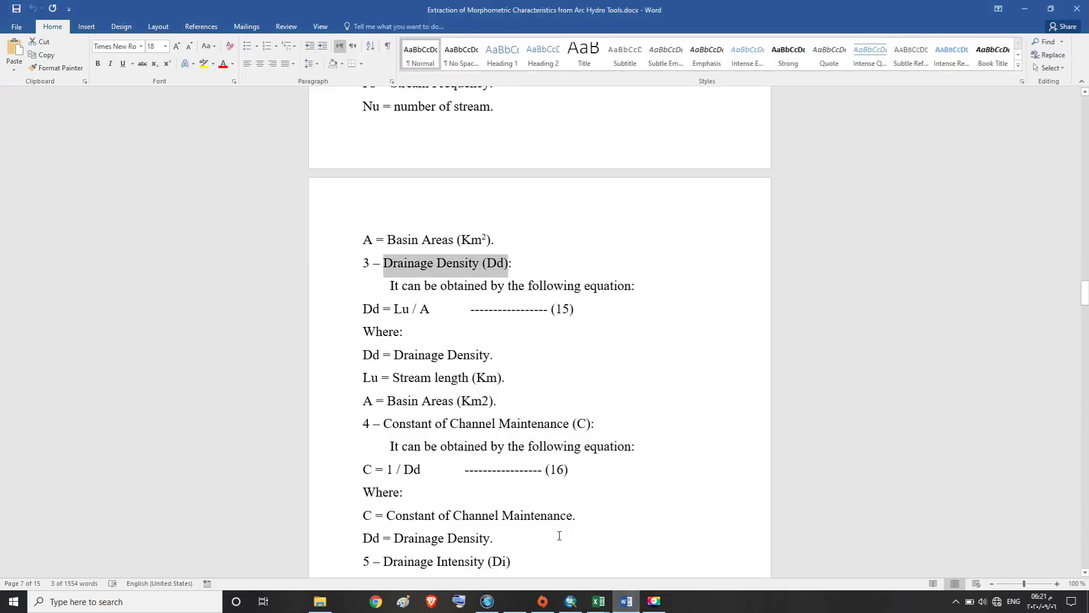
{"action": "left_click_drag", "start_coordinate": [392, 284], "coordinate": [635, 285]}
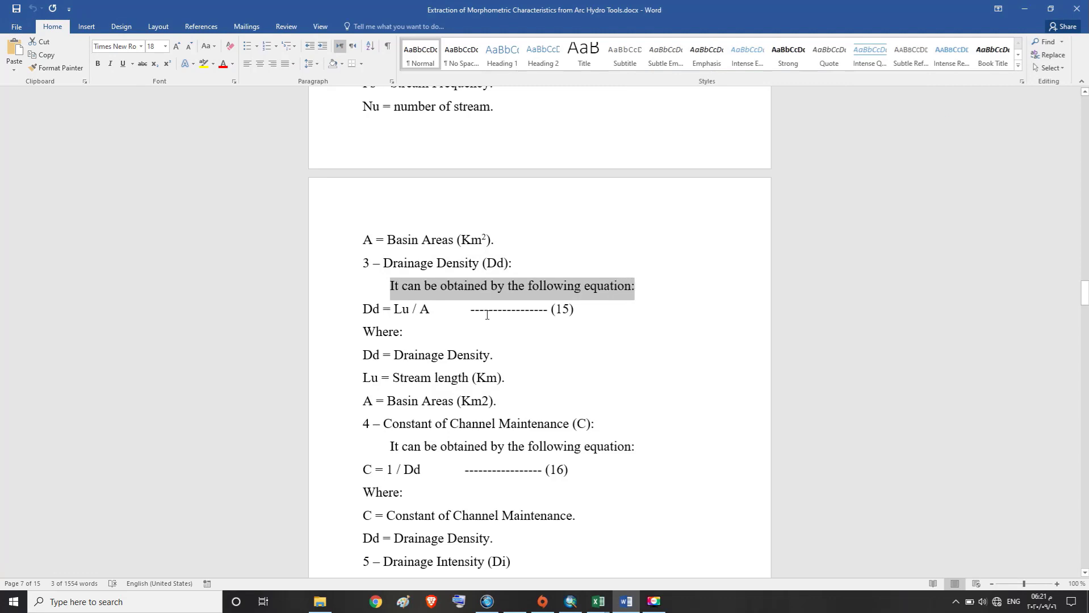
{"action": "left_click_drag", "start_coordinate": [363, 310], "coordinate": [578, 312]}
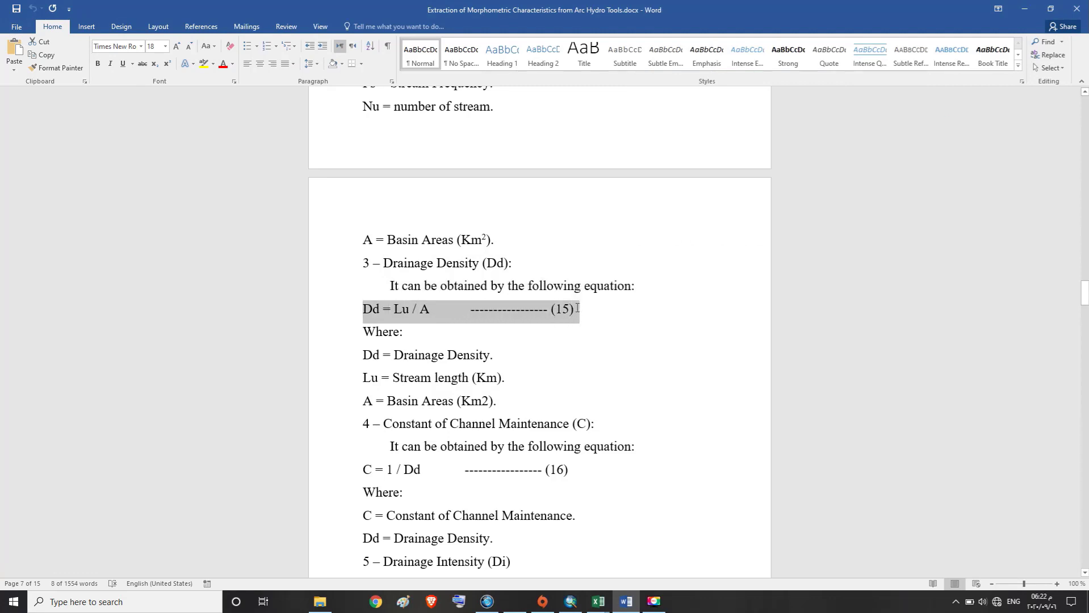
{"action": "left_click_drag", "start_coordinate": [356, 336], "coordinate": [417, 333]}
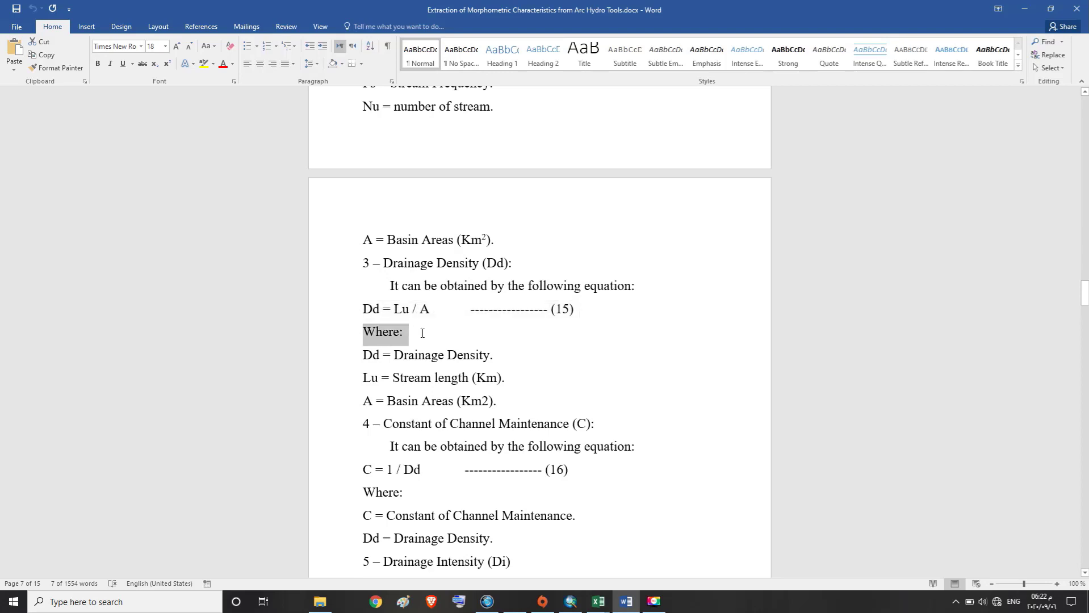
{"action": "left_click_drag", "start_coordinate": [364, 356], "coordinate": [503, 358]}
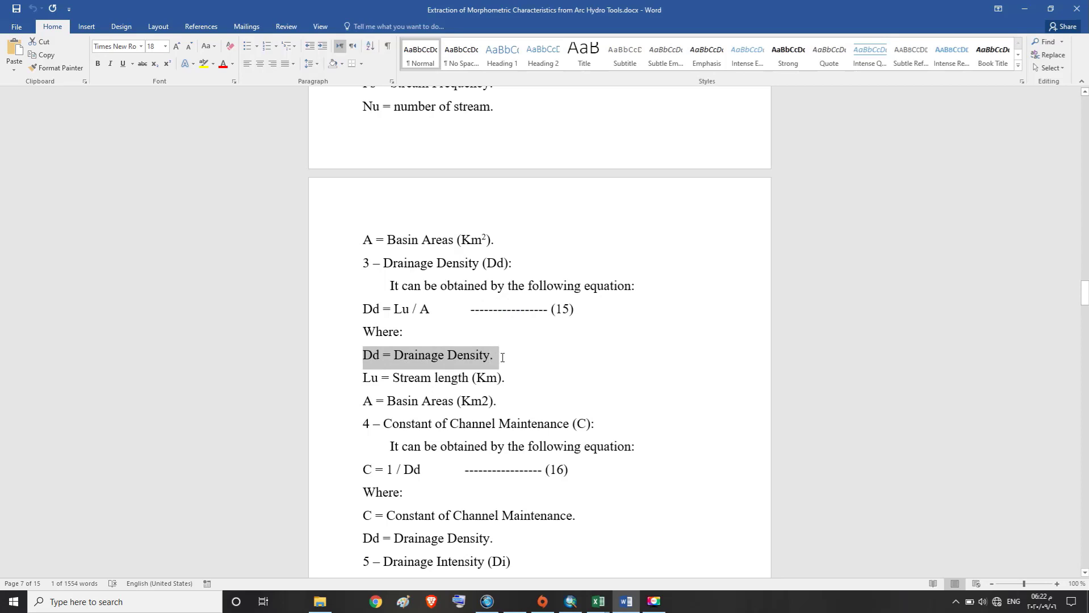
{"action": "left_click_drag", "start_coordinate": [364, 377], "coordinate": [405, 379]}
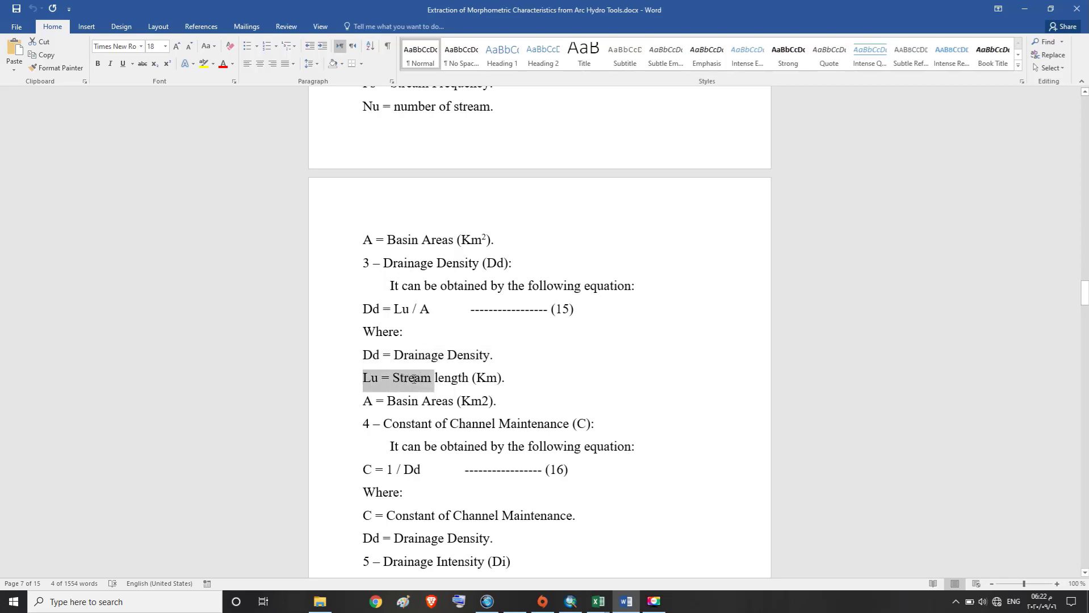
{"action": "left_click_drag", "start_coordinate": [430, 379], "coordinate": [508, 381]}
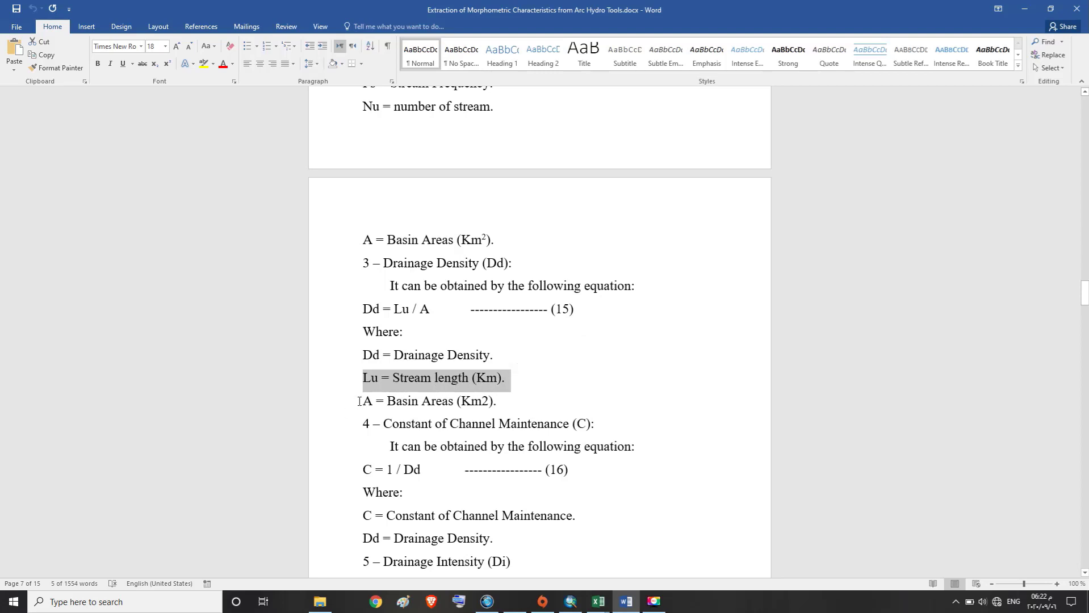
{"action": "left_click_drag", "start_coordinate": [359, 402], "coordinate": [502, 402]}
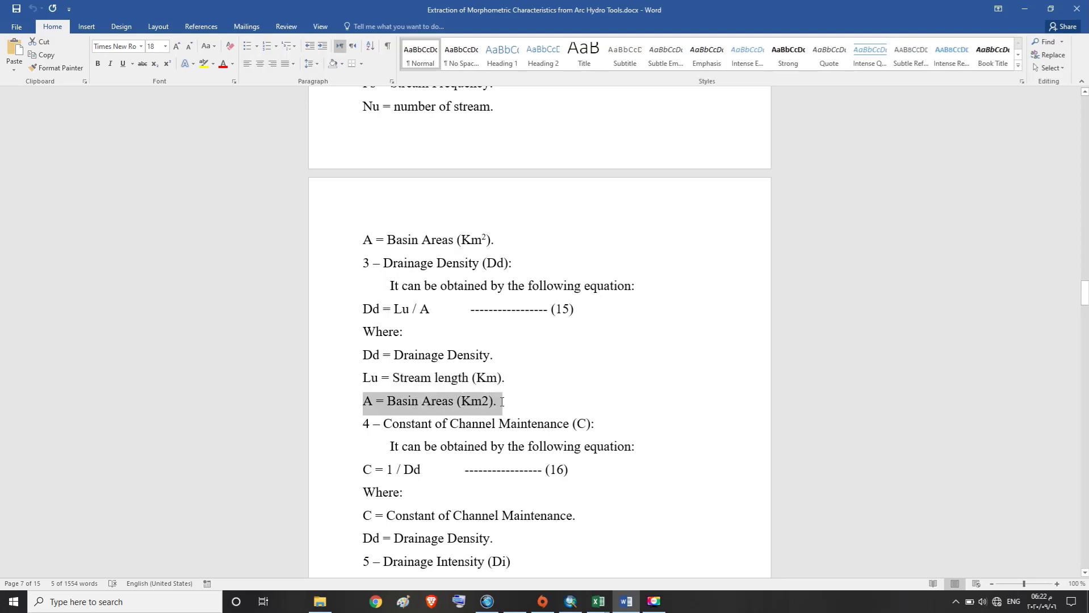
{"action": "left_click", "coordinate": [511, 403]}
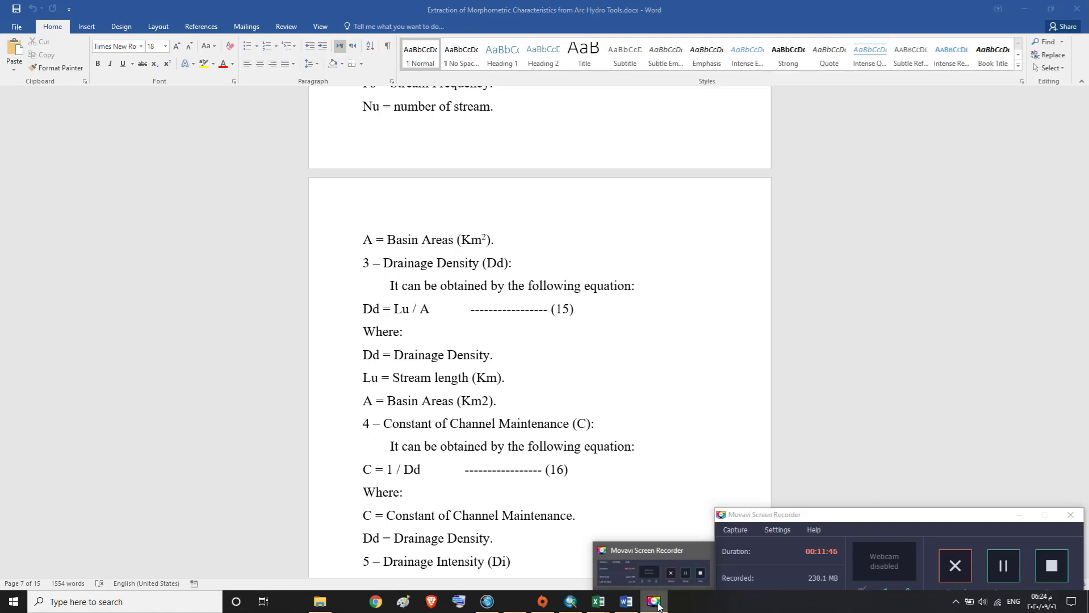
Step: Copy the words 'Stream length' from the Lu definition line
{"action": "left_click", "coordinate": [660, 607]}
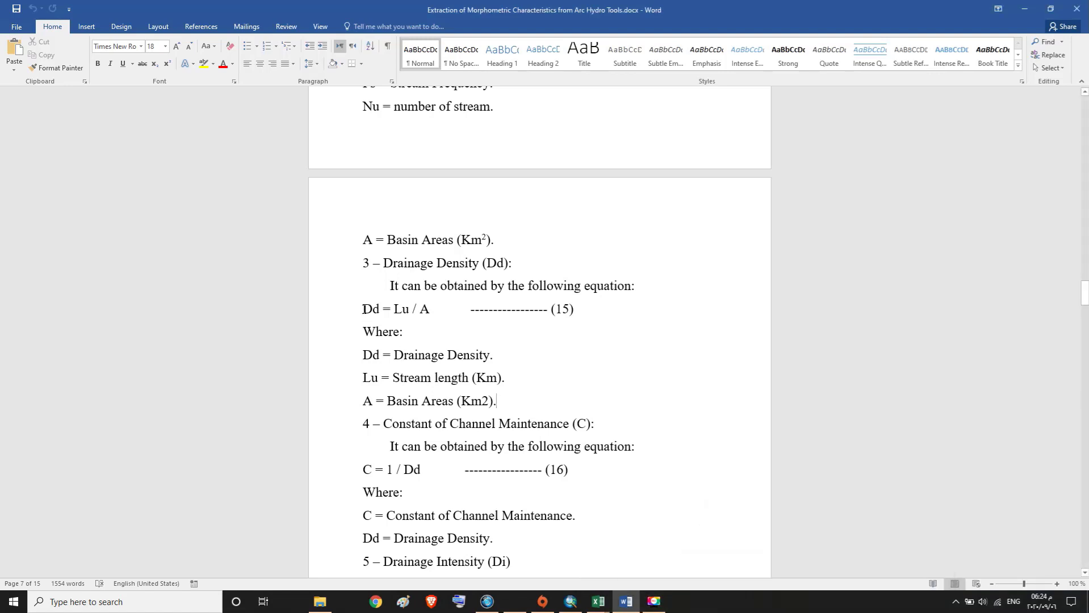
{"action": "left_click_drag", "start_coordinate": [362, 308], "coordinate": [583, 310]}
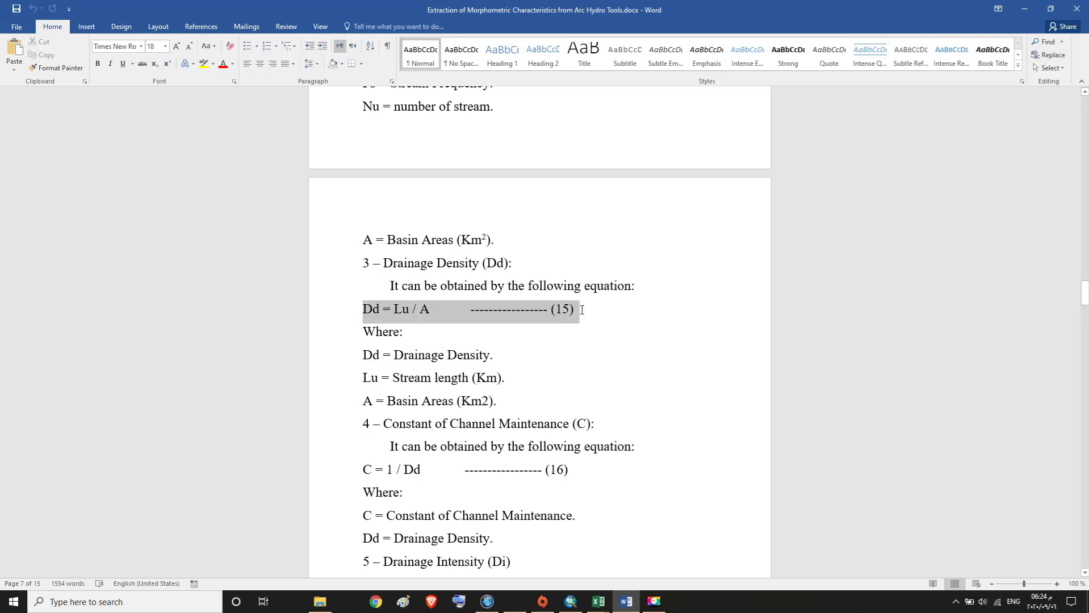
{"action": "left_click", "coordinate": [415, 313]}
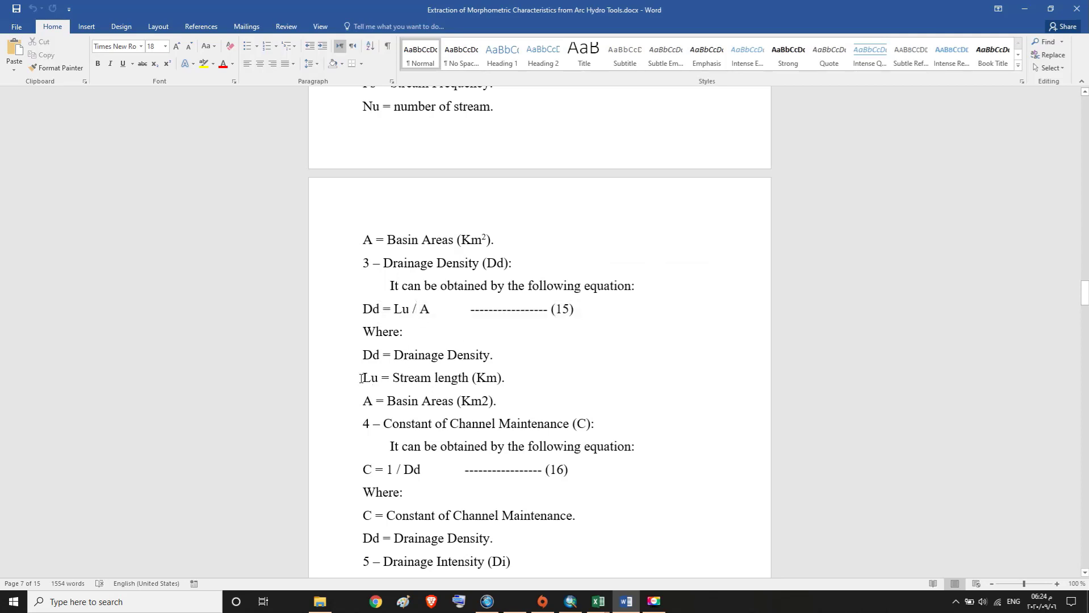
{"action": "left_click_drag", "start_coordinate": [362, 379], "coordinate": [505, 376]}
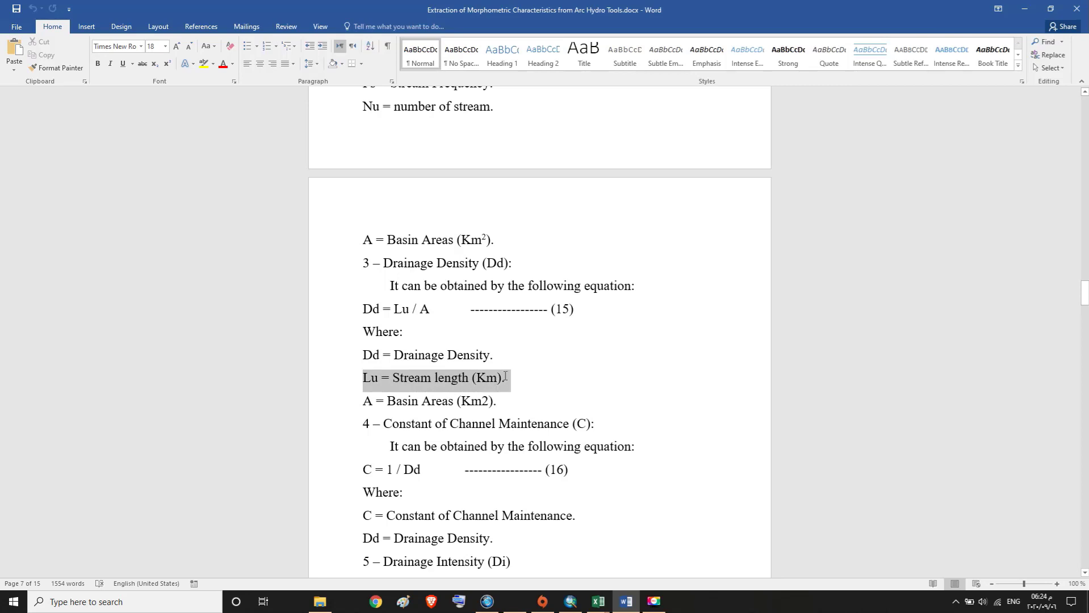
{"action": "left_click", "coordinate": [416, 378]}
{"action": "left_click_drag", "start_coordinate": [394, 378], "coordinate": [471, 378]}
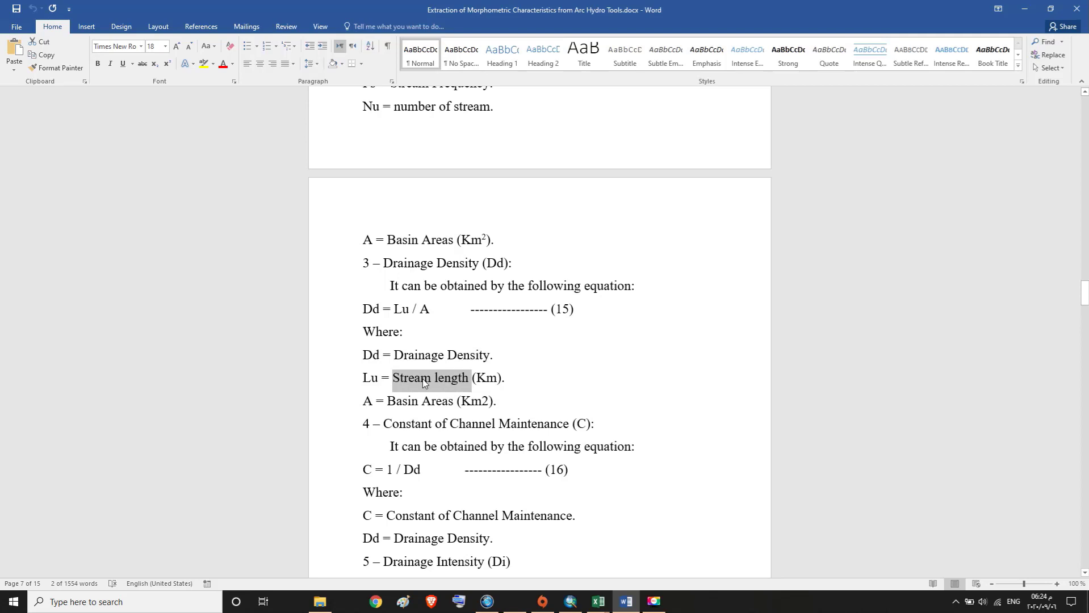
{"action": "right_click", "coordinate": [423, 379]}
{"action": "left_click", "coordinate": [439, 398]}
Step: Widen column X and paste 'Stream length' into cell X1
{"action": "mouse_move", "coordinate": [598, 602]}
{"action": "left_click", "coordinate": [496, 562]}
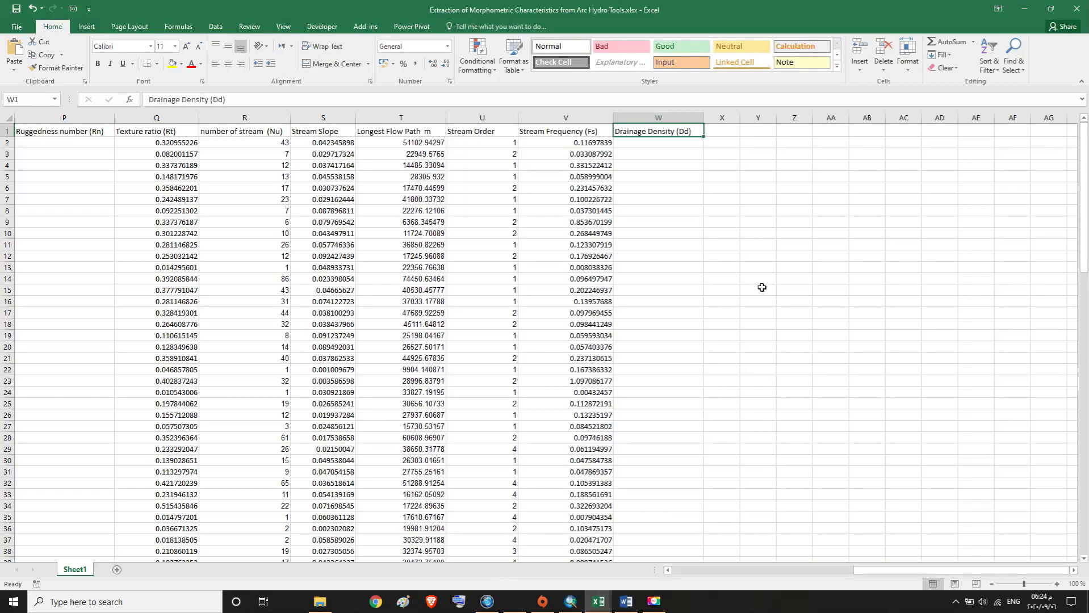
{"action": "left_click", "coordinate": [714, 134]}
{"action": "left_click_drag", "start_coordinate": [742, 119], "coordinate": [776, 120]}
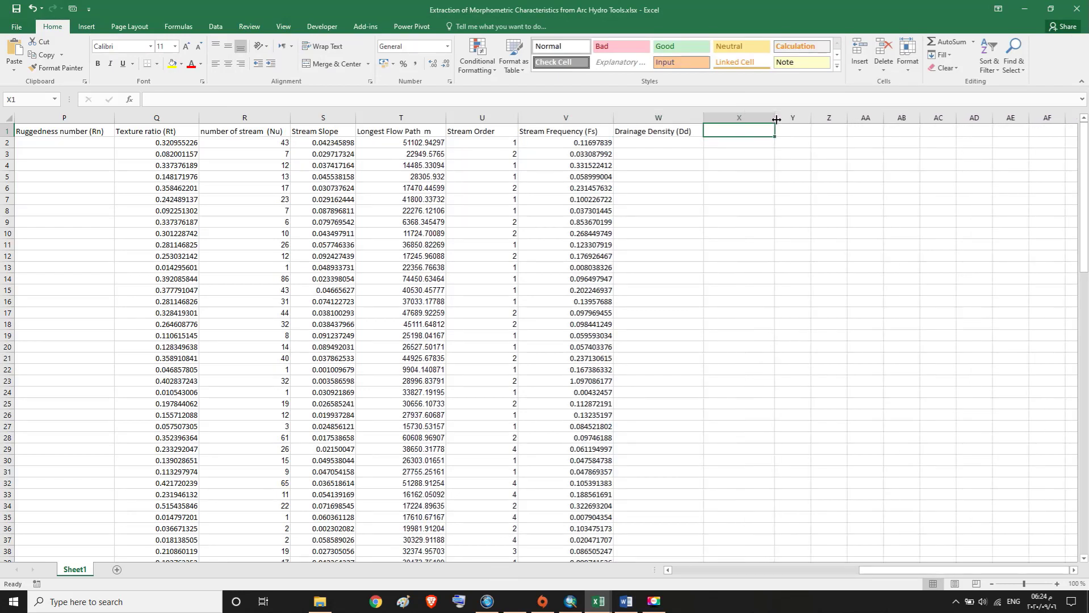
{"action": "left_click", "coordinate": [23, 70]}
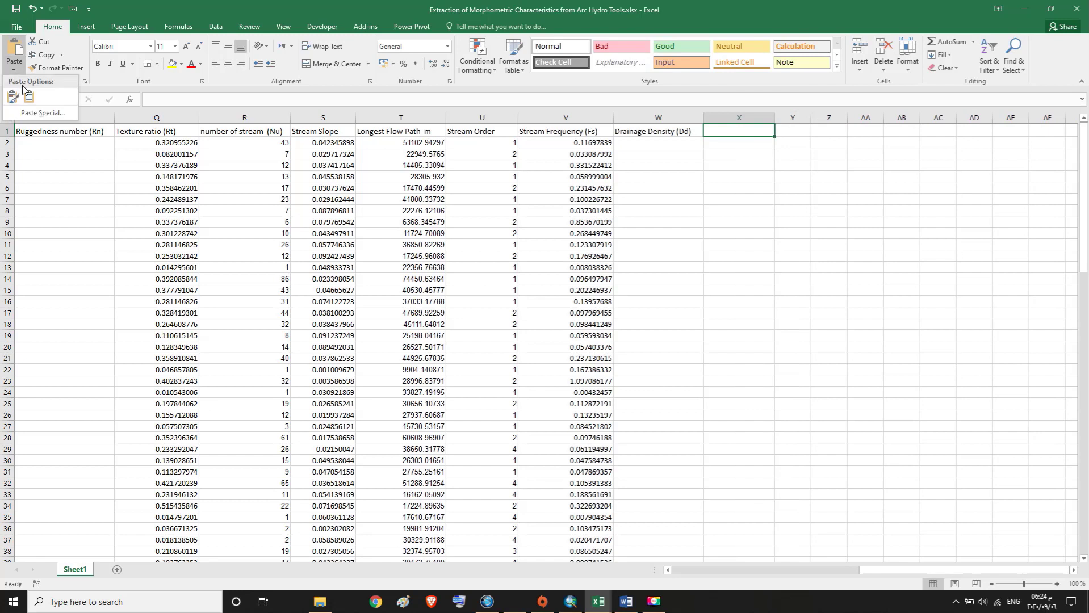
{"action": "left_click", "coordinate": [28, 97]}
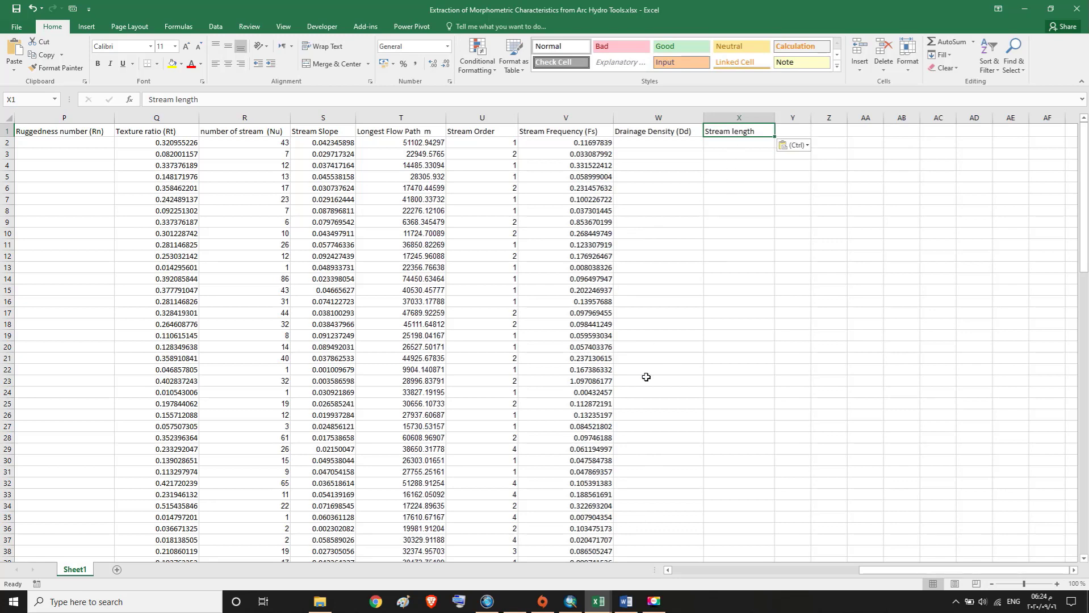
Step: In ArcMap, select the DrainageLine layer in the Table of Contents
{"action": "left_click", "coordinate": [570, 607]}
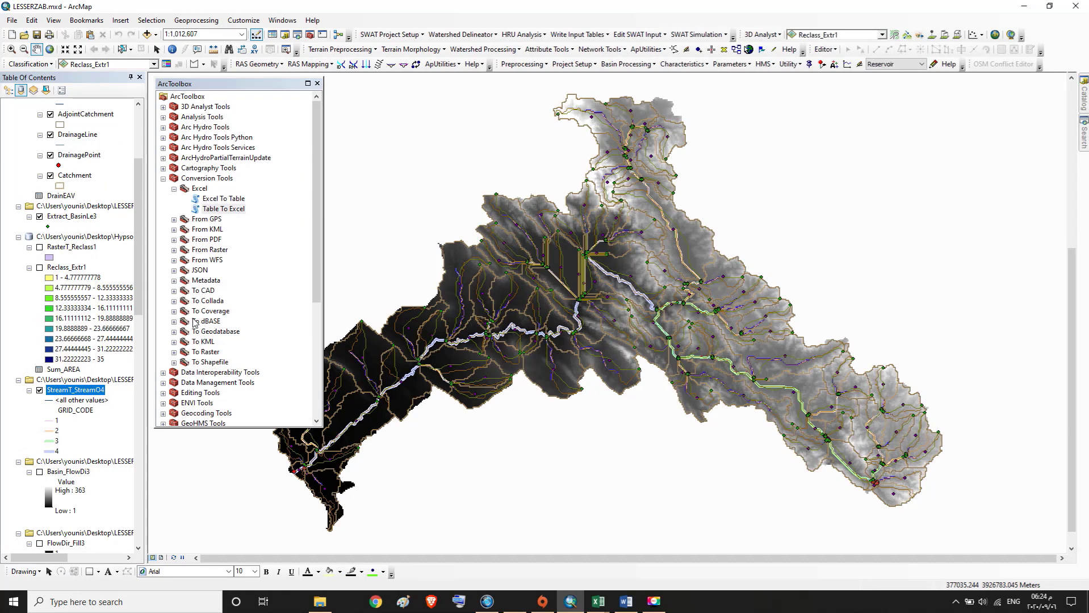
{"action": "scroll", "coordinate": [138, 273], "scroll_direction": "up", "scroll_amount": 1}
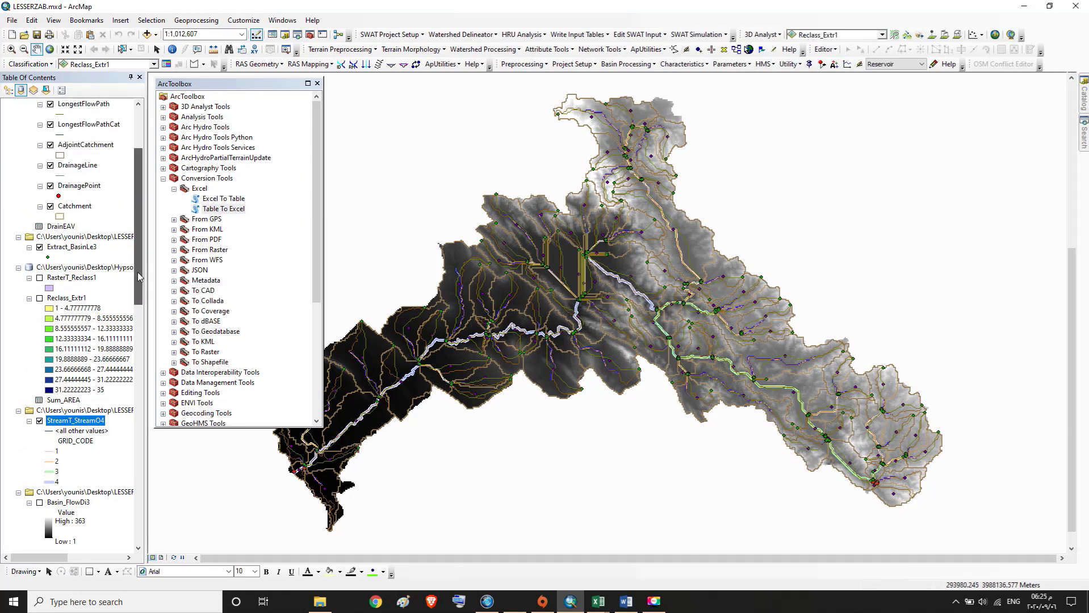
{"action": "left_click_drag", "start_coordinate": [138, 273], "coordinate": [142, 232]}
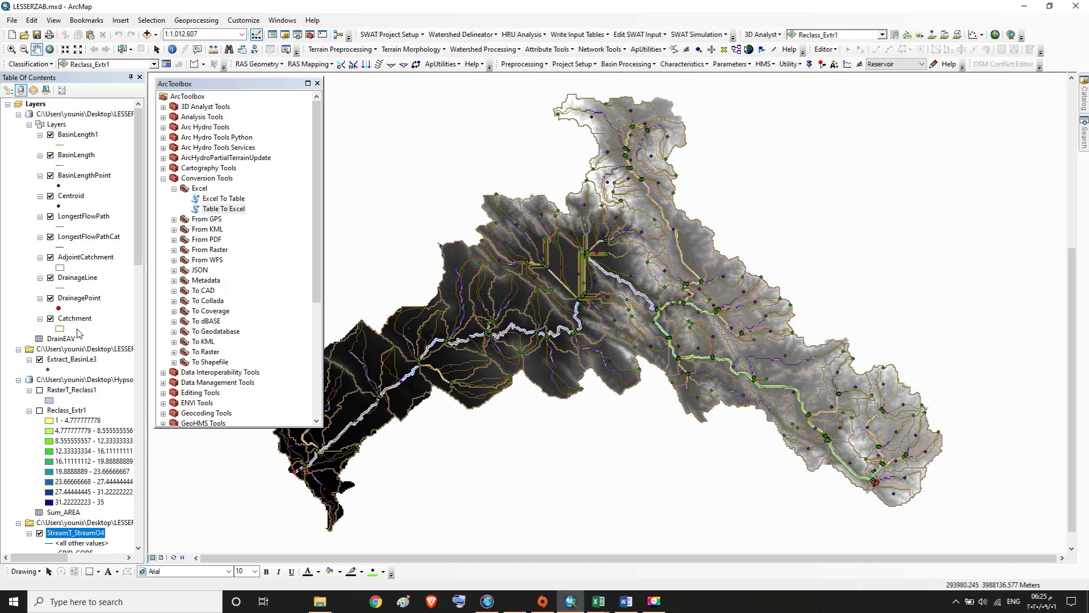
{"action": "left_click", "coordinate": [76, 278]}
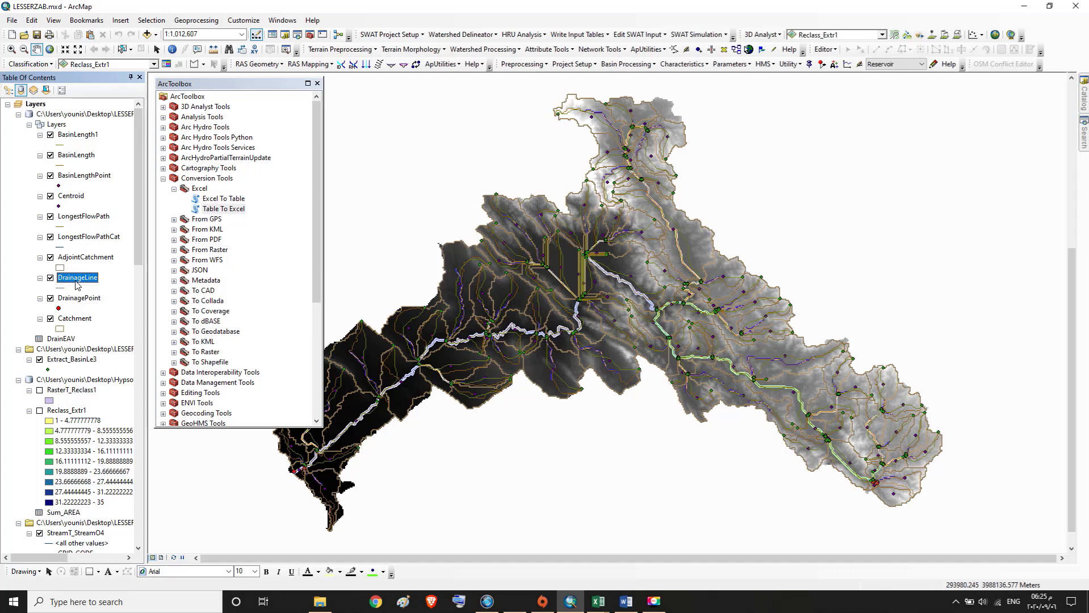
{"action": "right_click", "coordinate": [69, 279]}
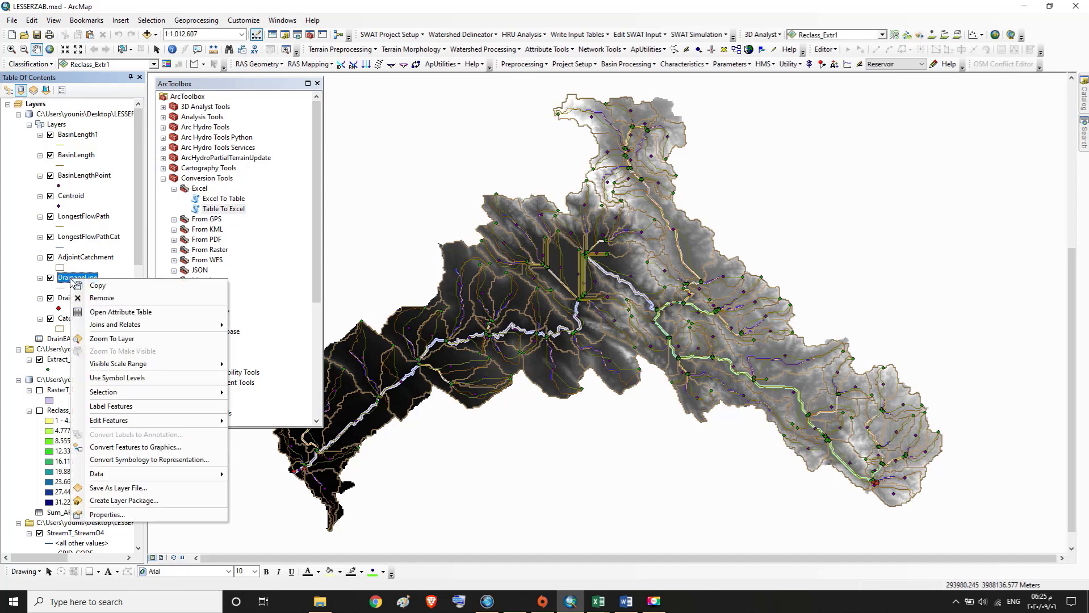
{"action": "left_click", "coordinate": [103, 313]}
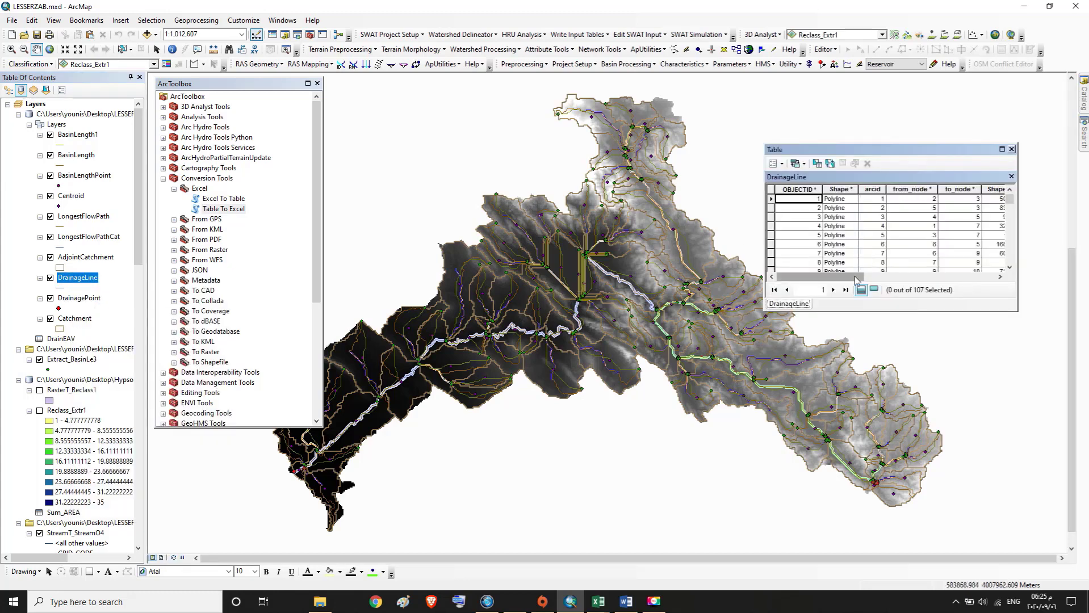
{"action": "left_click_drag", "start_coordinate": [854, 276], "coordinate": [907, 277]}
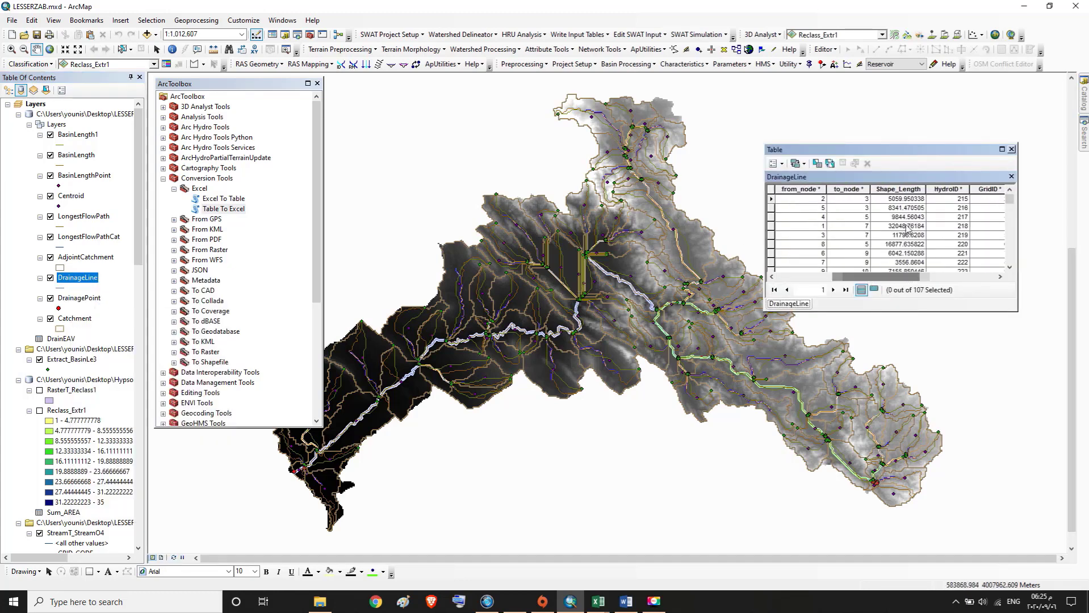
{"action": "left_click", "coordinate": [902, 189]}
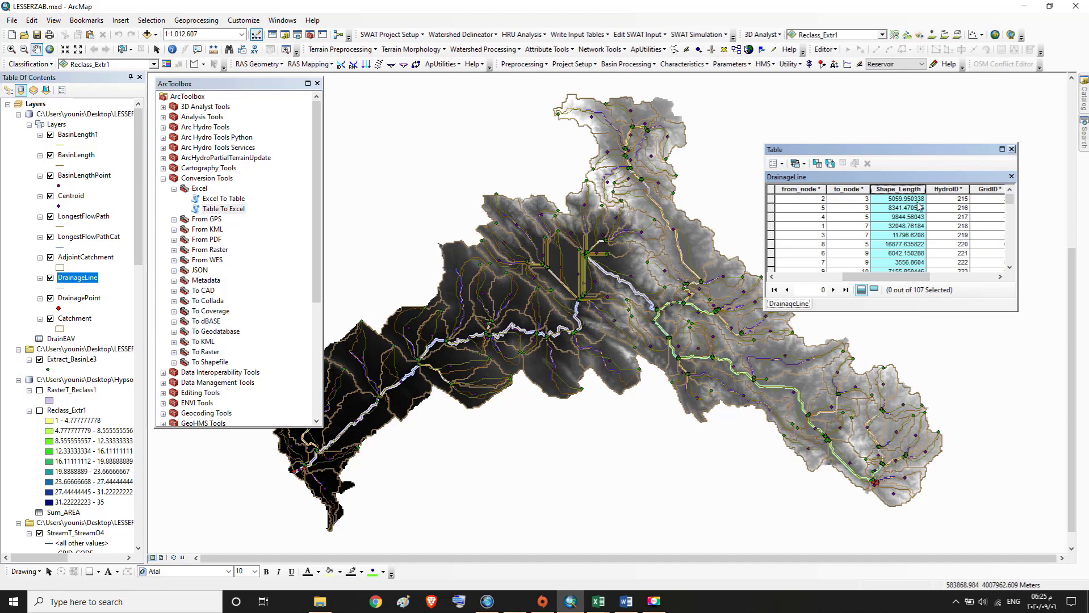
{"action": "left_click", "coordinate": [889, 201]}
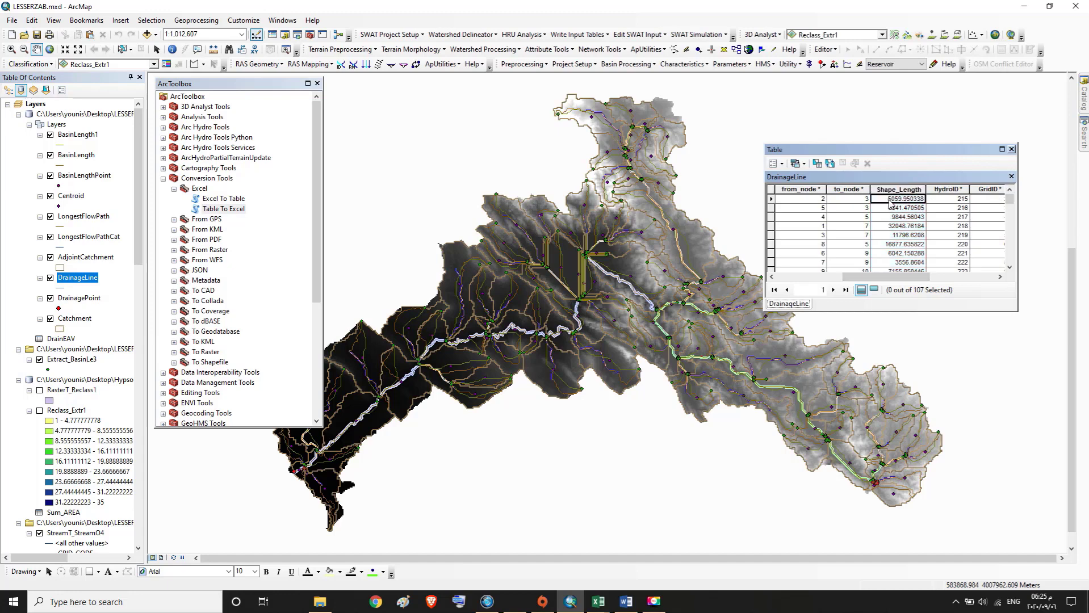
{"action": "left_click", "coordinate": [1012, 150]}
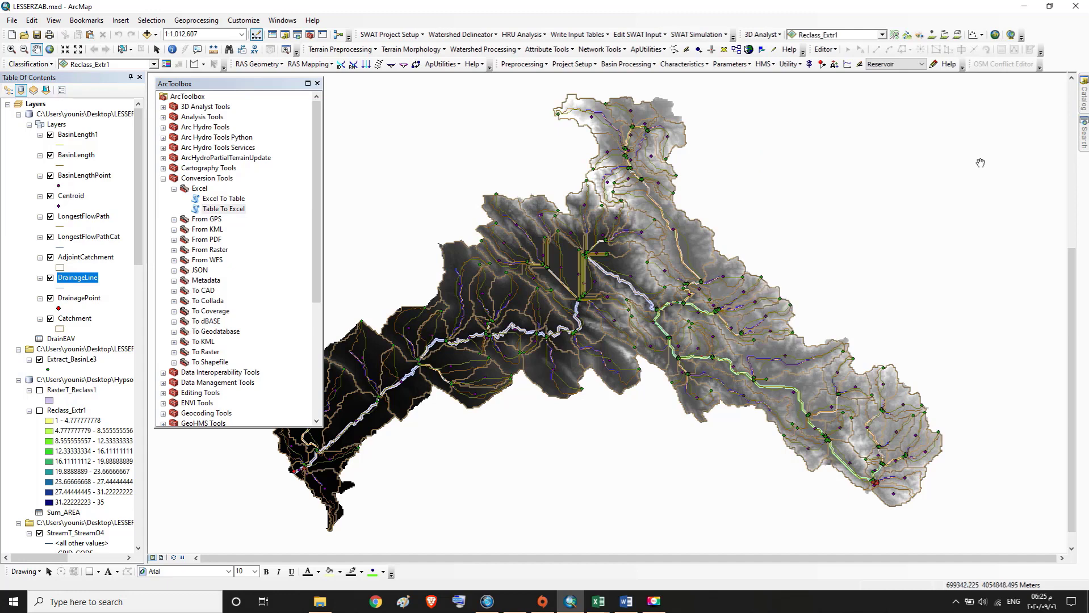
Step: Run Table To Excel with DrainageLine as input, saving the output as EC6.xls
{"action": "double_click", "coordinate": [221, 209]}
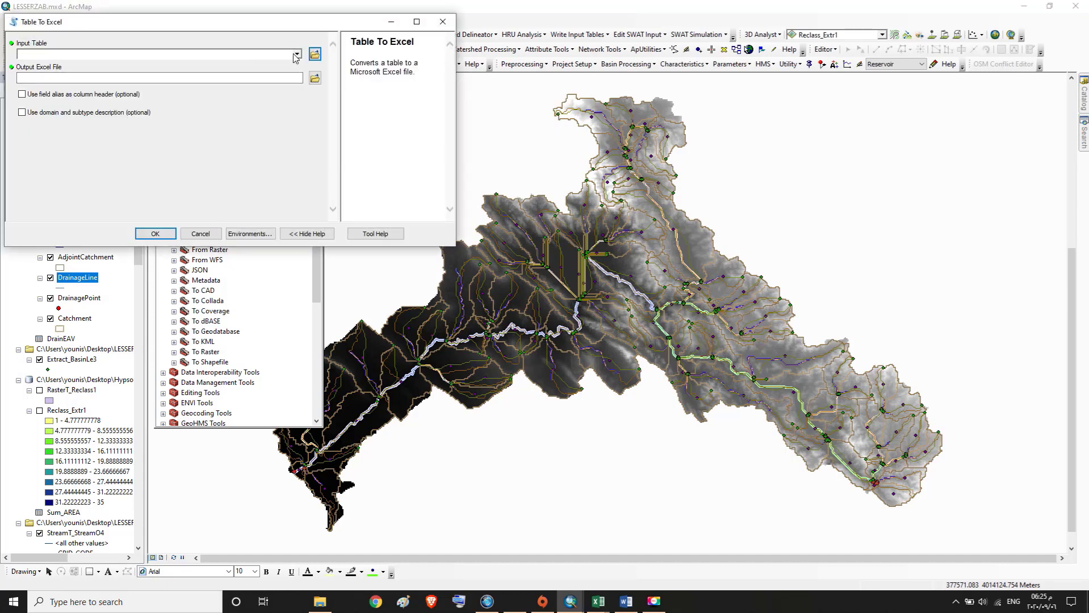
{"action": "left_click", "coordinate": [296, 55]}
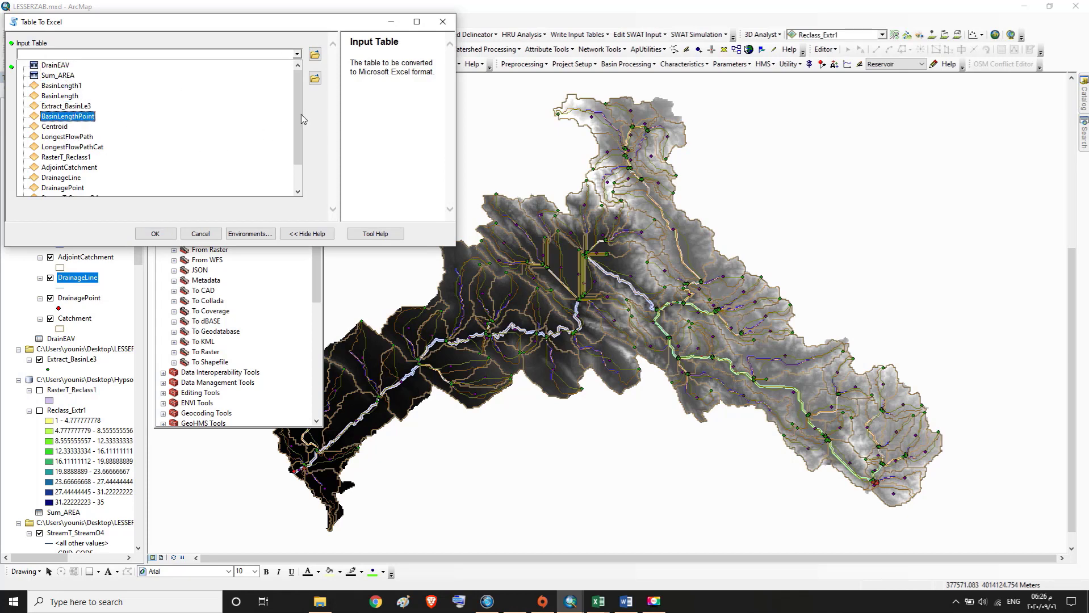
{"action": "left_click_drag", "start_coordinate": [297, 101], "coordinate": [294, 120]}
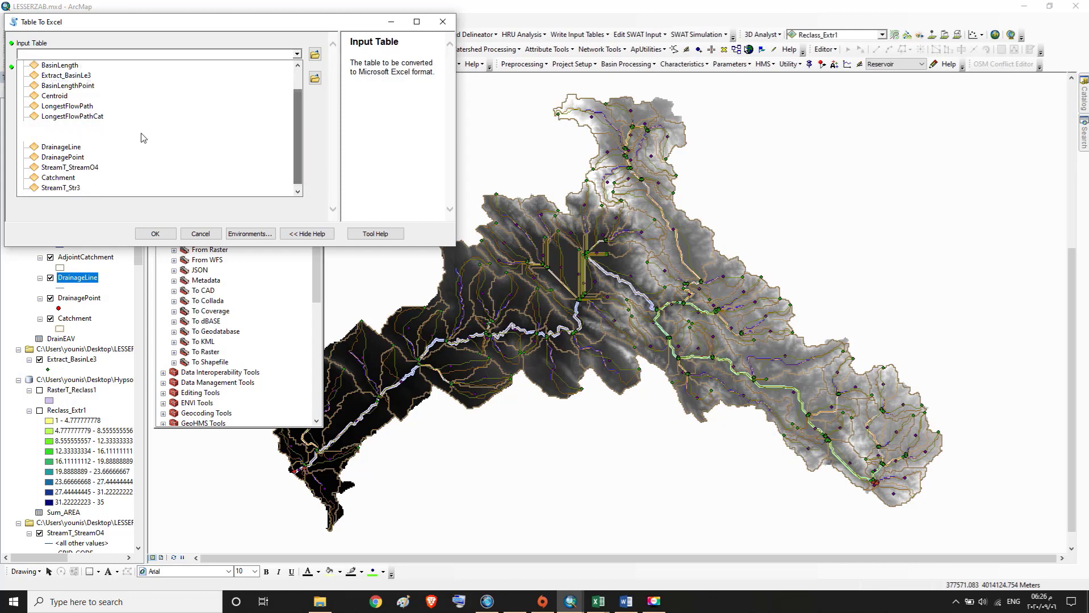
{"action": "left_click", "coordinate": [65, 148]}
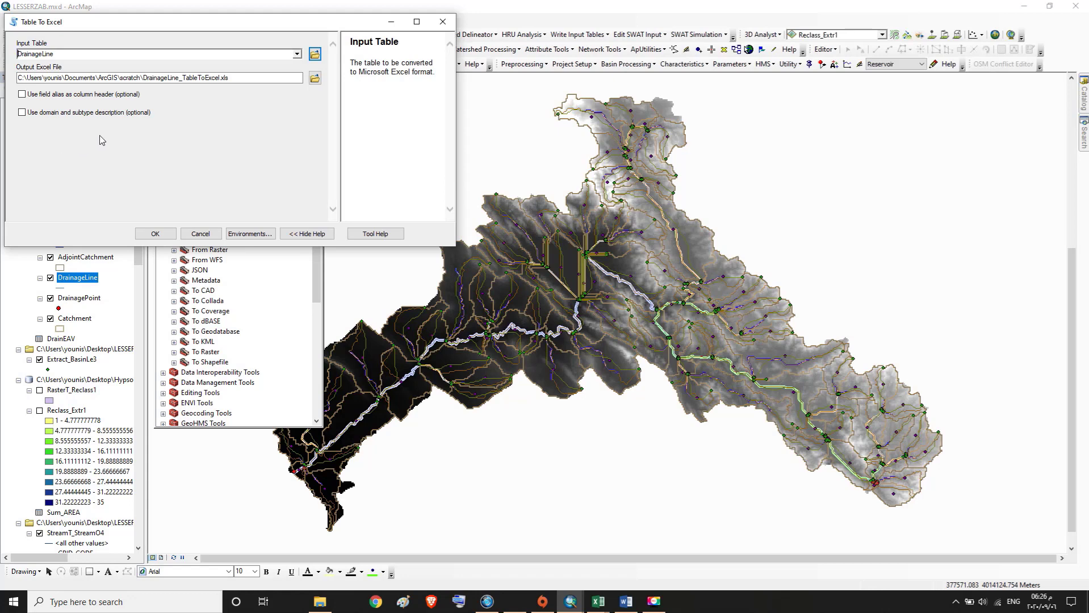
{"action": "left_click", "coordinate": [315, 78]}
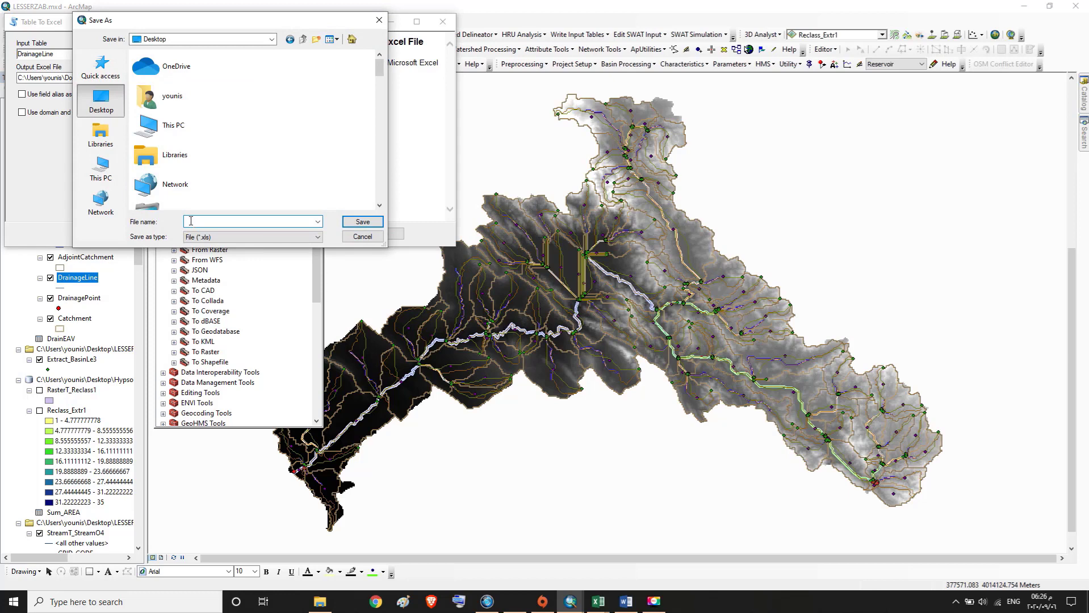
{"action": "type", "text": "EC"}
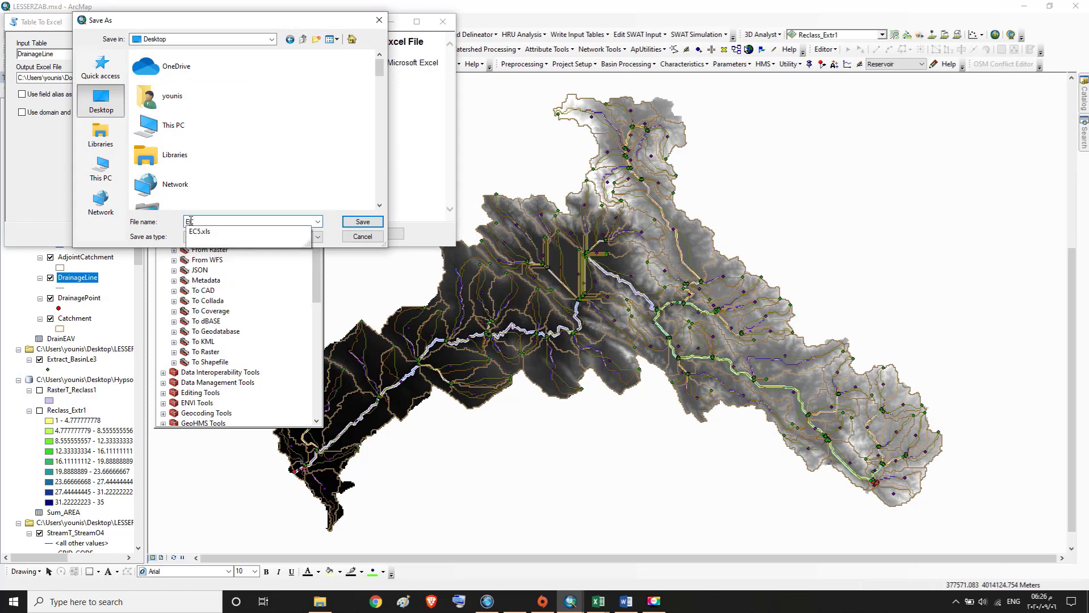
{"action": "type", "text": "6"}
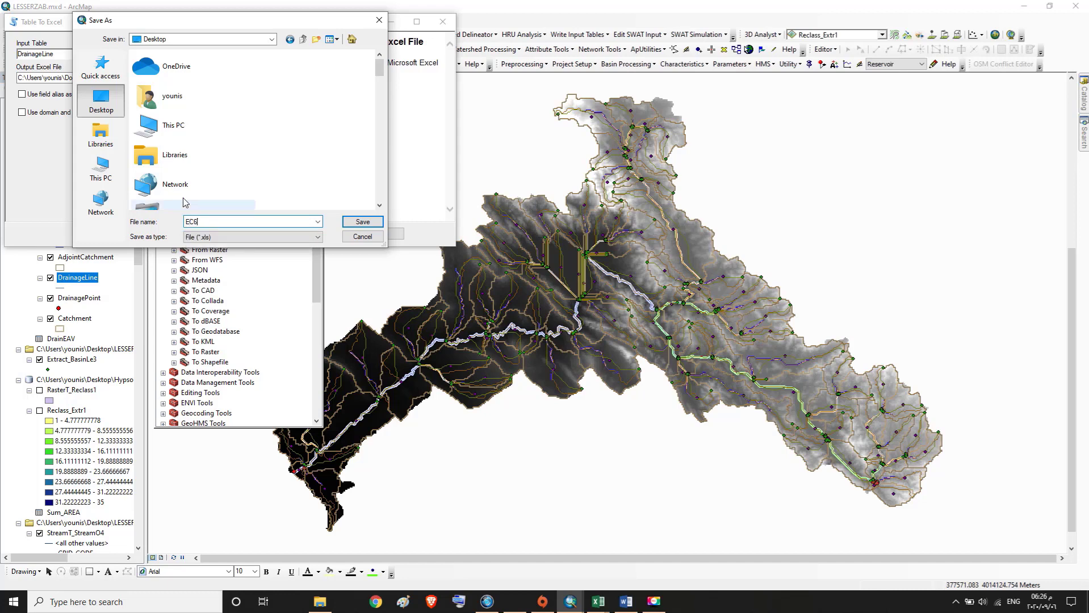
{"action": "left_click", "coordinate": [352, 221]}
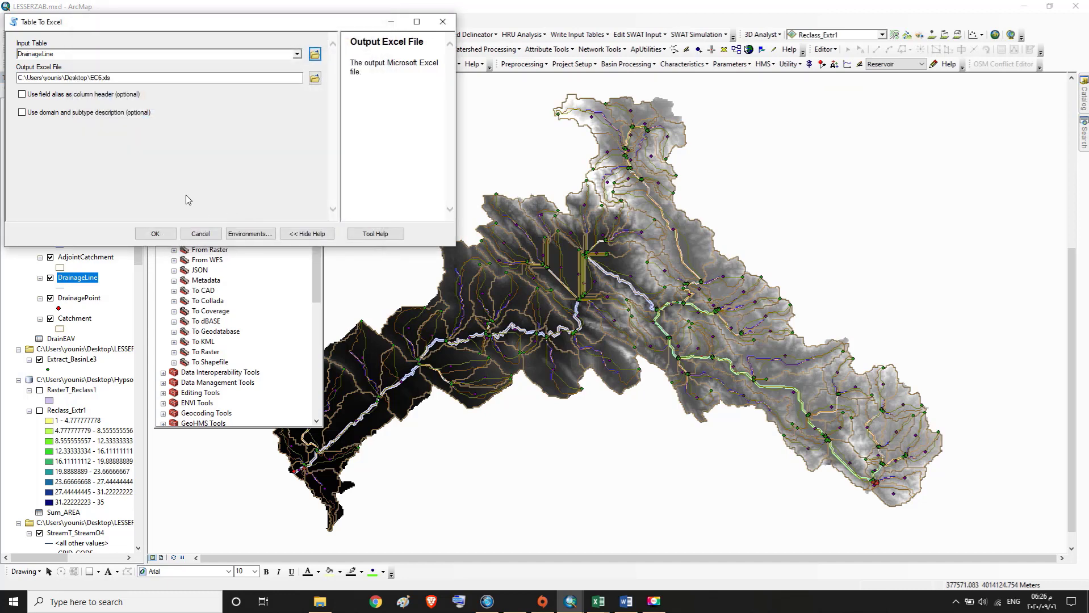
{"action": "left_click", "coordinate": [156, 234]}
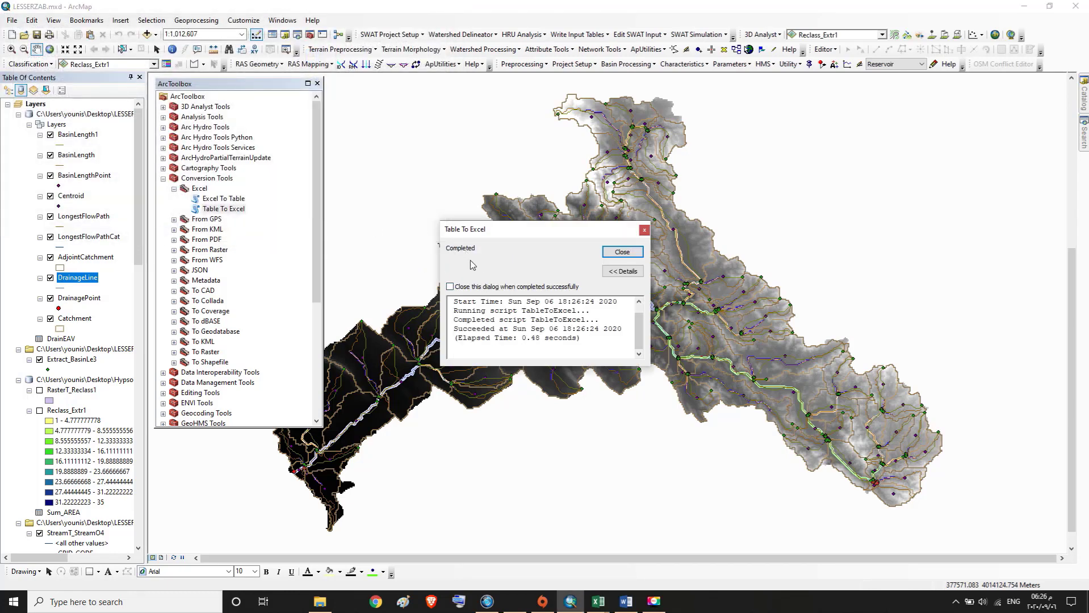
{"action": "left_click", "coordinate": [623, 253]}
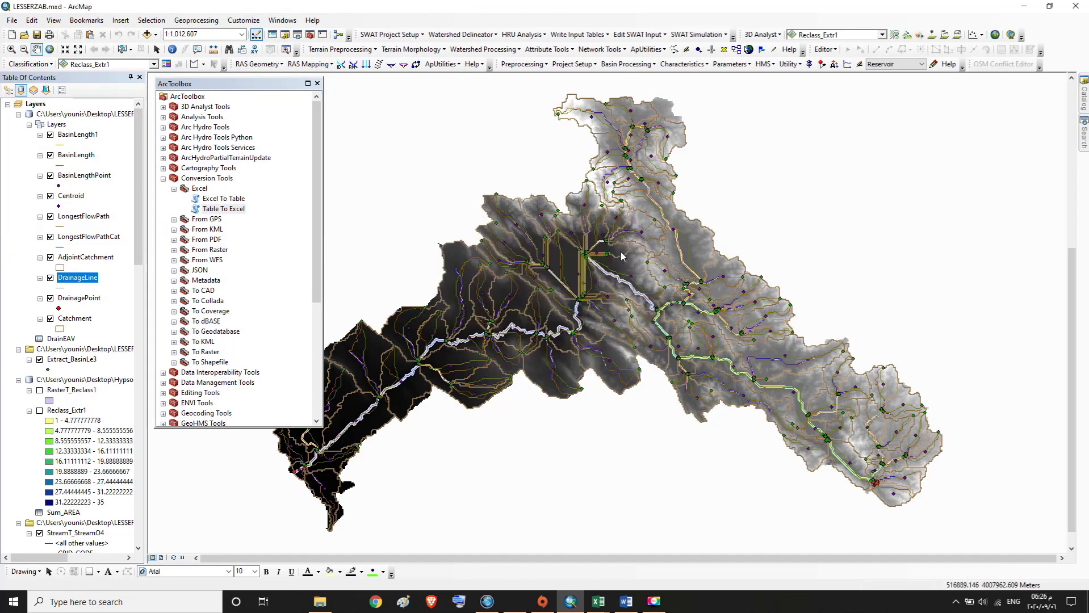
Step: Minimize ArcMap, the morphometric workbook and the Word report, then close the old EC5.xls workbook
{"action": "left_click", "coordinate": [1026, 9]}
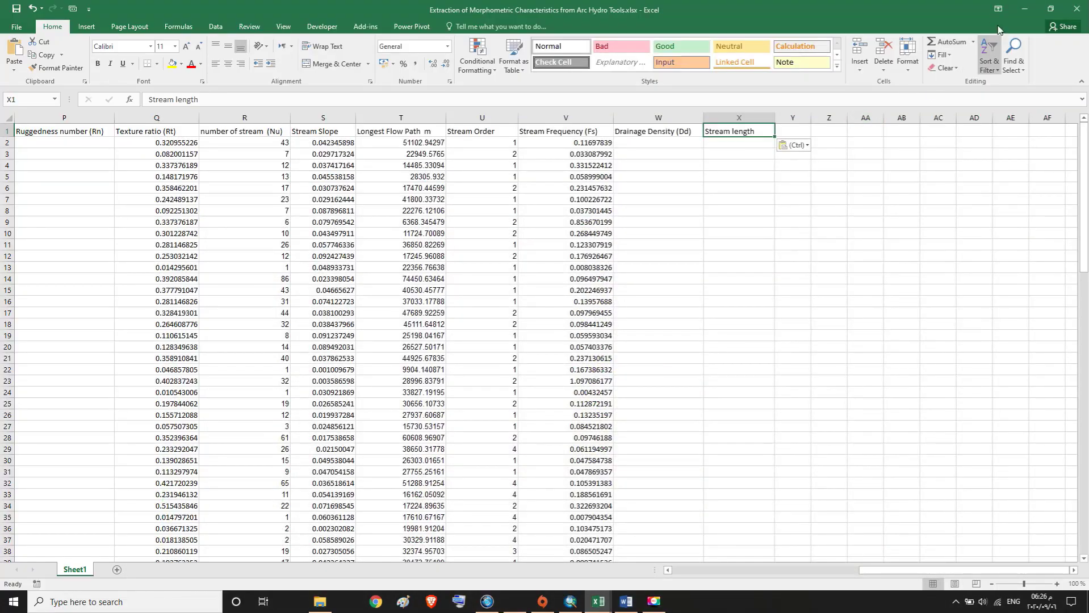
{"action": "left_click", "coordinate": [1024, 9]}
{"action": "left_click", "coordinate": [1026, 10]}
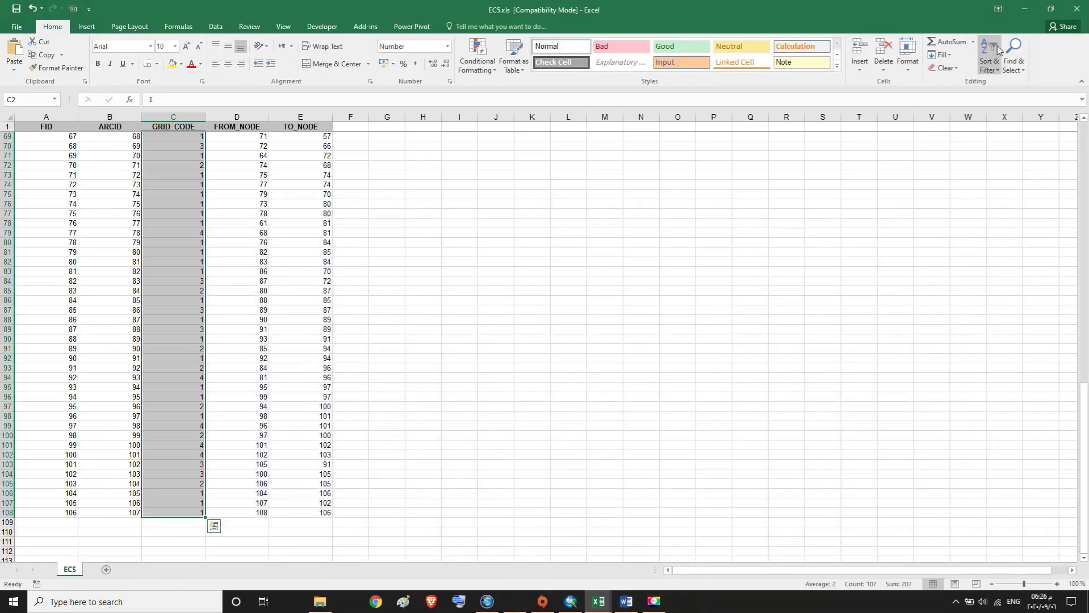
{"action": "left_click", "coordinate": [1030, 11]}
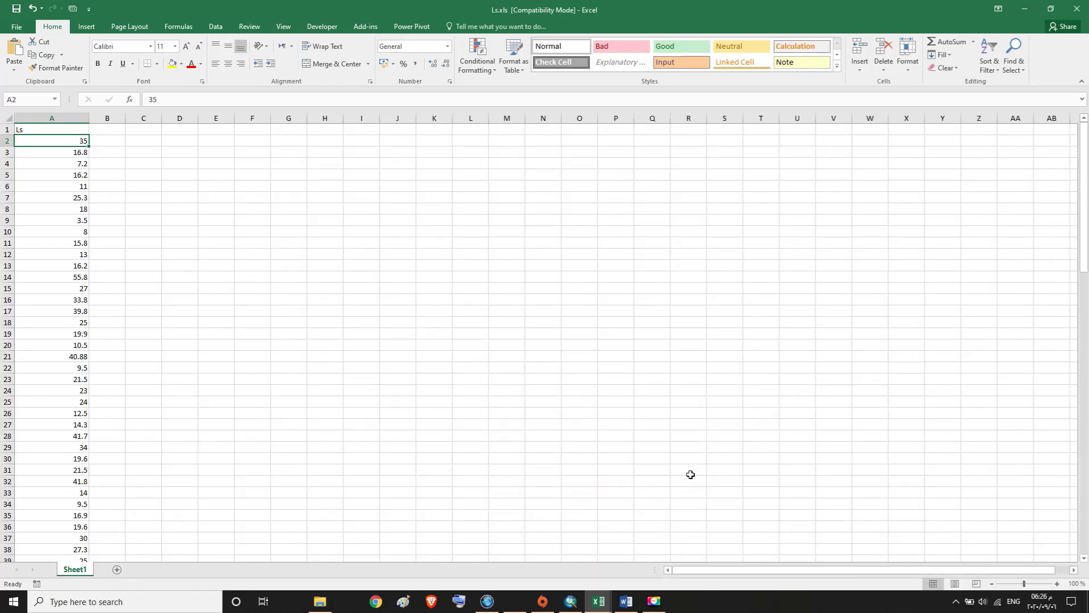
{"action": "mouse_move", "coordinate": [602, 606]}
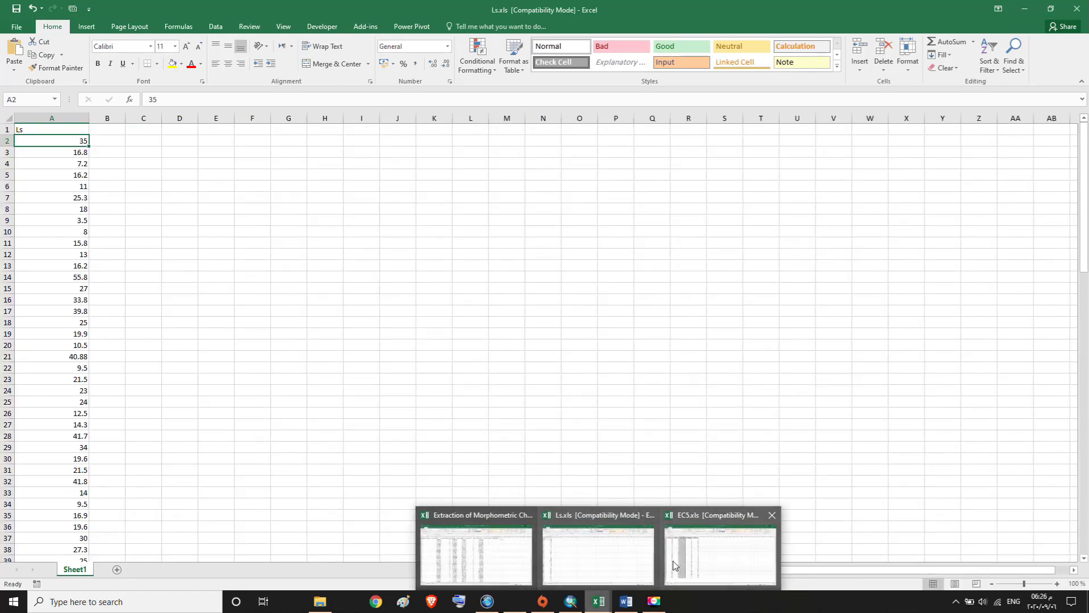
{"action": "left_click", "coordinate": [720, 554]}
{"action": "left_click", "coordinate": [1076, 8]}
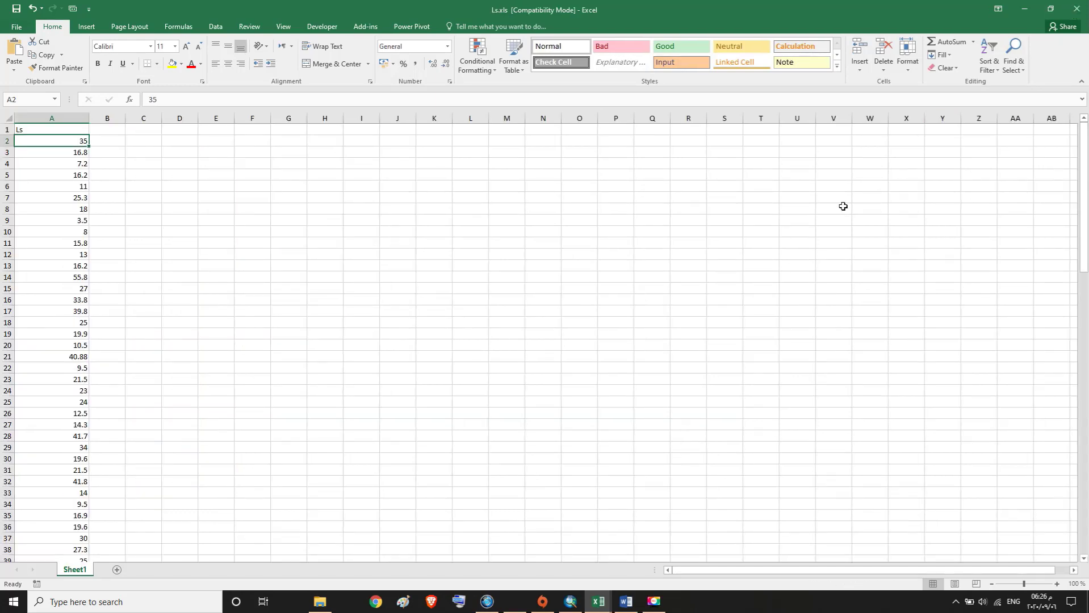
Step: Open EC6.xls from the desktop and copy its Shape_Length values E2:E108
{"action": "left_click", "coordinate": [1025, 12]}
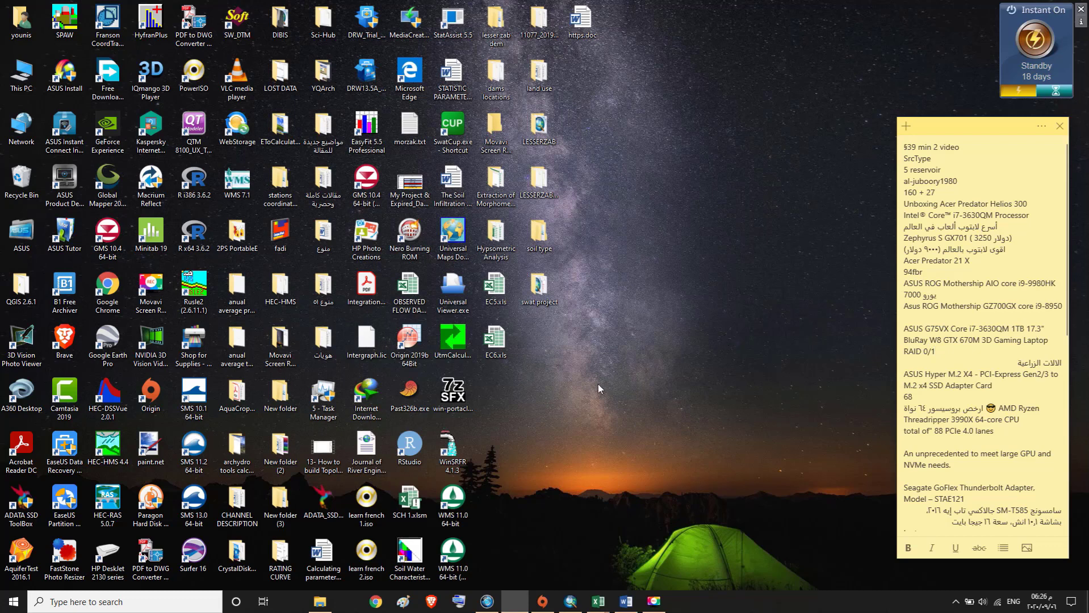
{"action": "double_click", "coordinate": [495, 343]}
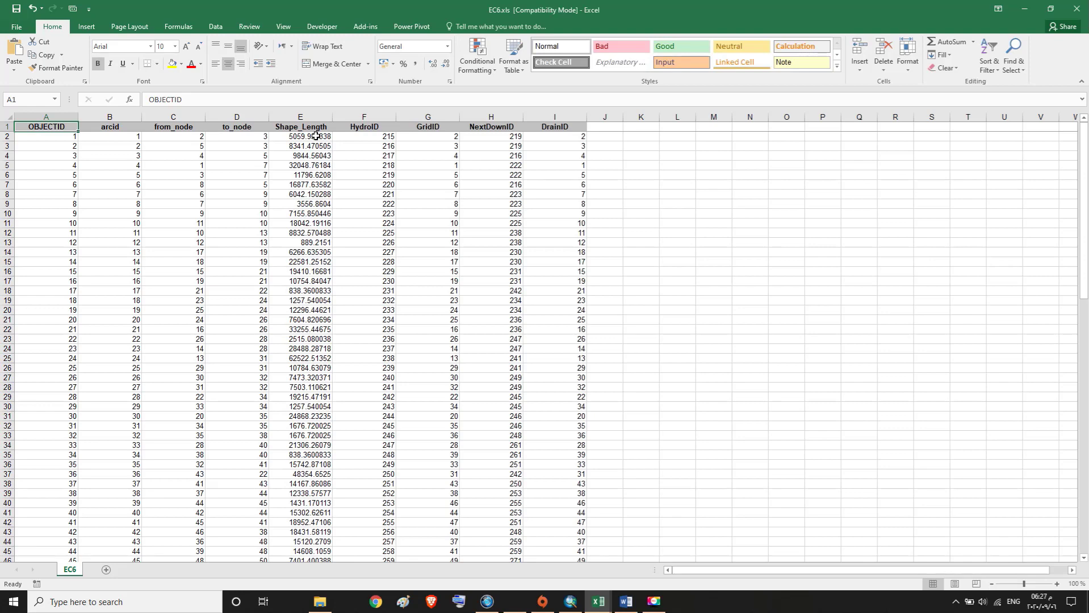
{"action": "left_click_drag", "start_coordinate": [316, 136], "coordinate": [316, 541]}
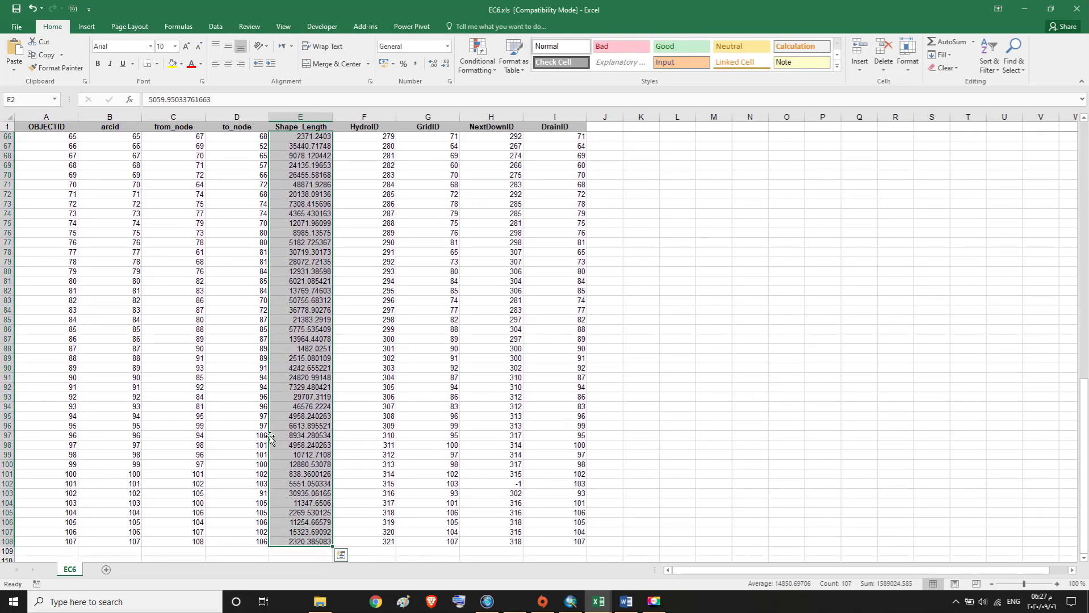
{"action": "left_click", "coordinate": [43, 55]}
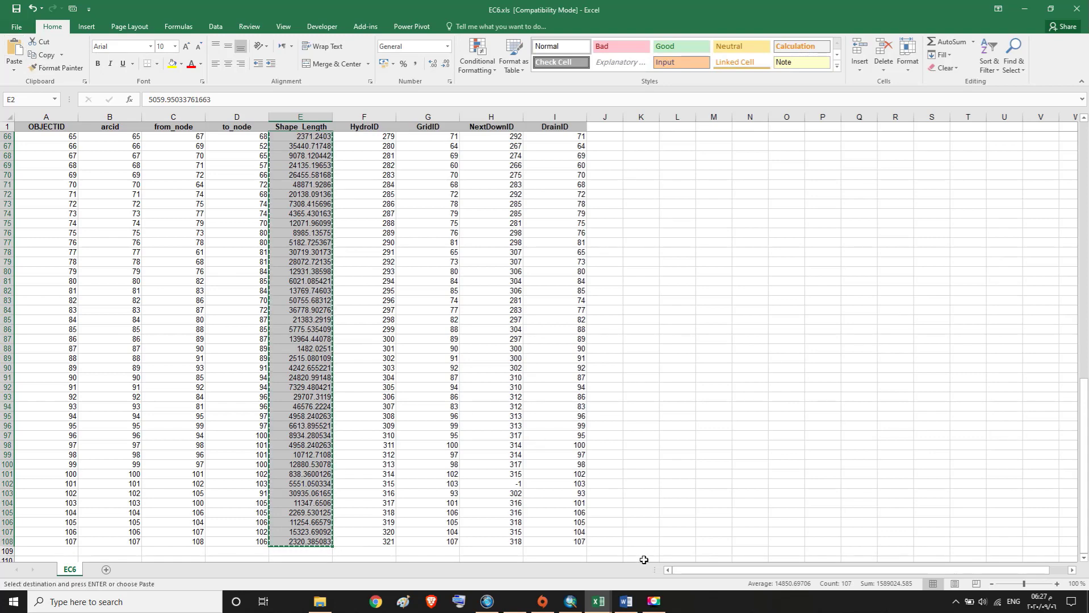
Step: Paste the copied stream lengths into the Stream length column starting at X2
{"action": "mouse_move", "coordinate": [595, 605]}
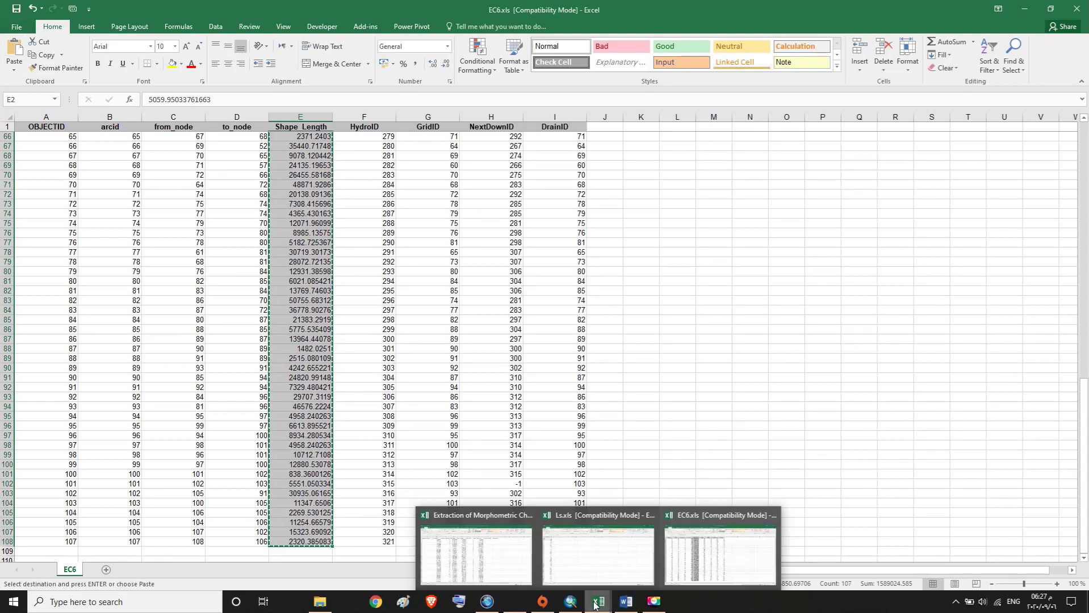
{"action": "left_click", "coordinate": [501, 556]}
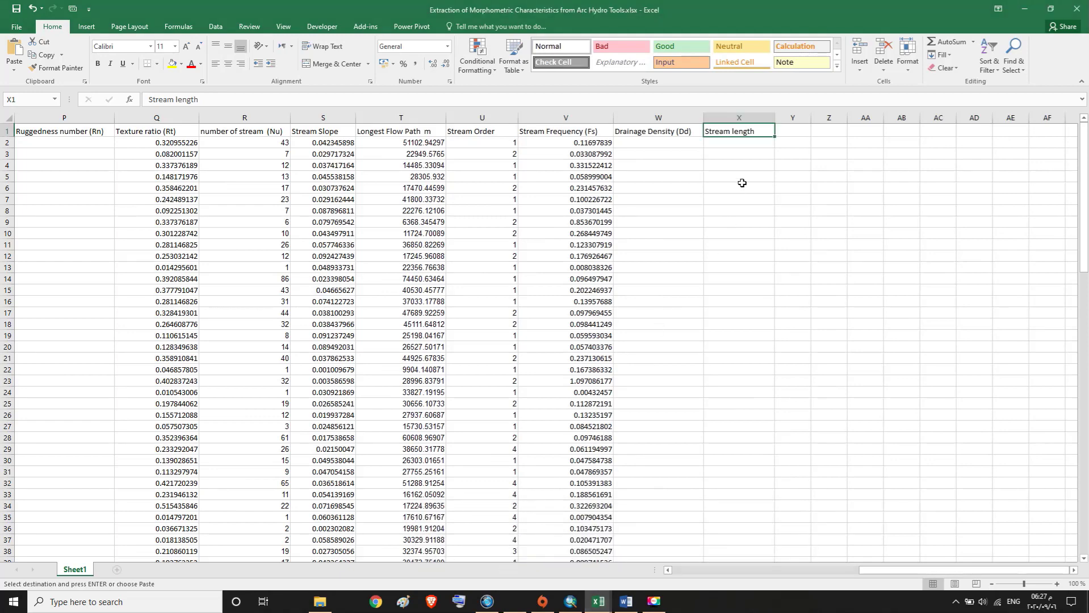
{"action": "left_click", "coordinate": [744, 143]}
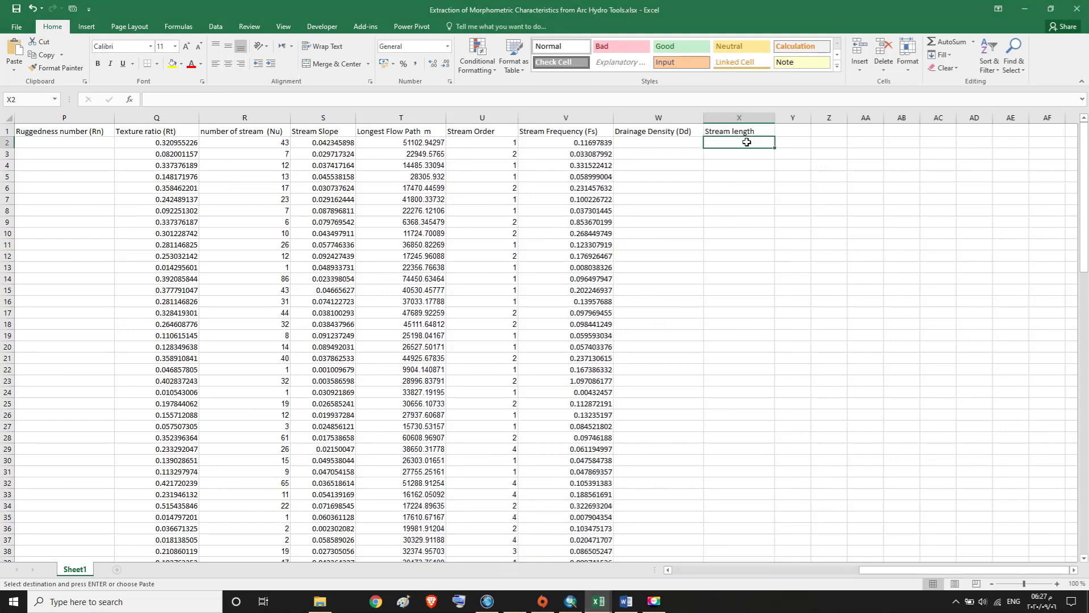
{"action": "left_click", "coordinate": [18, 50]}
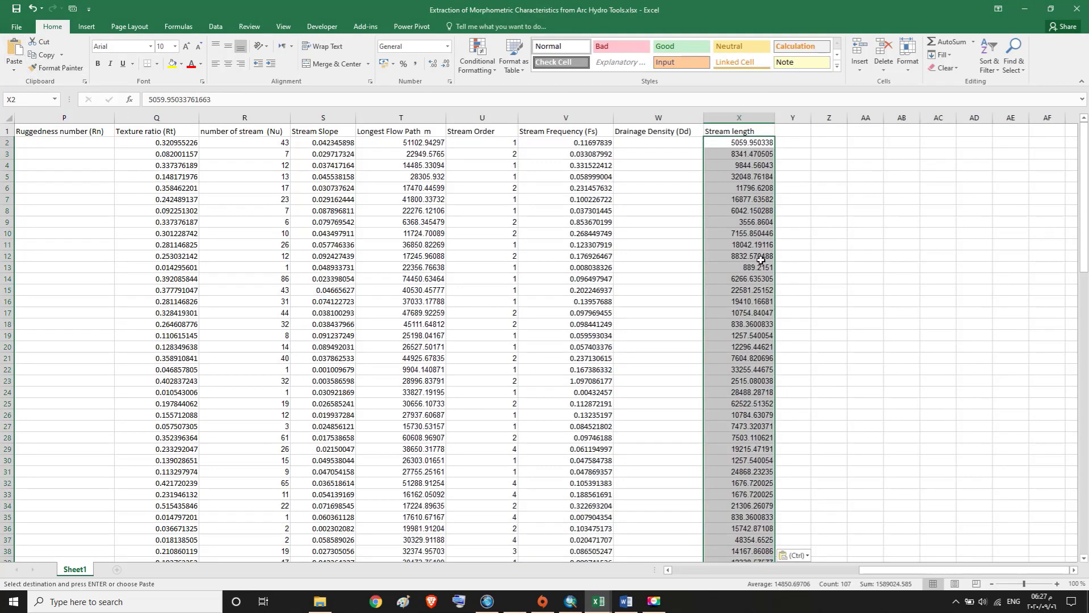
{"action": "left_click_drag", "start_coordinate": [1087, 199], "coordinate": [1086, 467]}
{"action": "scroll", "coordinate": [1085, 559], "scroll_direction": "down", "scroll_amount": 1}
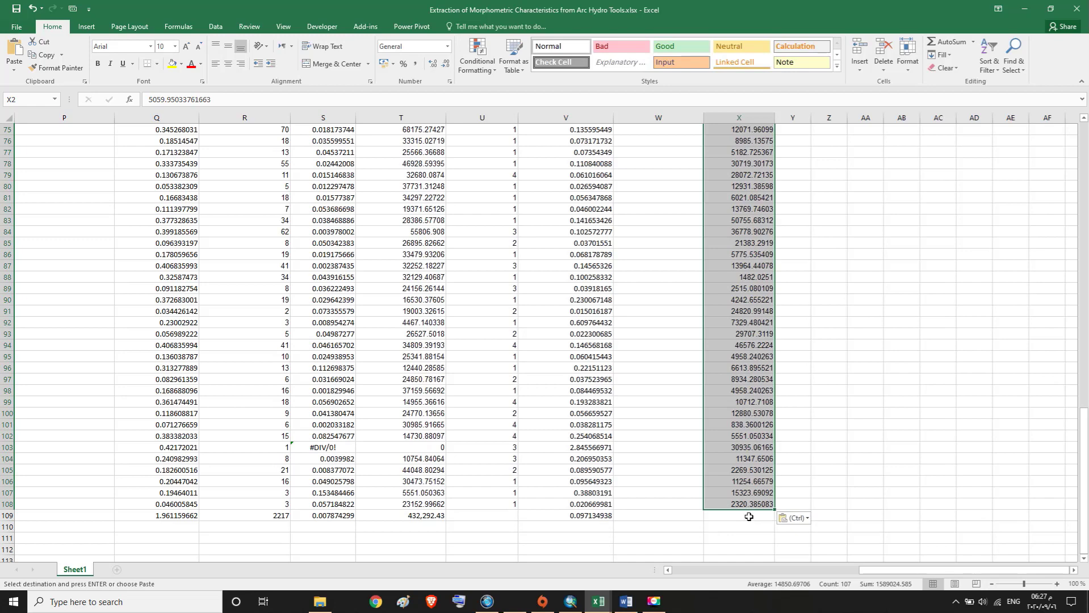
Step: Total the stream lengths in X109 with =SUM(X2:X108)
{"action": "left_click", "coordinate": [749, 517]}
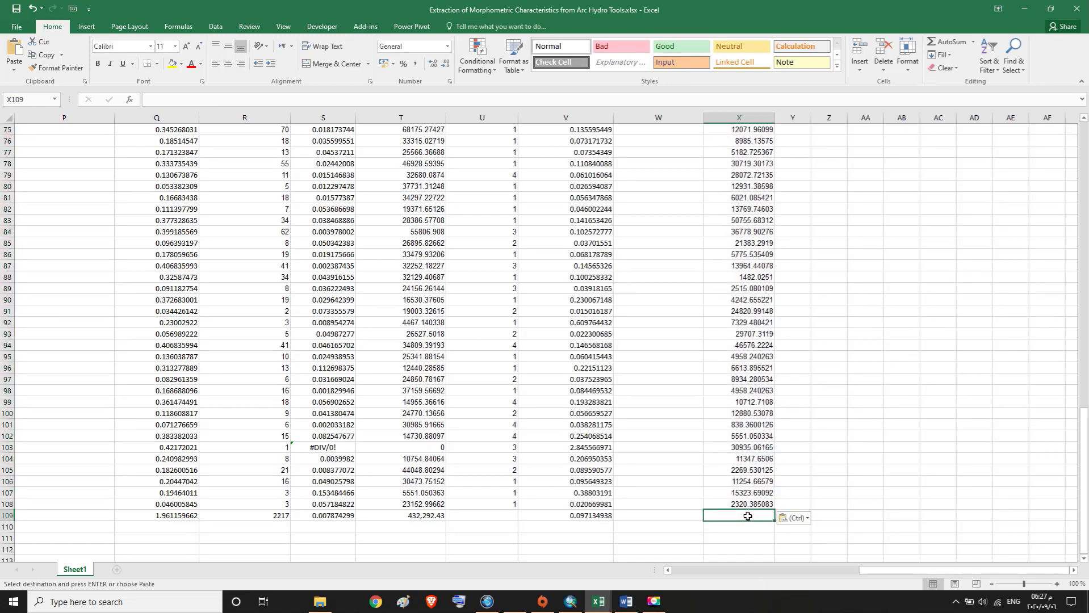
{"action": "type", "text": "="}
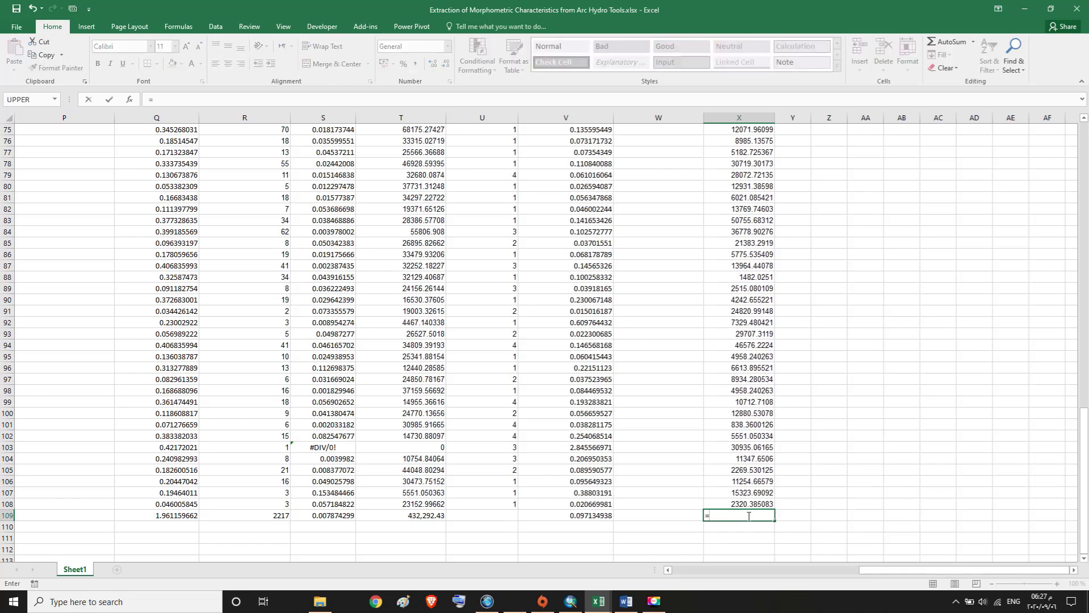
{"action": "type", "text": "SUM("}
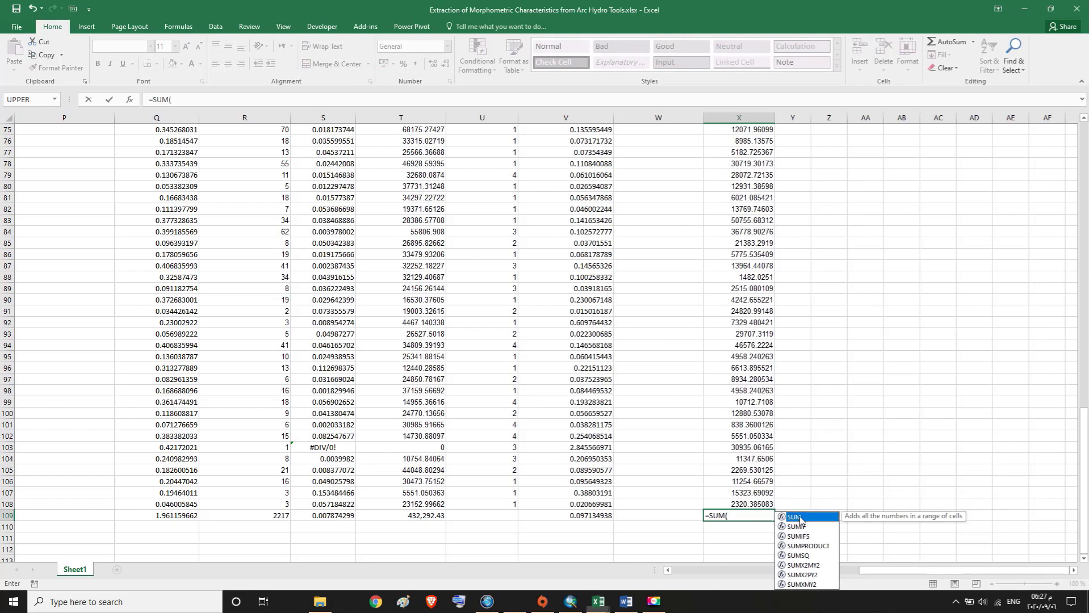
{"action": "double_click", "coordinate": [801, 518]}
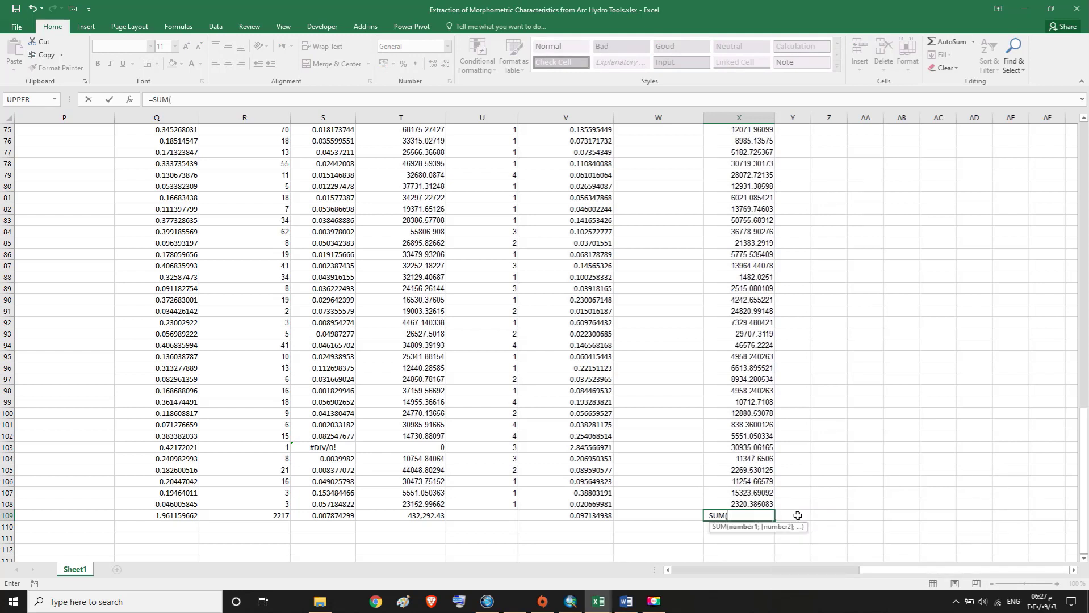
{"action": "left_click_drag", "start_coordinate": [1083, 461], "coordinate": [1083, 173]}
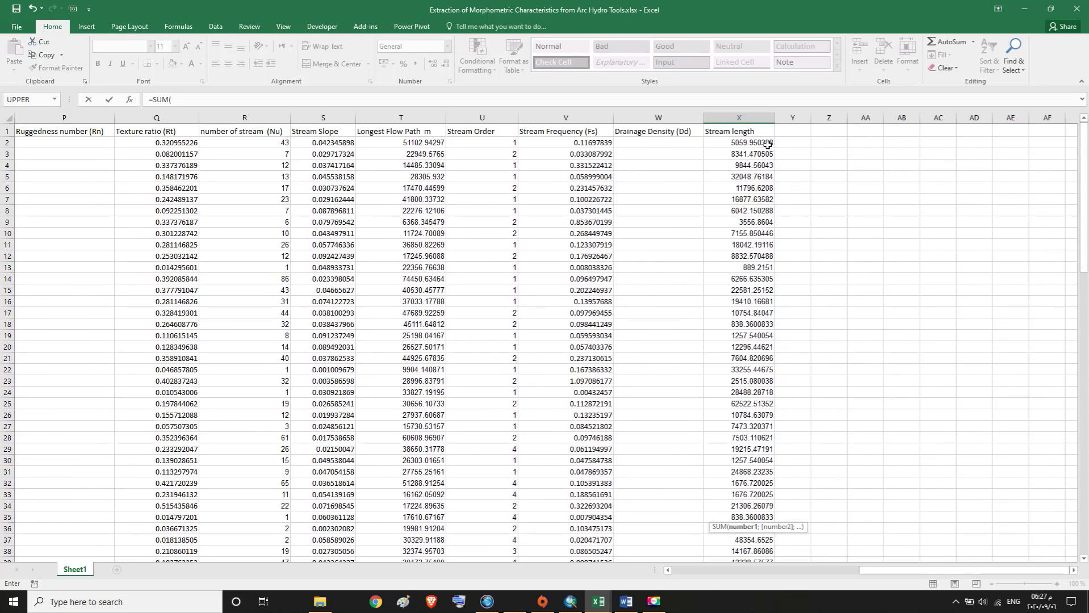
{"action": "left_click_drag", "start_coordinate": [767, 145], "coordinate": [763, 527]}
{"action": "key", "text": "Return"}
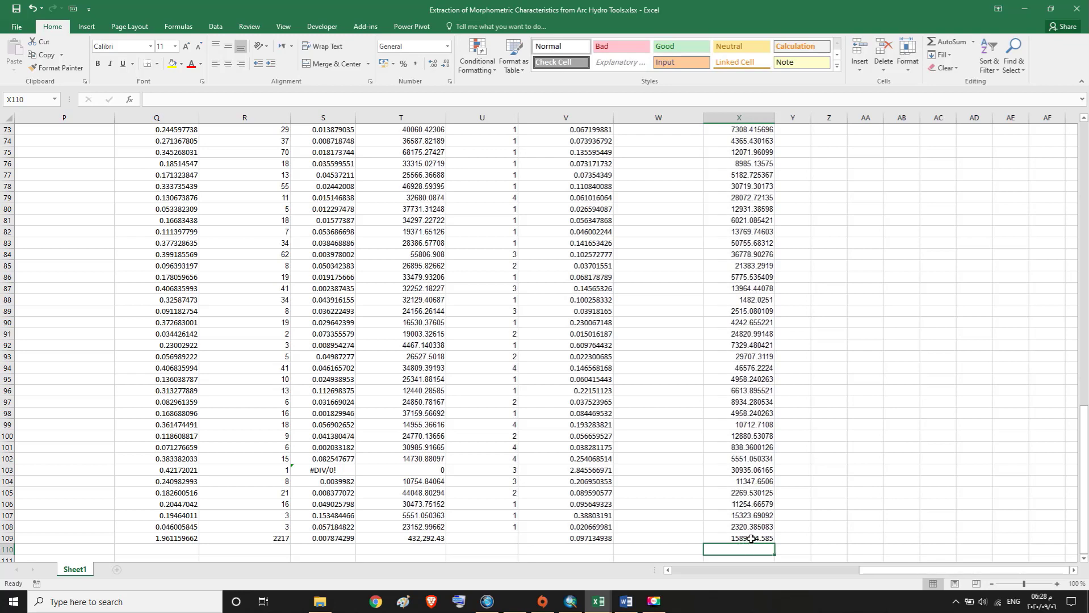
{"action": "left_click", "coordinate": [751, 539]}
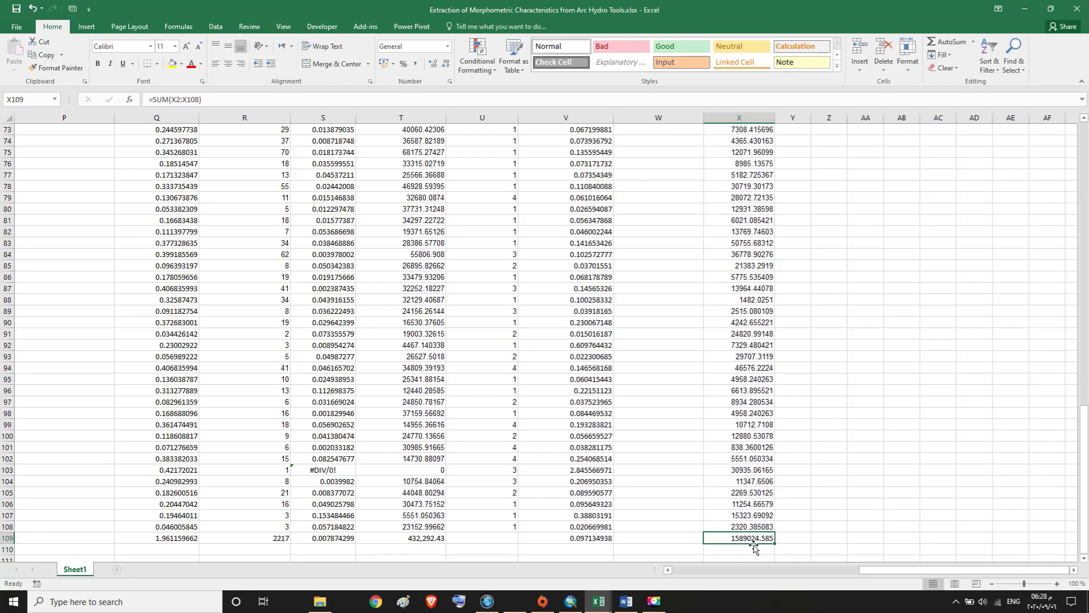
Step: Append the unit 'm' to the Stream length header in X1
{"action": "left_click_drag", "start_coordinate": [1084, 455], "coordinate": [1083, 145]}
{"action": "left_click", "coordinate": [766, 131]}
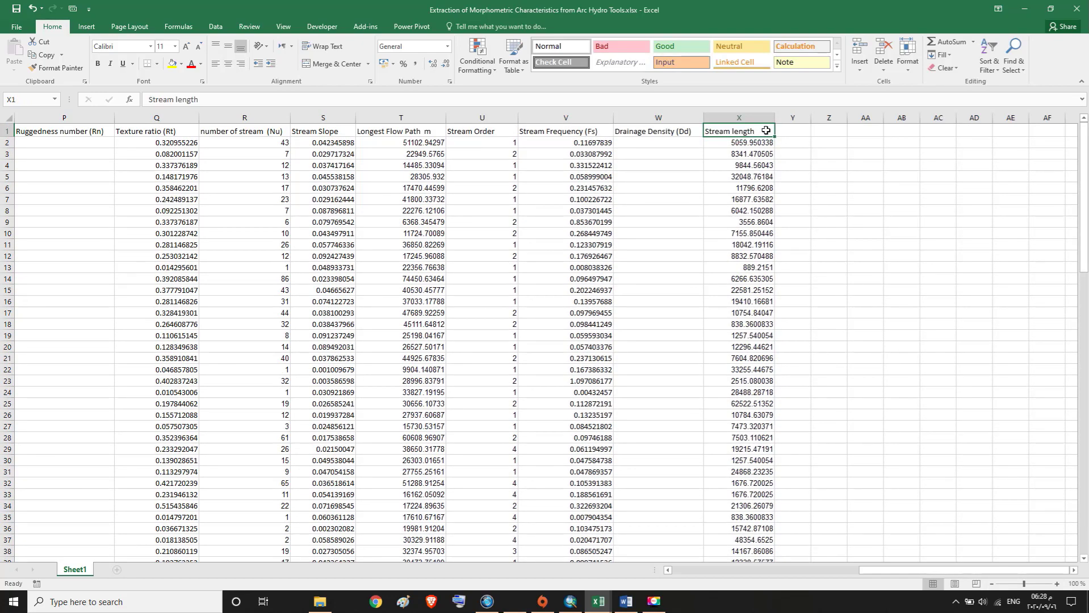
{"action": "double_click", "coordinate": [767, 130]}
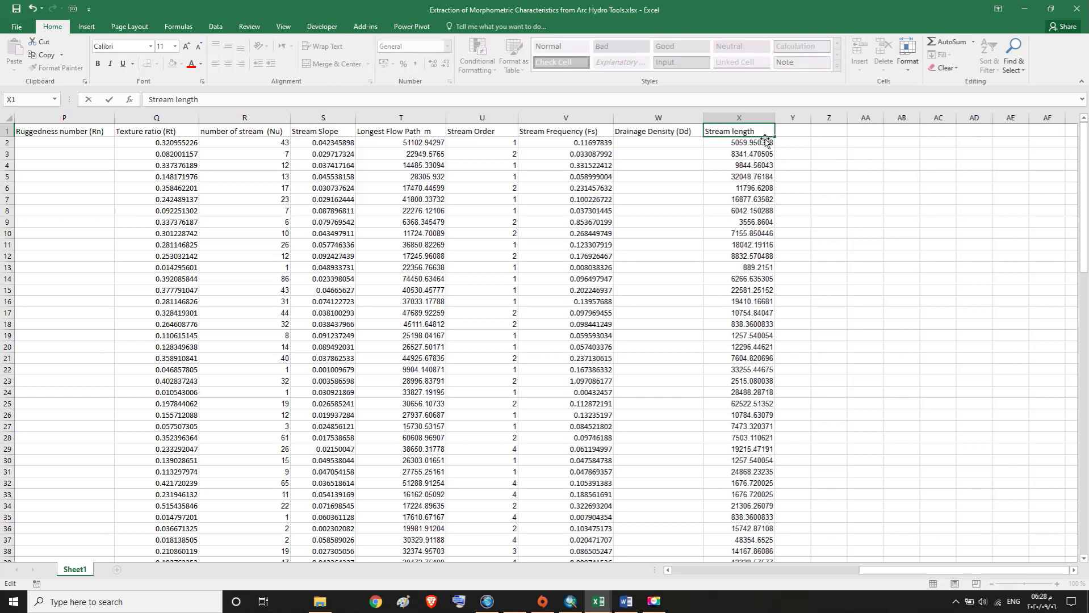
{"action": "type", "text": "m"}
Step: Review the Drainage Density heading, the Dd = Lu / A equation and its Lu and A definitions in Word
{"action": "left_click", "coordinate": [627, 600]}
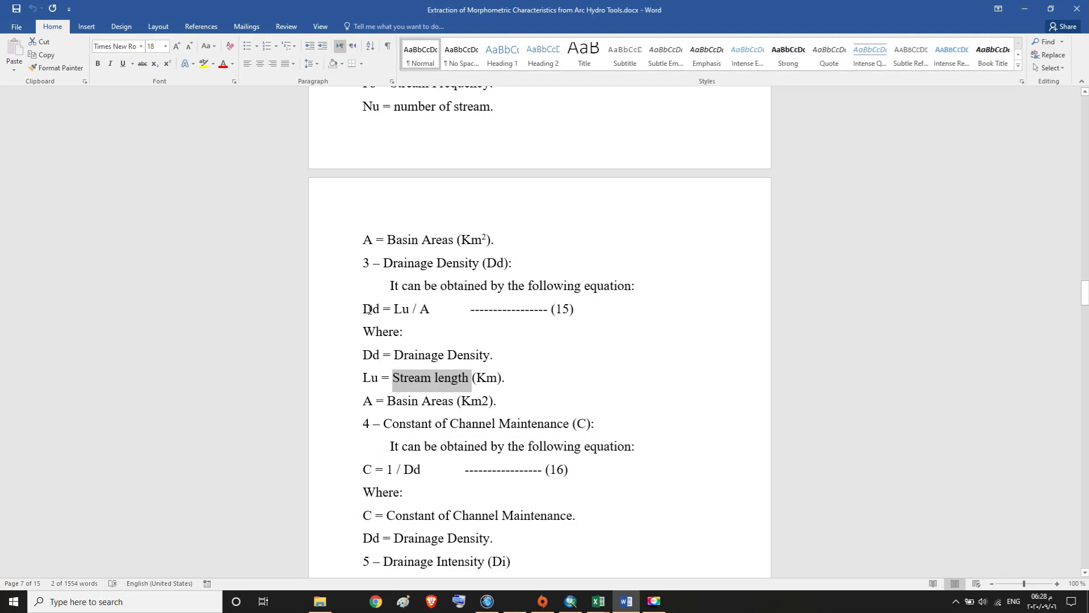
{"action": "left_click_drag", "start_coordinate": [386, 265], "coordinate": [510, 260]}
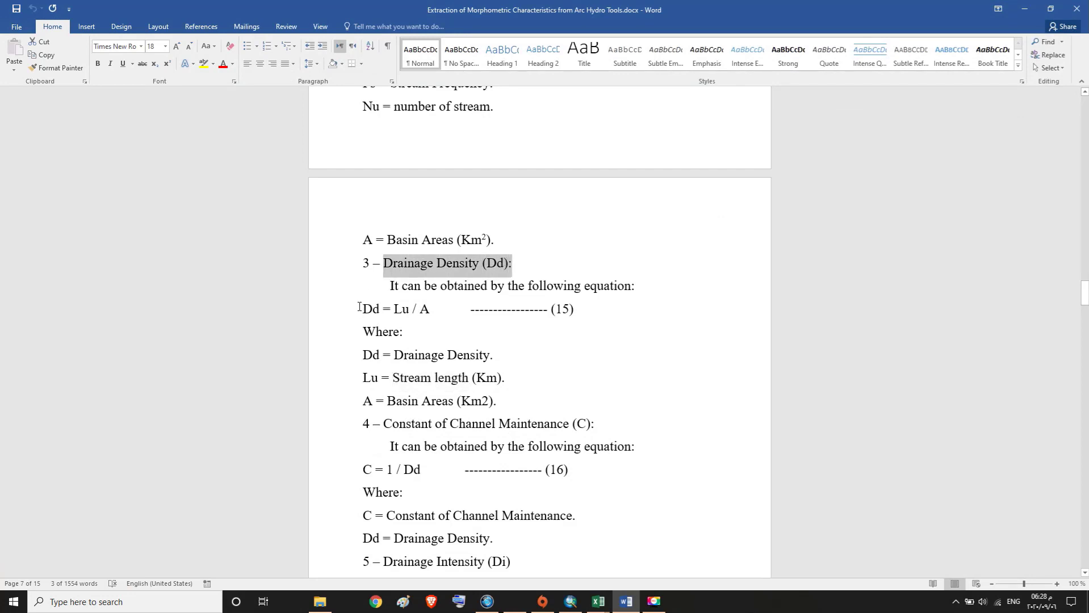
{"action": "left_click_drag", "start_coordinate": [359, 307], "coordinate": [438, 309]}
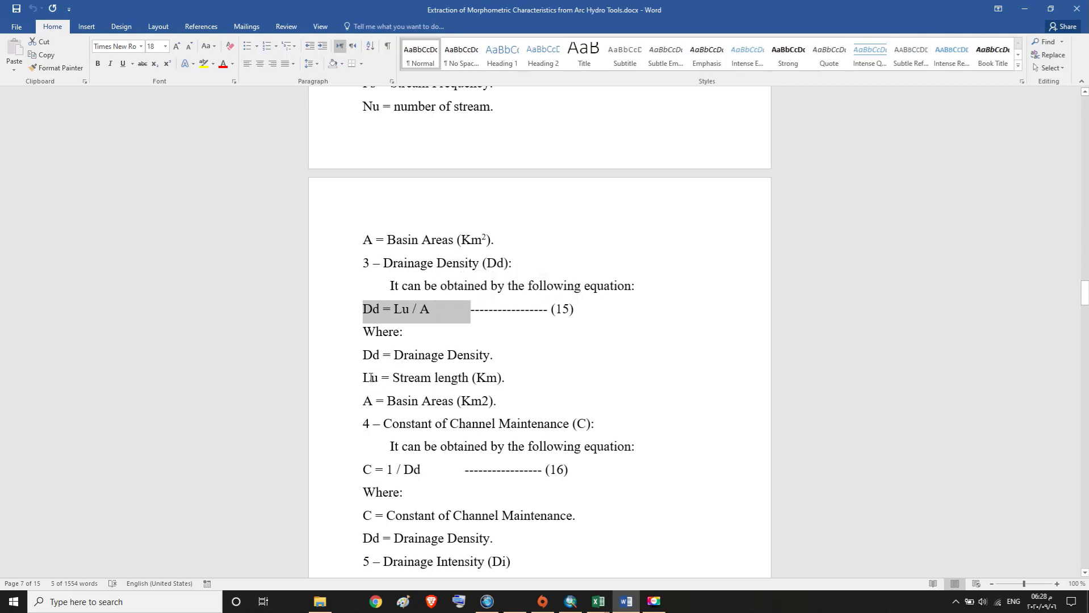
{"action": "left_click_drag", "start_coordinate": [361, 377], "coordinate": [510, 384]}
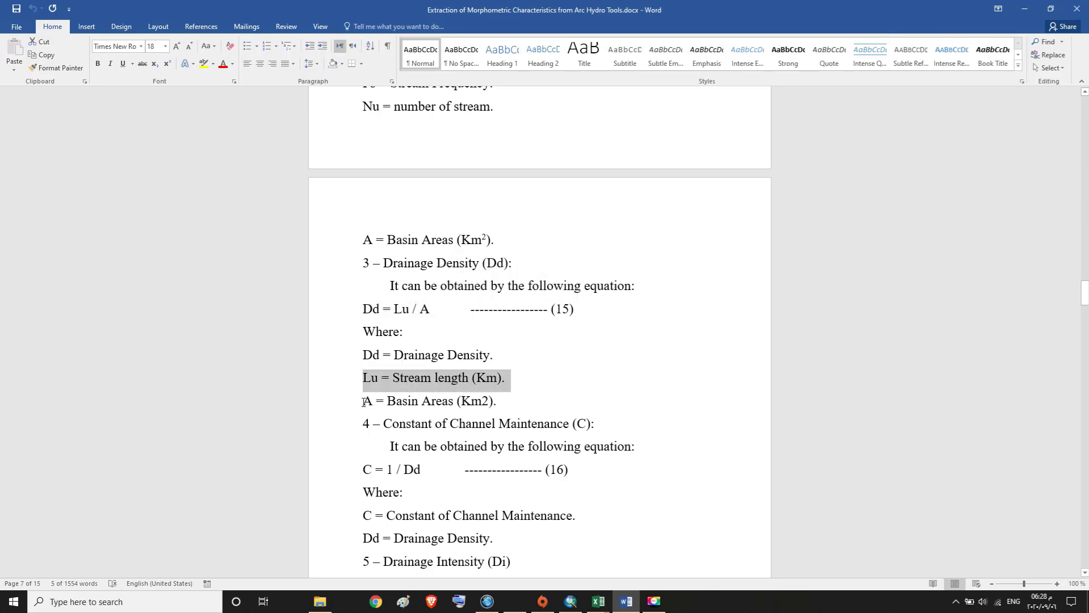
{"action": "left_click_drag", "start_coordinate": [363, 401], "coordinate": [505, 401]}
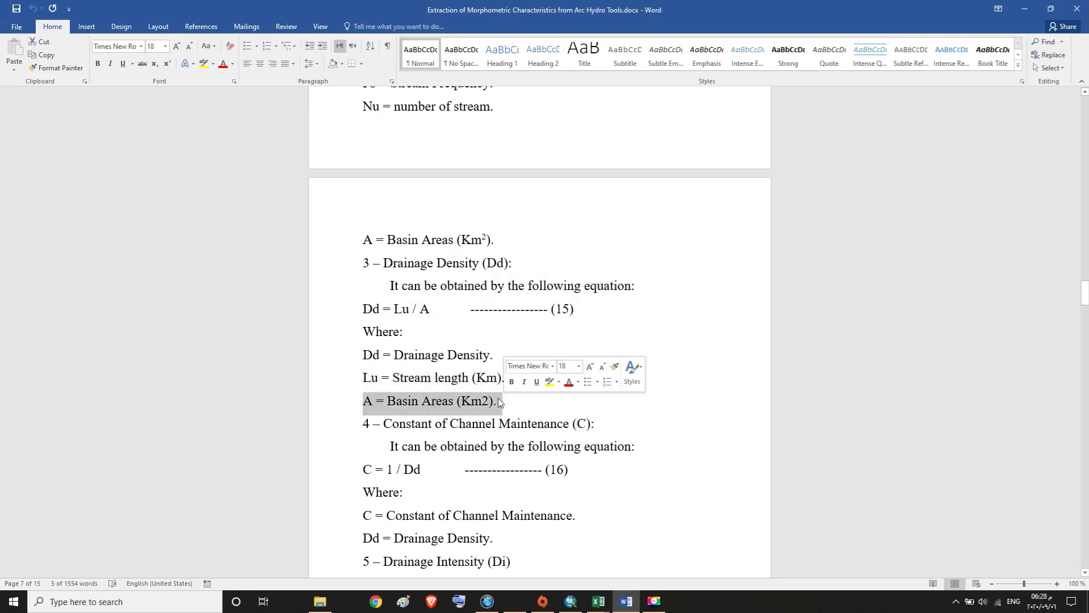
{"action": "left_click", "coordinate": [452, 382]}
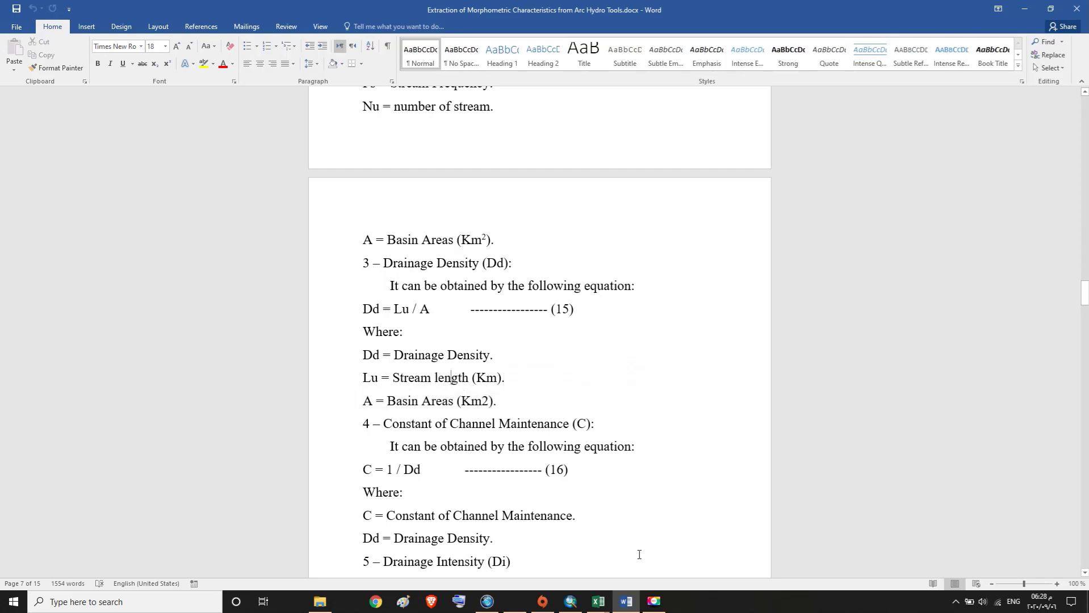
{"action": "left_click", "coordinate": [598, 601]}
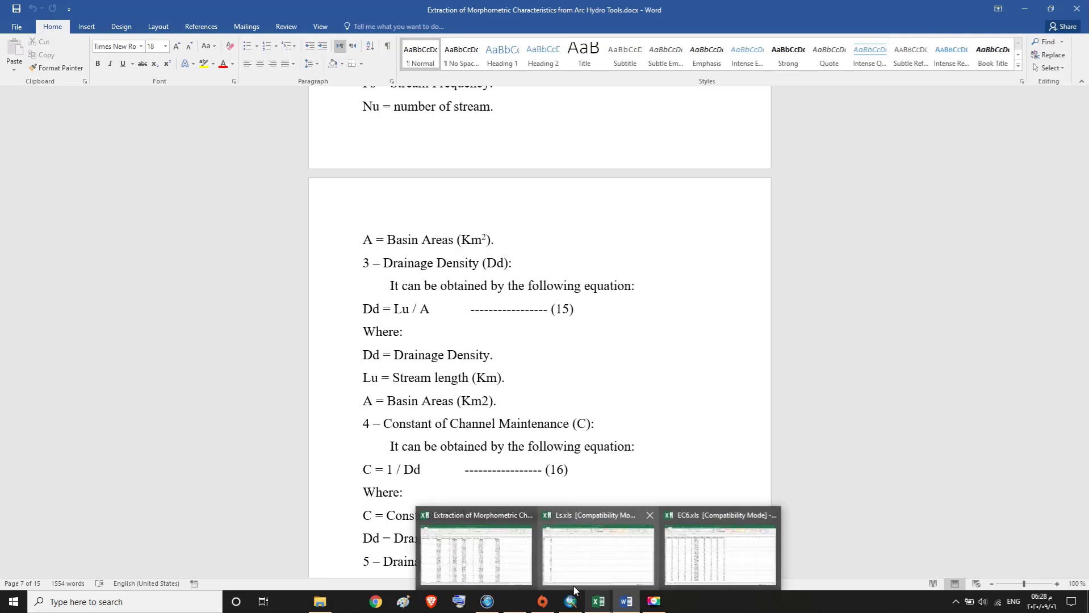
Step: Enter =(X2/1000)/(B2/1000000) in W2 for the first basin's drainage density, giving 0.013765229
{"action": "left_click", "coordinate": [497, 559]}
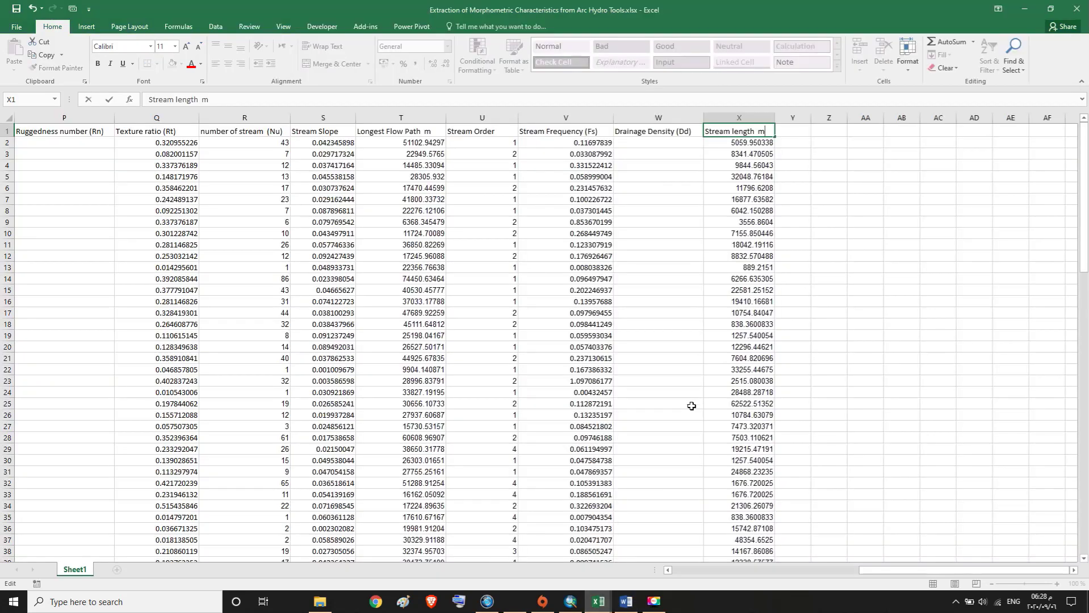
{"action": "left_click", "coordinate": [669, 144]}
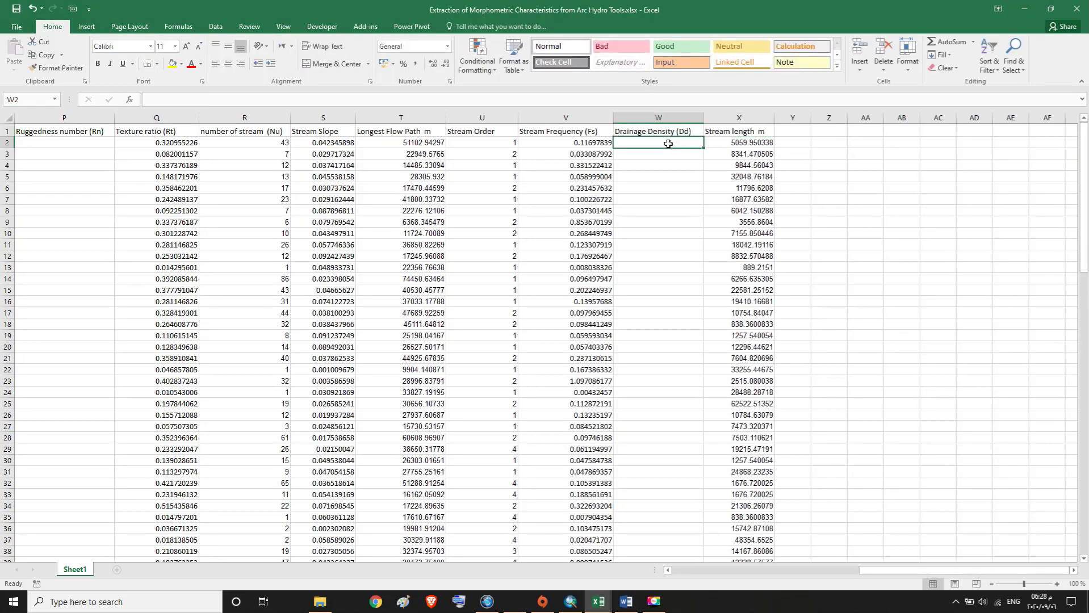
{"action": "type", "text": "="}
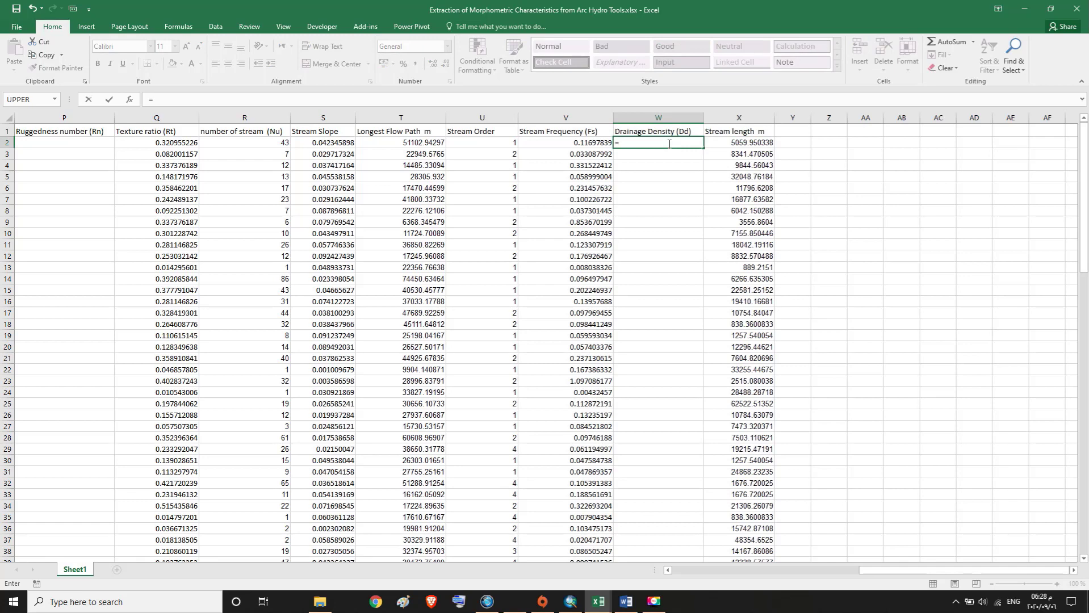
{"action": "type", "text": "("}
{"action": "left_click", "coordinate": [733, 143]}
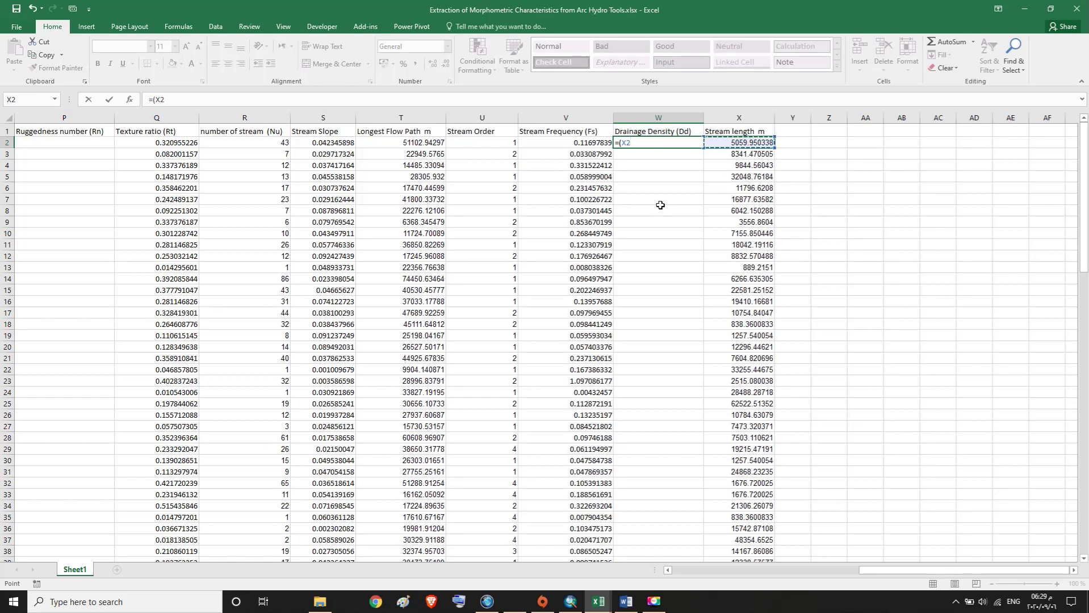
{"action": "type", "text": "/1000)/"}
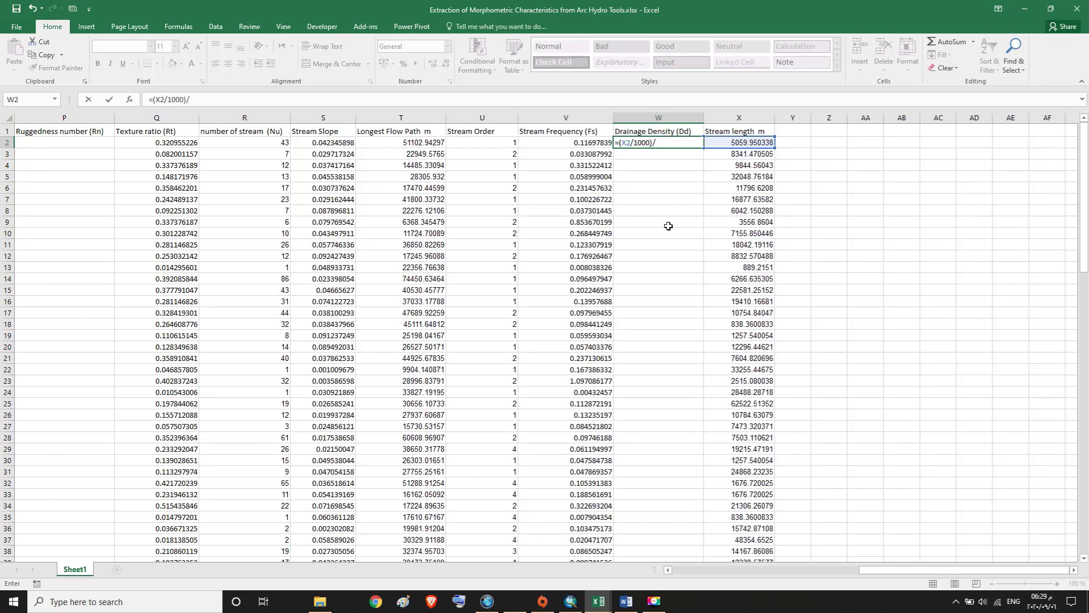
{"action": "type", "text": "("}
{"action": "left_click_drag", "start_coordinate": [885, 571], "coordinate": [687, 589]}
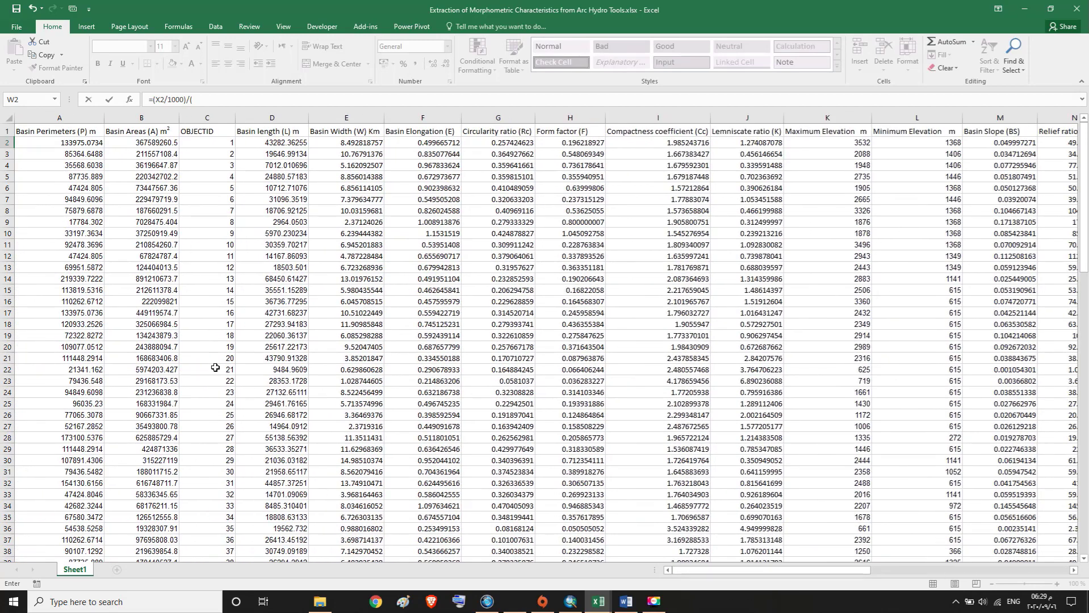
{"action": "left_click", "coordinate": [135, 143]}
{"action": "left_click_drag", "start_coordinate": [805, 570], "coordinate": [991, 588]}
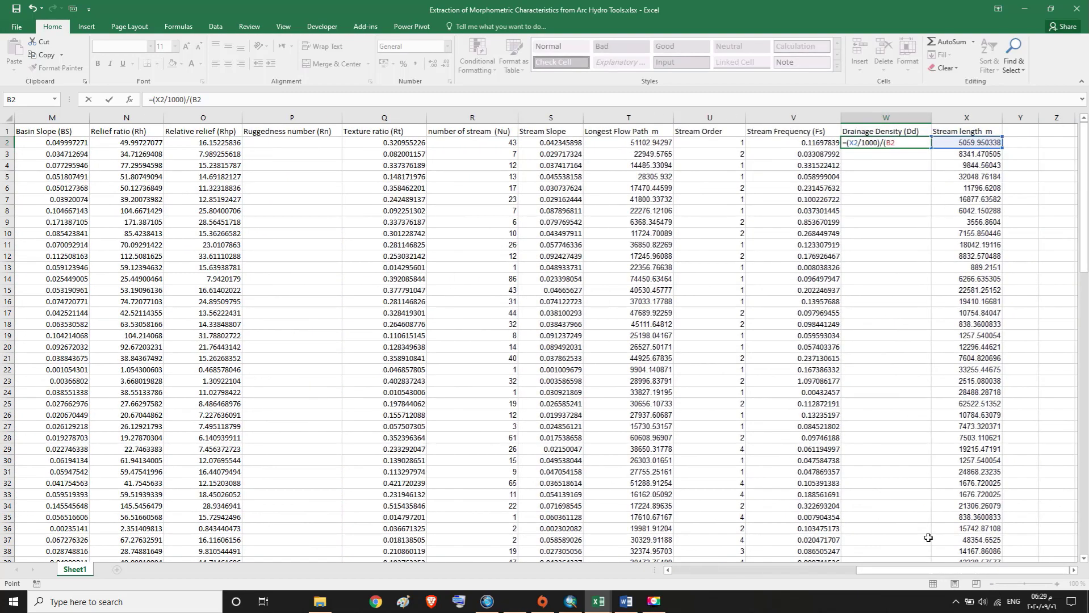
{"action": "type", "text": "/1000000"}
{"action": "key", "text": "Return"}
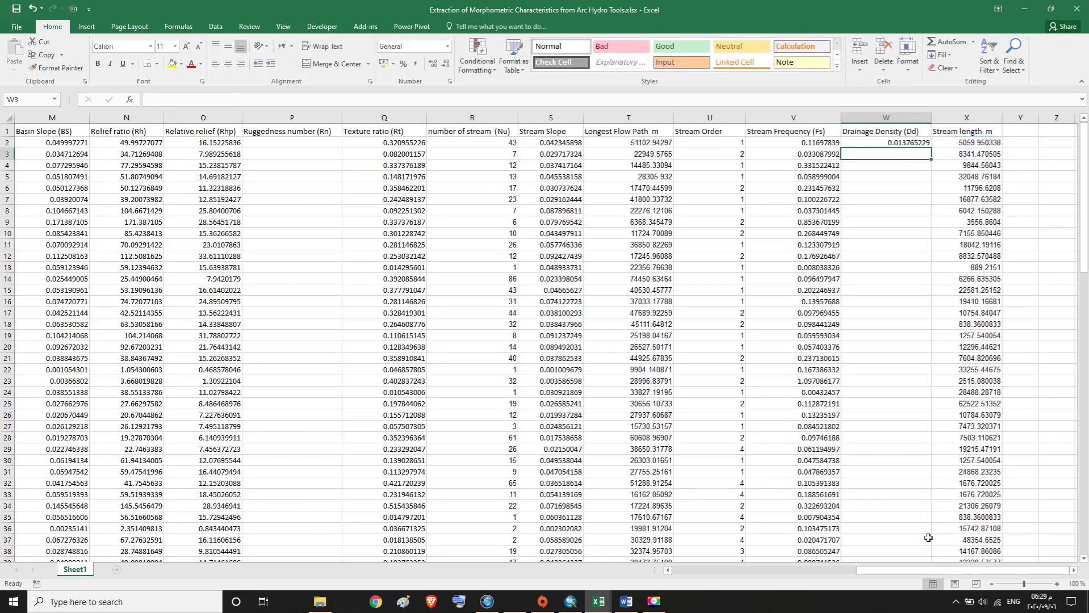
{"action": "left_click", "coordinate": [891, 144]}
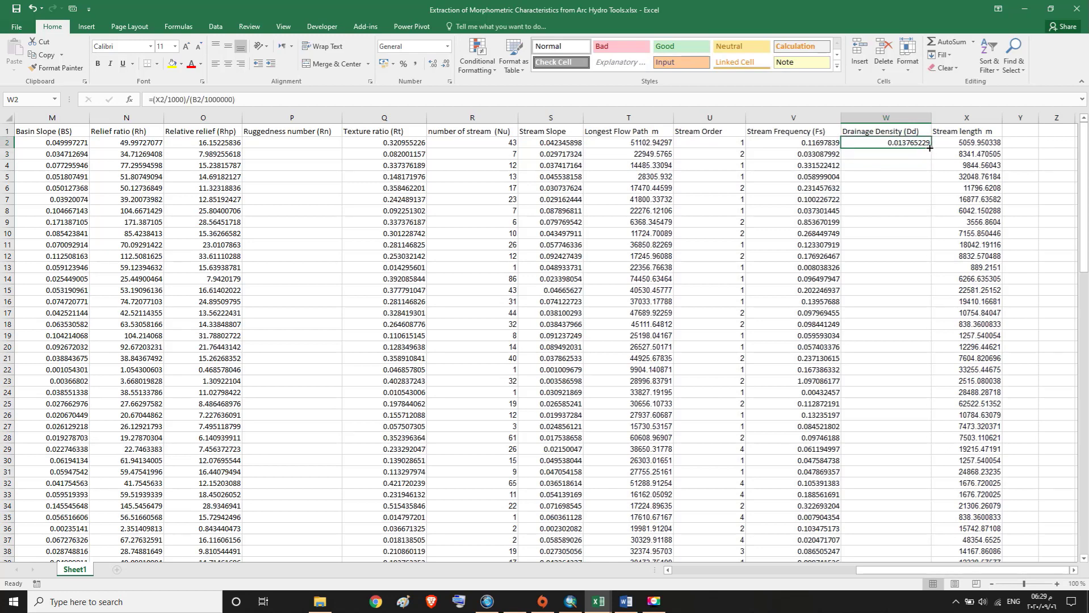
Step: Fill the W2 drainage density formula down column W through row 109
{"action": "double_click", "coordinate": [932, 148]}
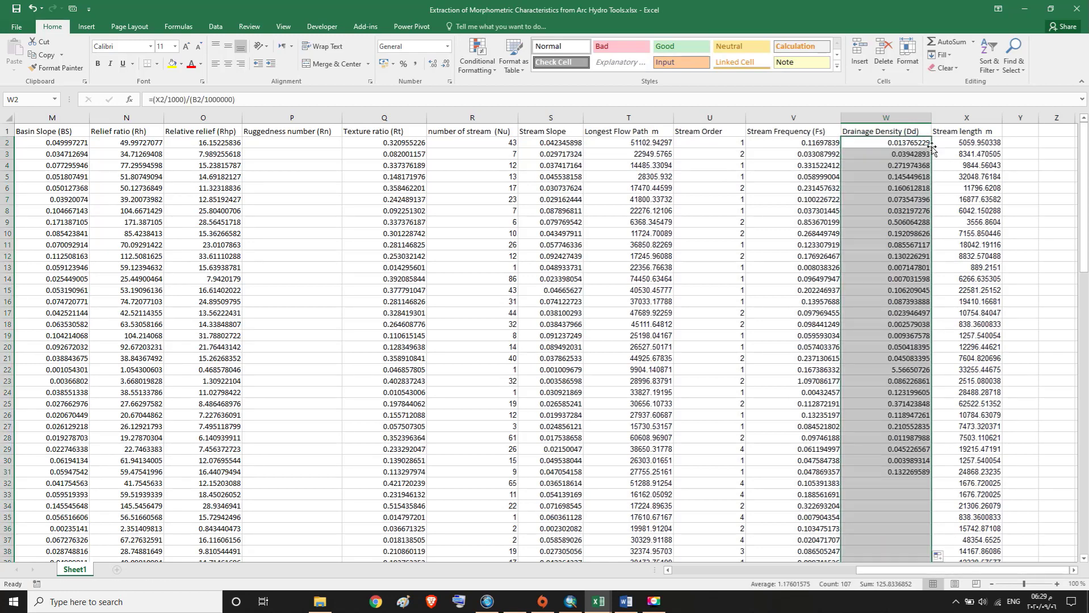
{"action": "left_click_drag", "start_coordinate": [1086, 191], "coordinate": [1086, 475]}
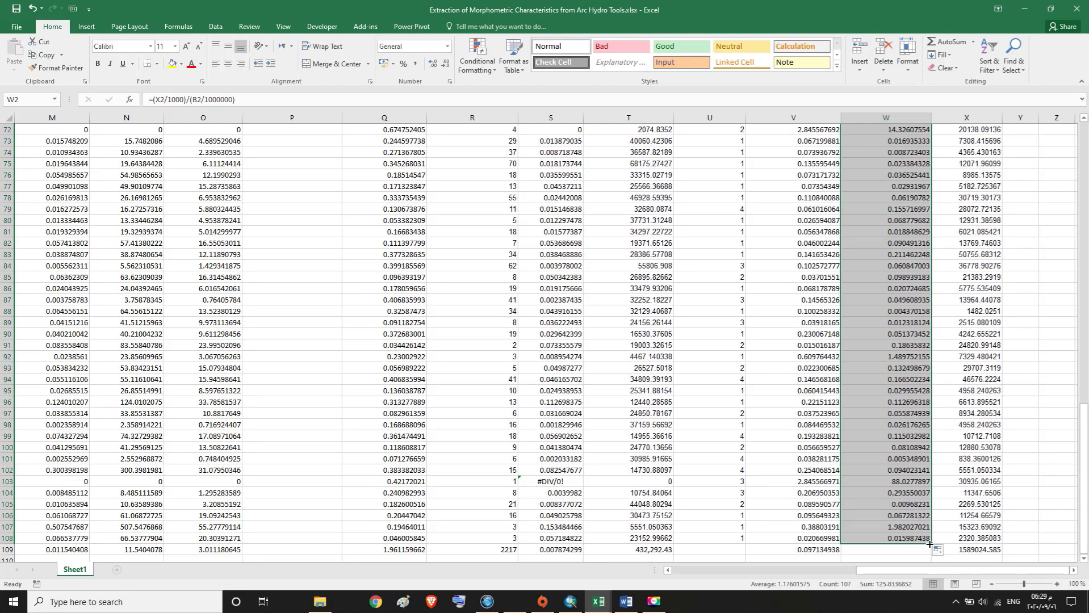
{"action": "left_click_drag", "start_coordinate": [930, 544], "coordinate": [931, 555]}
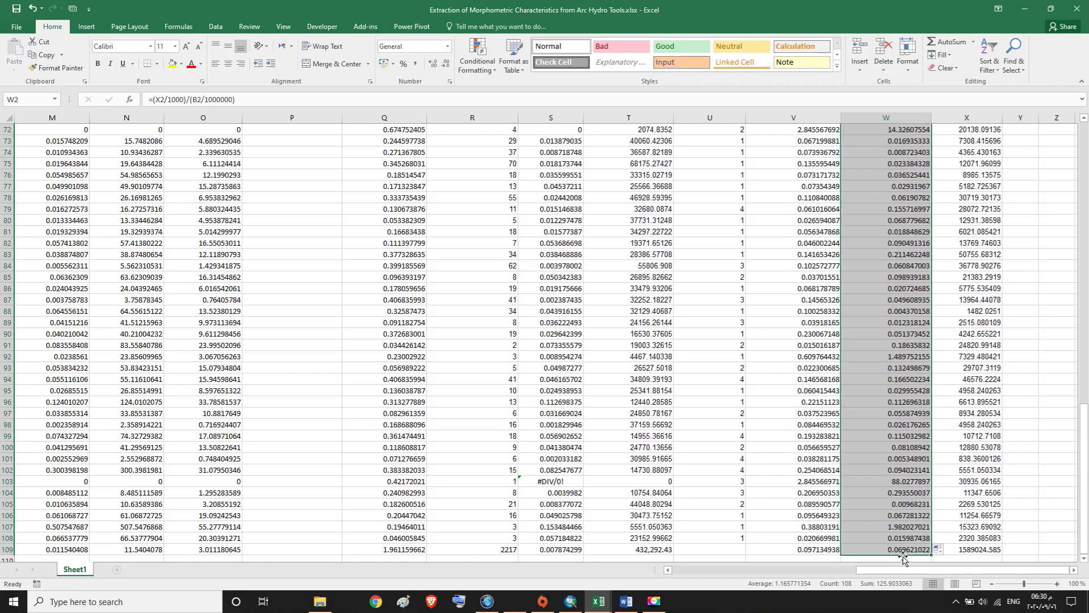
{"action": "left_click_drag", "start_coordinate": [1086, 453], "coordinate": [1086, 173]}
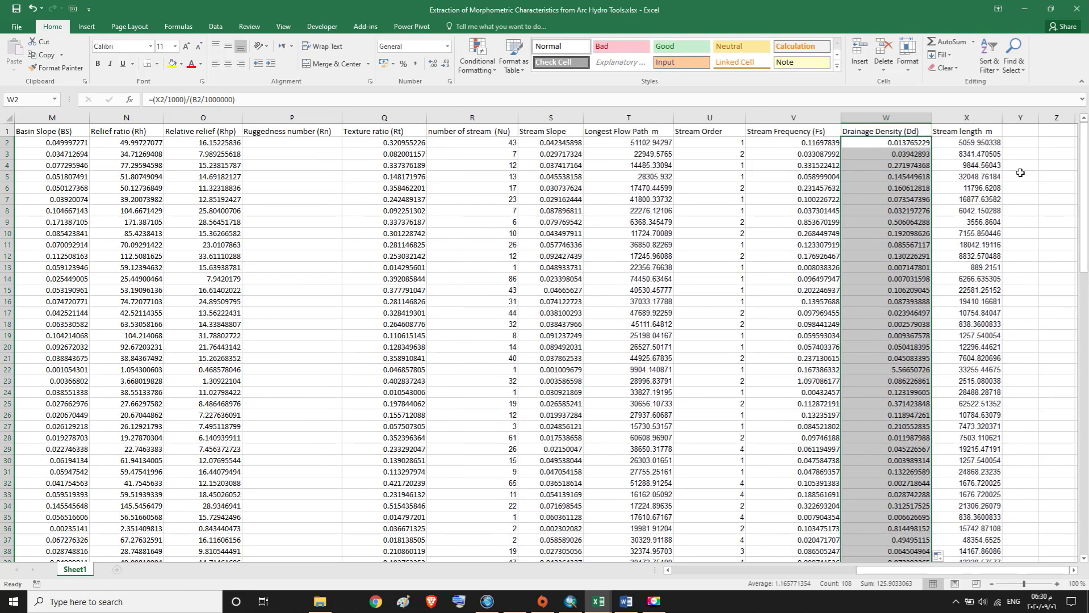
{"action": "left_click", "coordinate": [907, 133]}
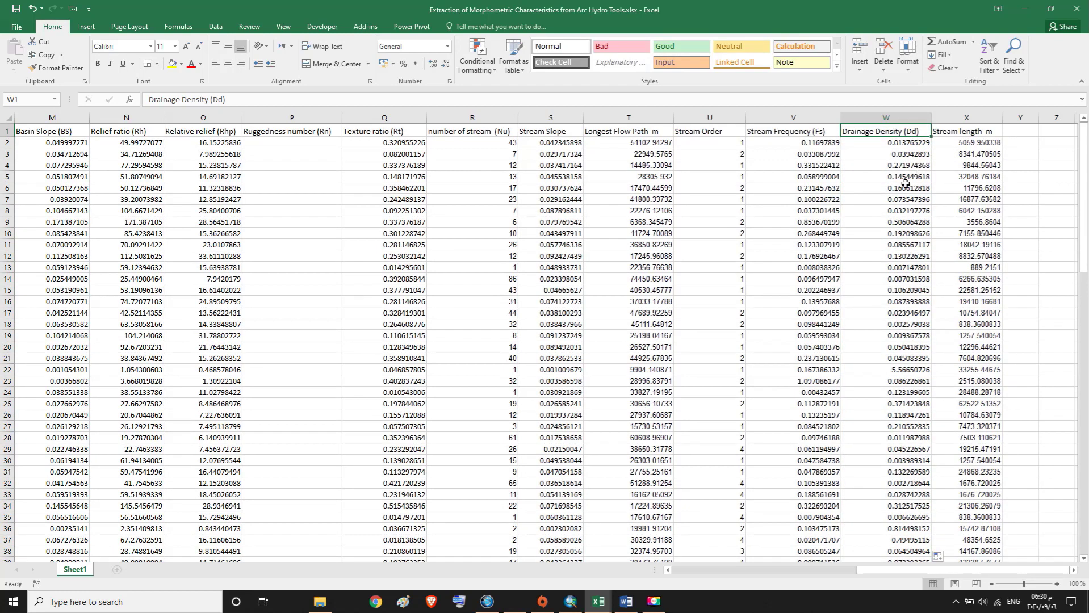
{"action": "left_click", "coordinate": [1073, 572]}
{"action": "left_click", "coordinate": [1073, 572]}
{"action": "left_click", "coordinate": [1072, 572]}
{"action": "left_click", "coordinate": [1073, 571]}
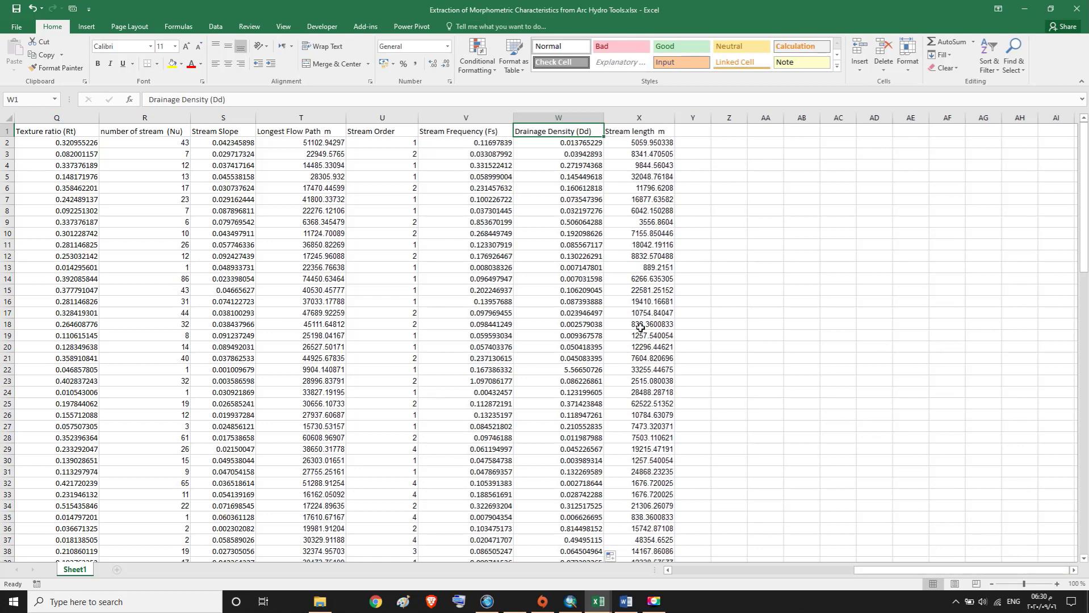
Step: Change the X1 header to 'Stream length (Lu) m' and widen column X to fit it
{"action": "double_click", "coordinate": [659, 132]}
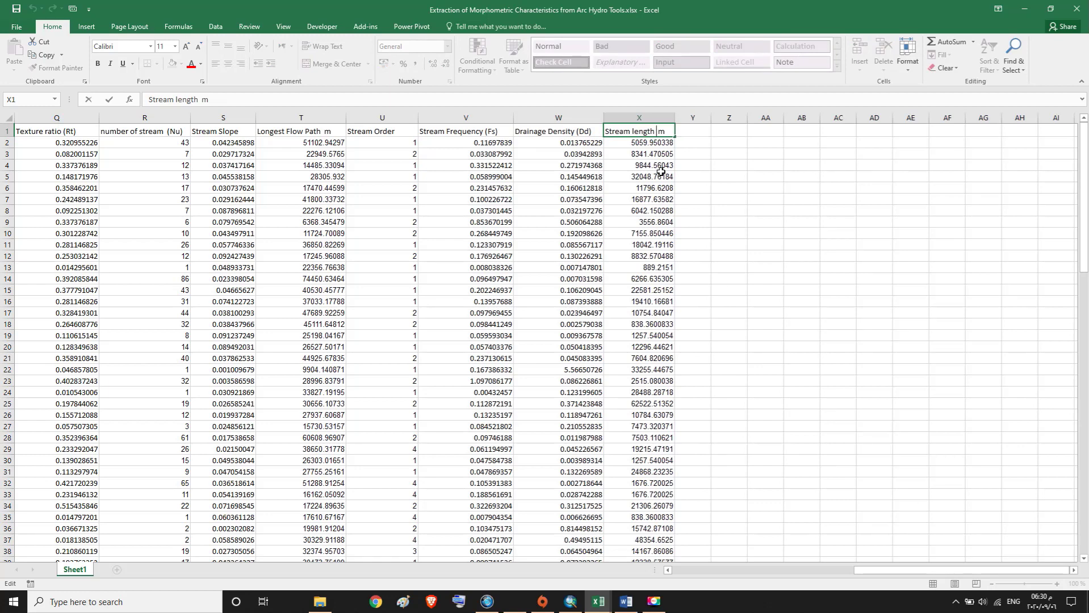
{"action": "type", "text": "(Lu)"}
{"action": "key", "text": "Return"}
{"action": "left_click_drag", "start_coordinate": [675, 118], "coordinate": [685, 118]}
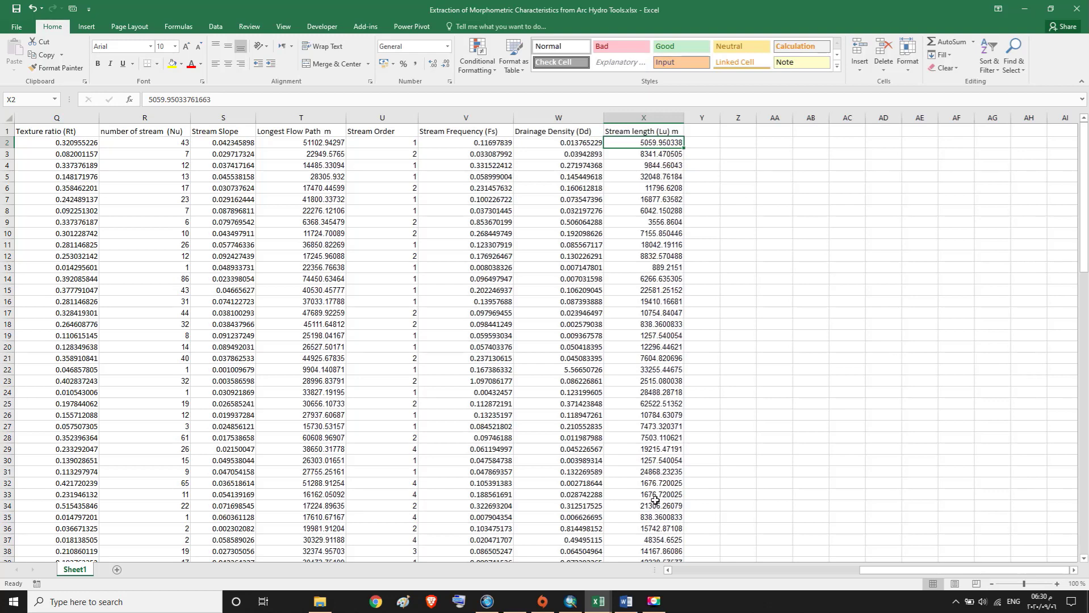
Step: Check the Drainage Density (Dd) heading in the Word report, then return to the Excel workbook
{"action": "left_click", "coordinate": [627, 603]}
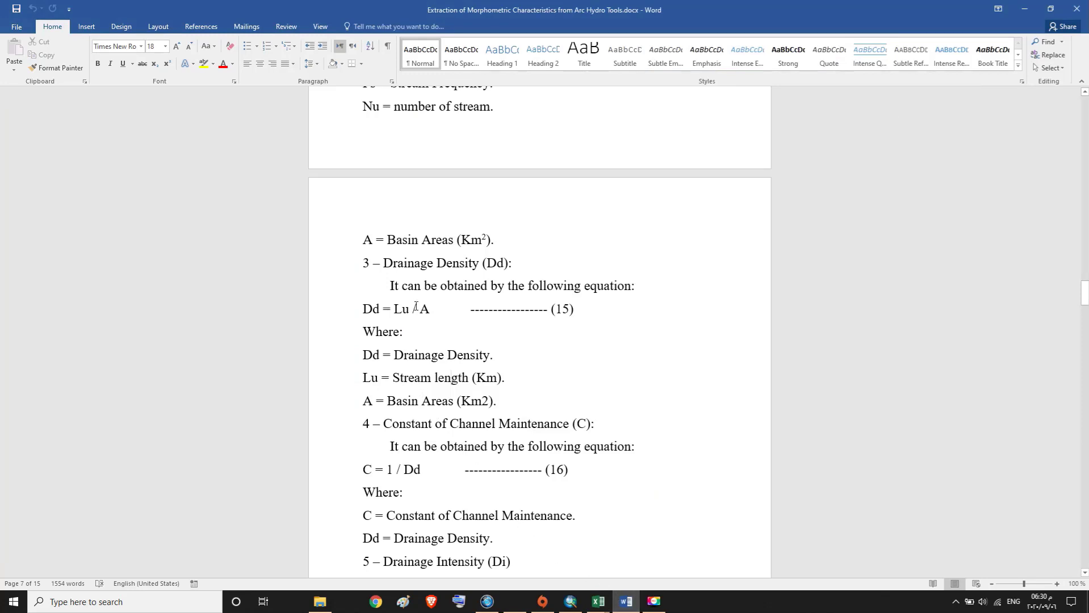
{"action": "left_click_drag", "start_coordinate": [385, 264], "coordinate": [508, 267]}
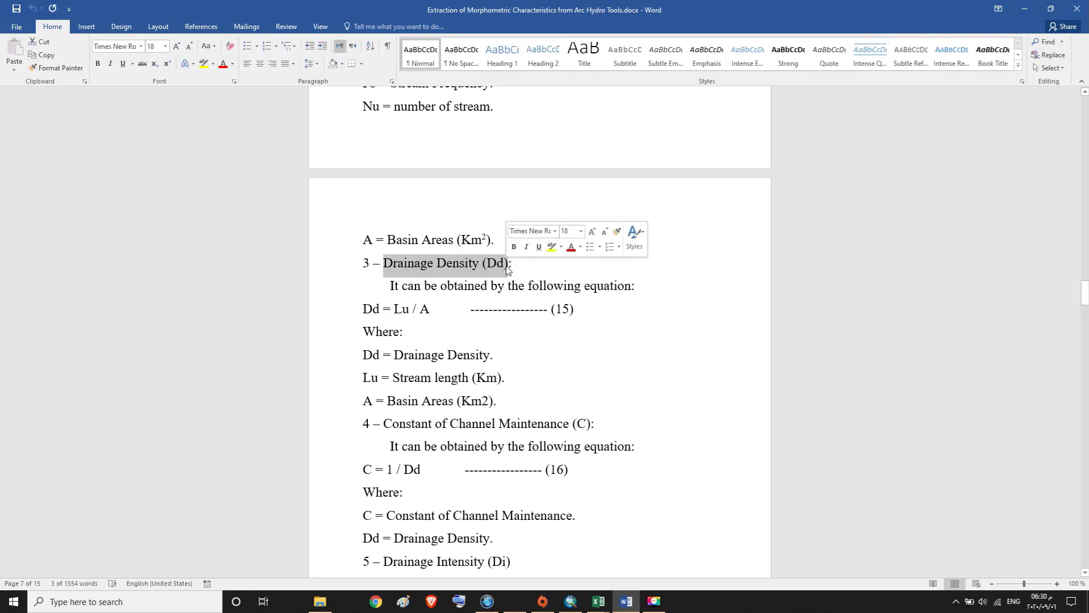
{"action": "mouse_move", "coordinate": [598, 602]}
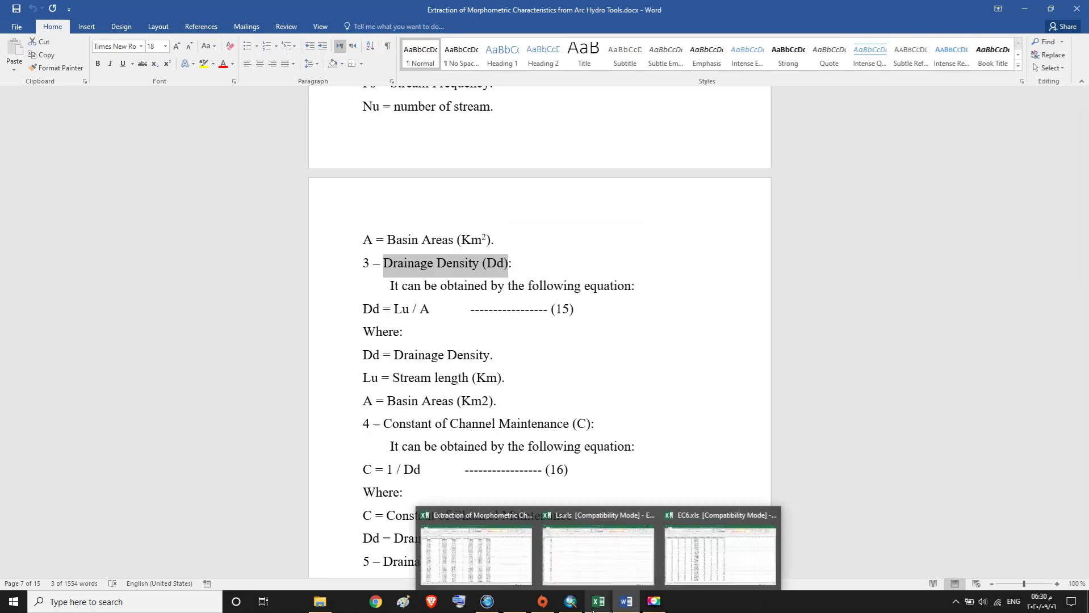
{"action": "left_click", "coordinate": [498, 566]}
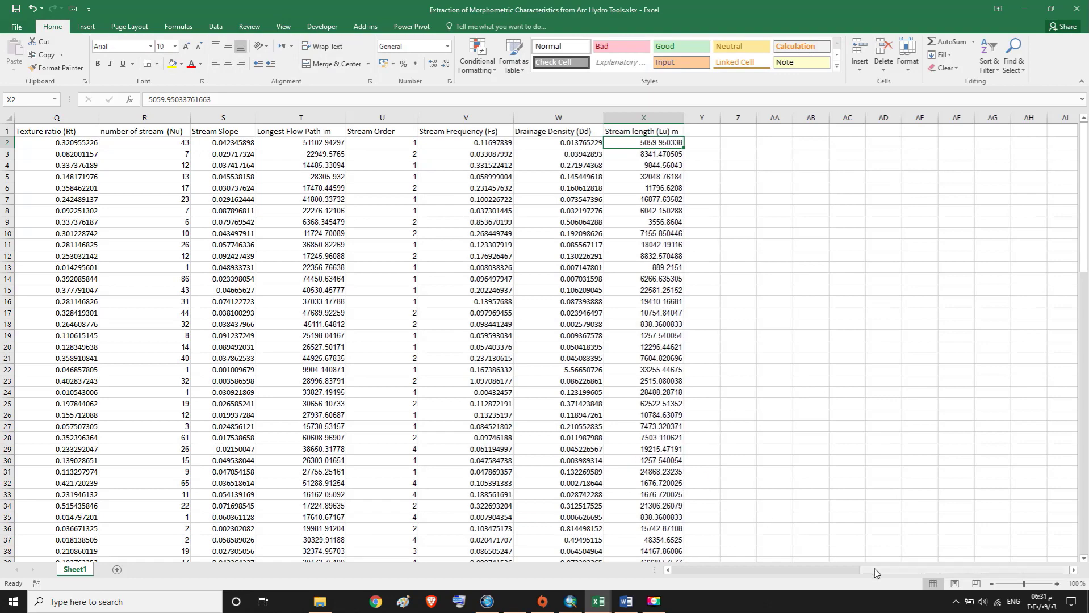
Step: Scroll left to the empty Ruggedness number (Rn) column and select its header cell P1
{"action": "left_click_drag", "start_coordinate": [874, 573], "coordinate": [772, 572]}
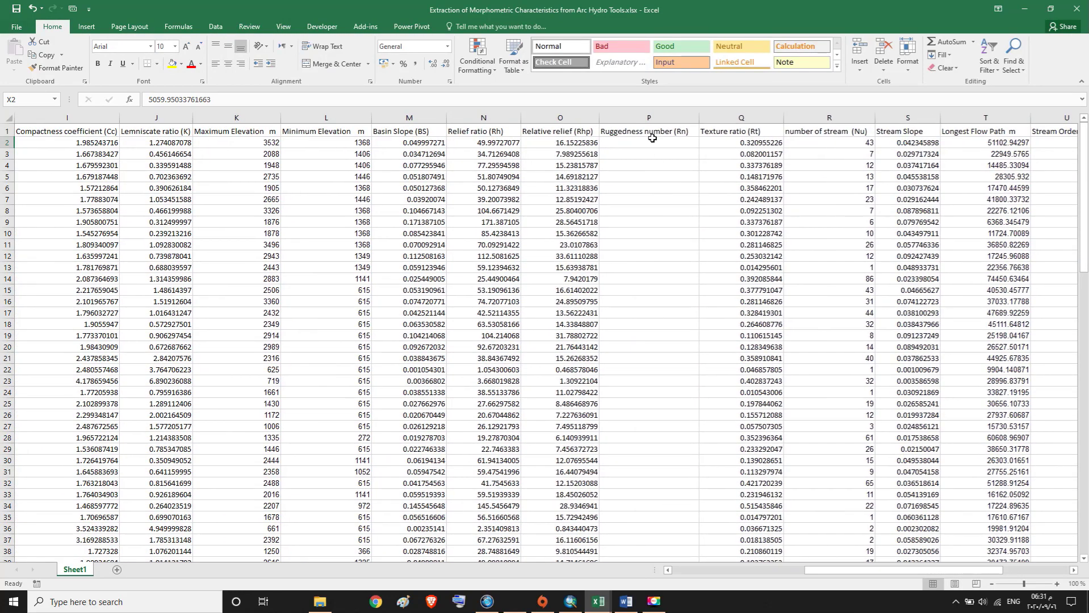
{"action": "left_click", "coordinate": [651, 130]}
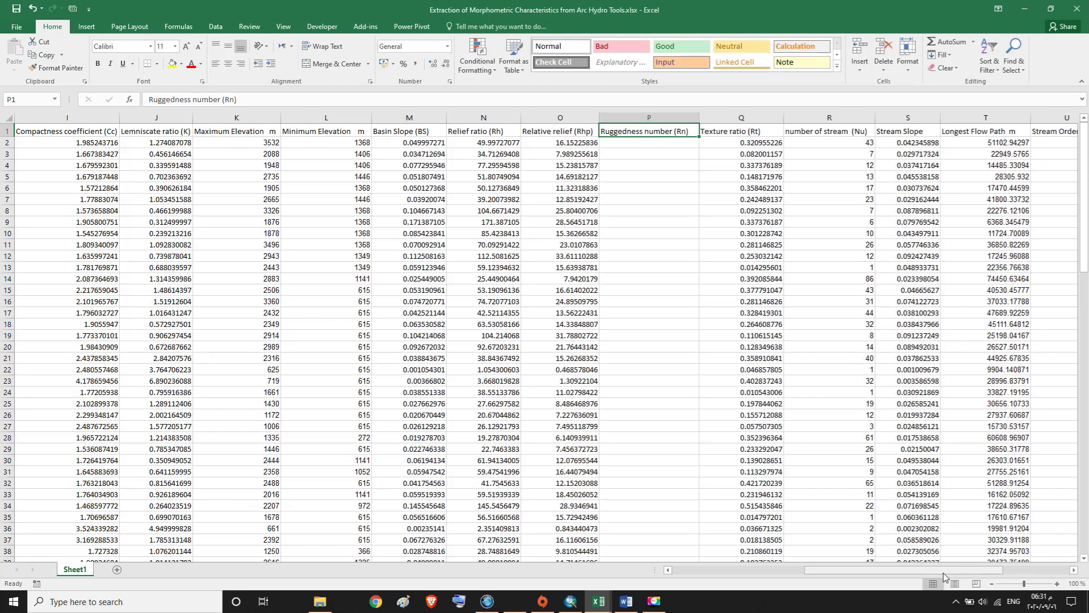
{"action": "mouse_move", "coordinate": [624, 607]}
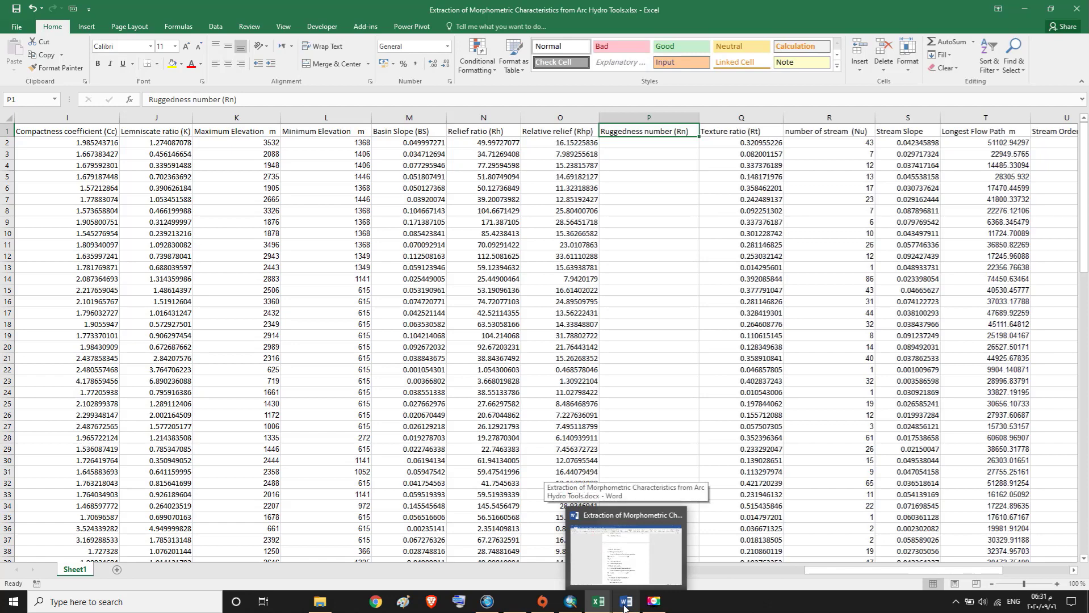
{"action": "left_click", "coordinate": [624, 603]}
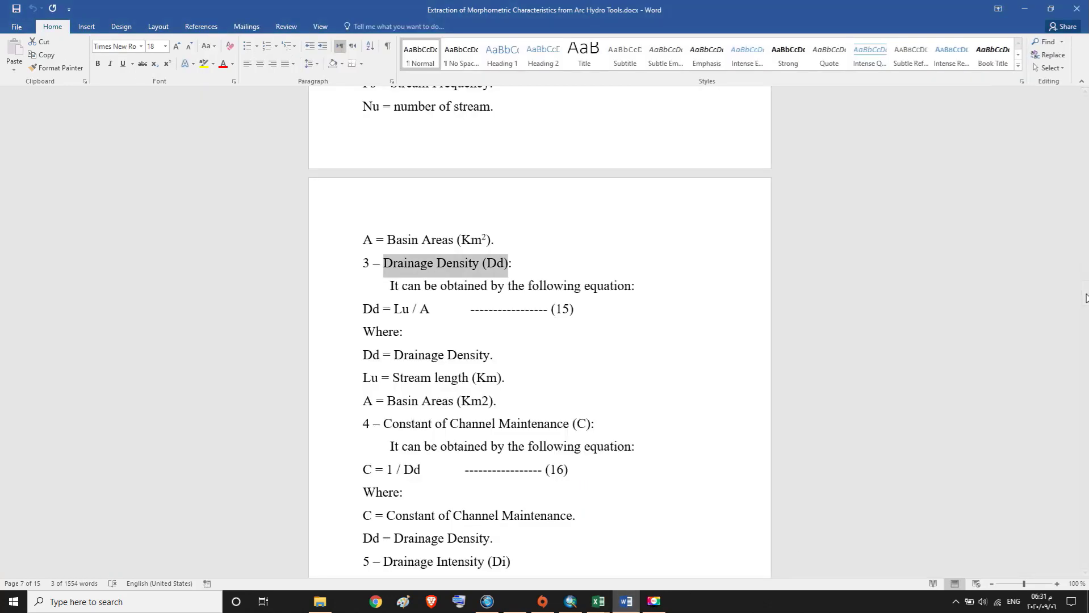
Step: Scroll Word to the Ruggedness number section and review Rn = Dd * (H / 1000) and its definitions
{"action": "left_click_drag", "start_coordinate": [1085, 298], "coordinate": [1085, 216]}
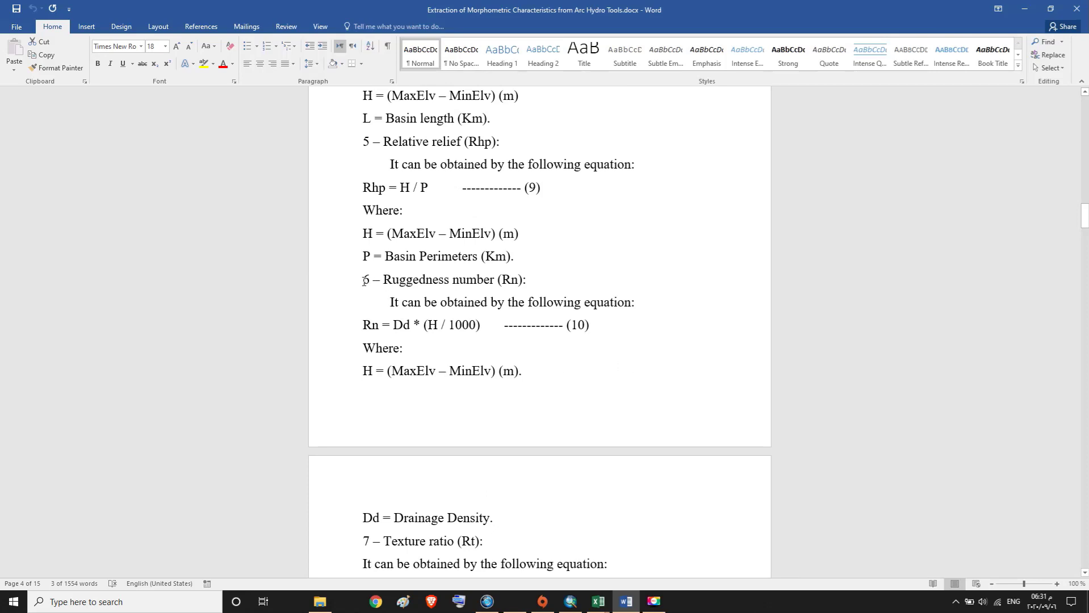
{"action": "left_click_drag", "start_coordinate": [364, 278], "coordinate": [530, 276]}
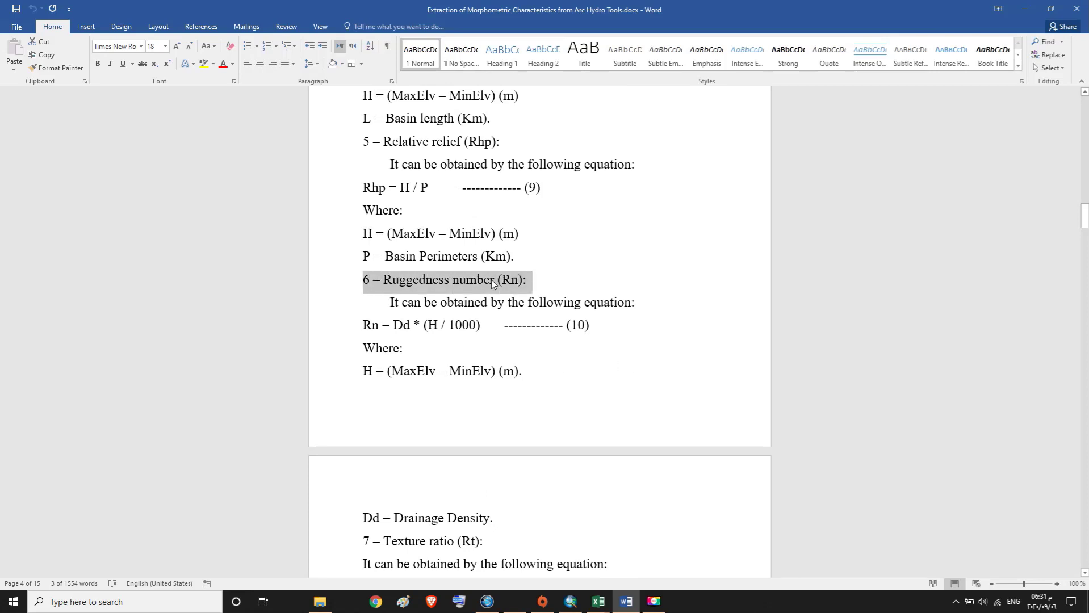
{"action": "left_click", "coordinate": [419, 279]}
{"action": "left_click_drag", "start_coordinate": [388, 280], "coordinate": [524, 277]}
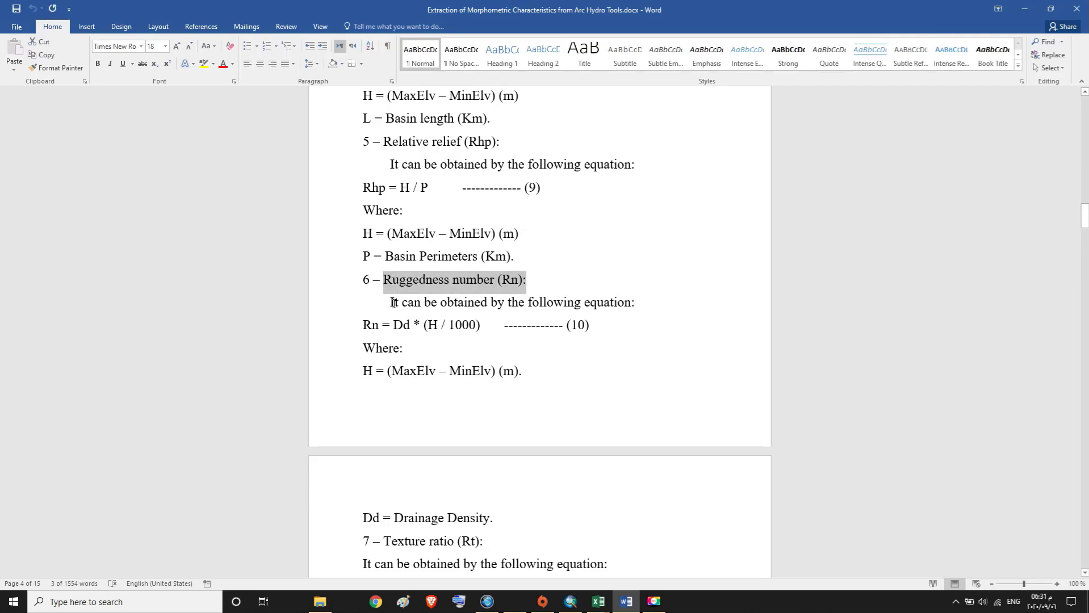
{"action": "left_click_drag", "start_coordinate": [391, 302], "coordinate": [639, 299]}
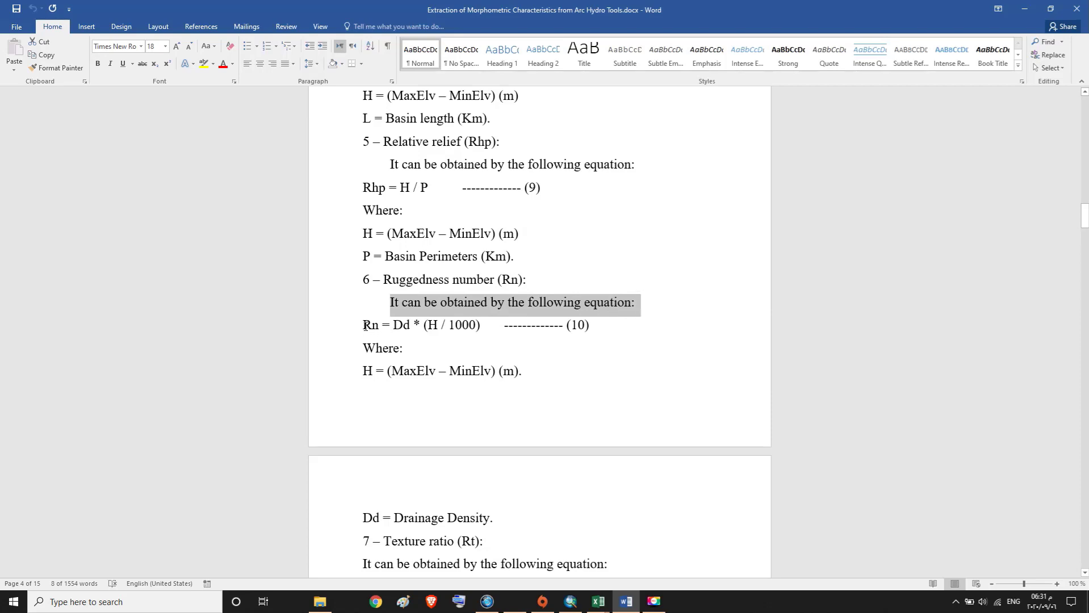
{"action": "left_click_drag", "start_coordinate": [365, 325], "coordinate": [489, 323]}
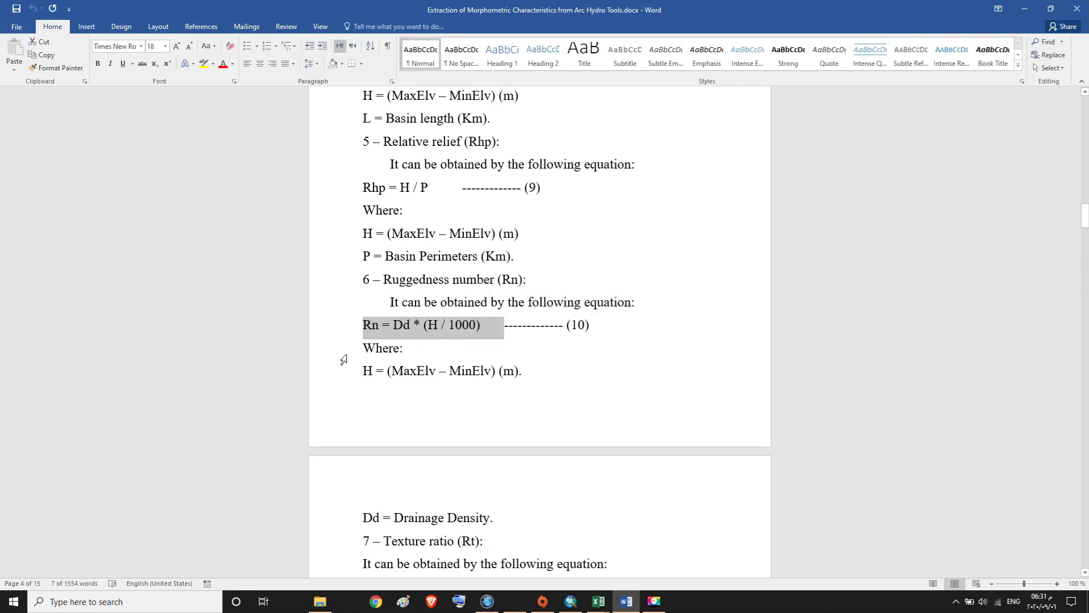
{"action": "left_click_drag", "start_coordinate": [356, 353], "coordinate": [519, 372]}
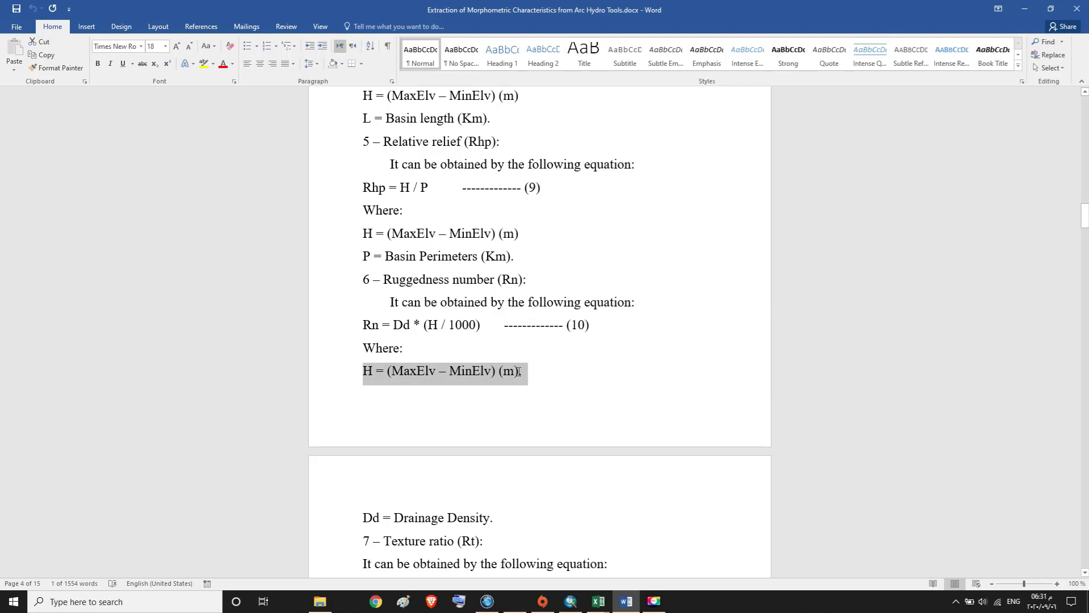
{"action": "left_click_drag", "start_coordinate": [519, 372], "coordinate": [518, 372]}
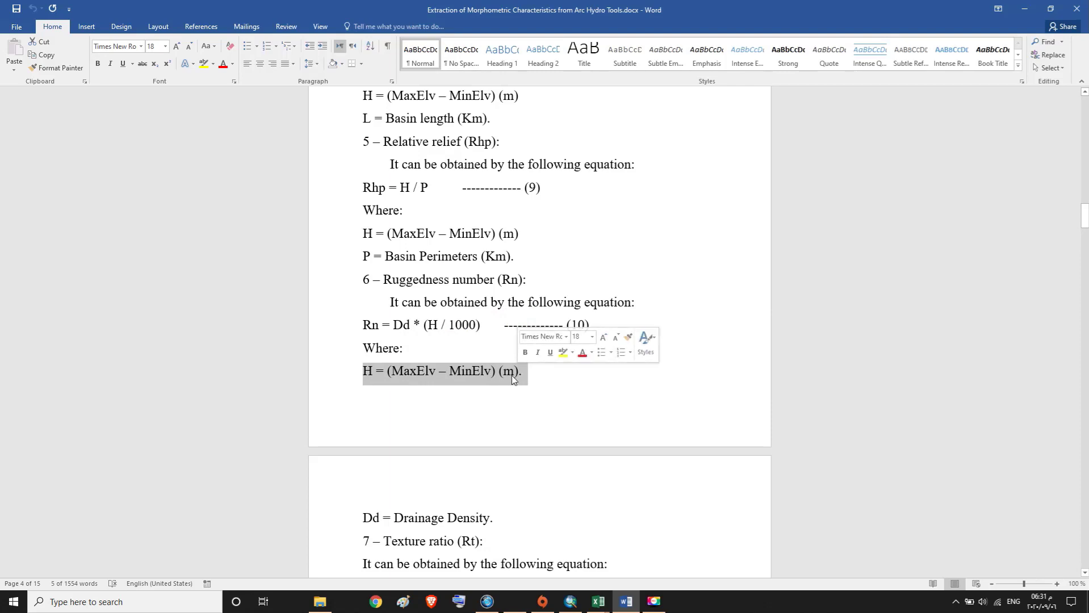
{"action": "scroll", "coordinate": [541, 403], "scroll_direction": "down", "scroll_amount": 1}
{"action": "left_click_drag", "start_coordinate": [370, 490], "coordinate": [492, 491]}
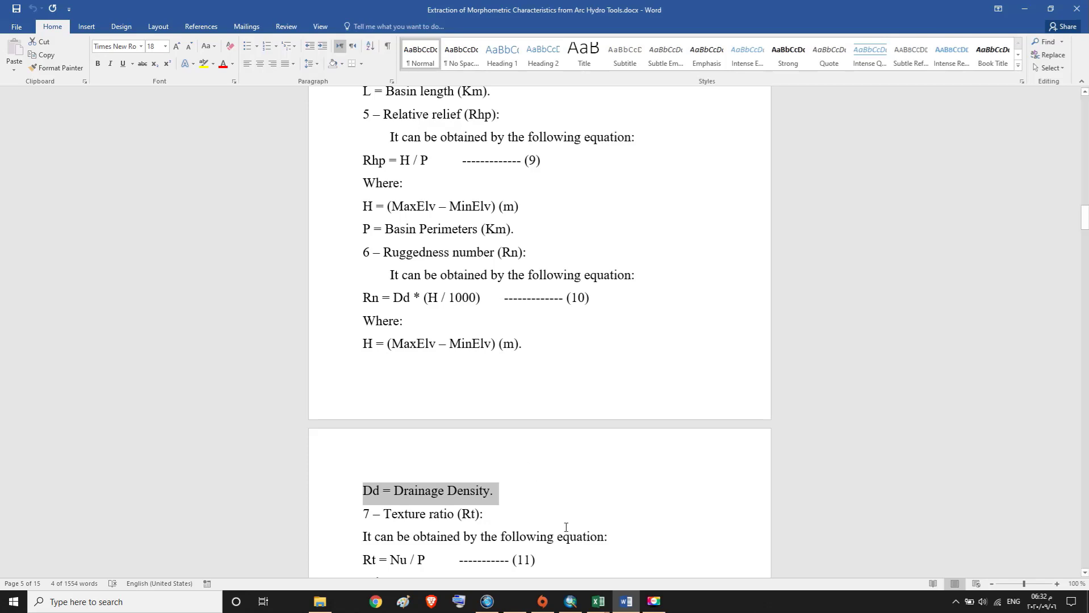
{"action": "mouse_move", "coordinate": [599, 609]}
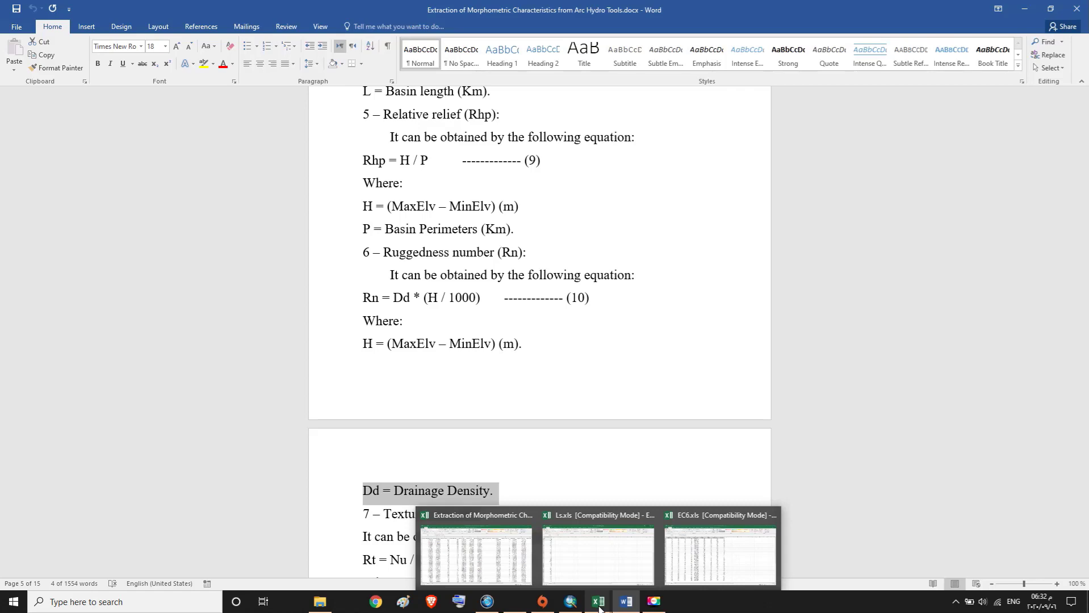
Step: Enter =W2*((K2-L2)/1000) in P2 for the first basin's Ruggedness number, giving 0.029787955
{"action": "left_click", "coordinate": [511, 569]}
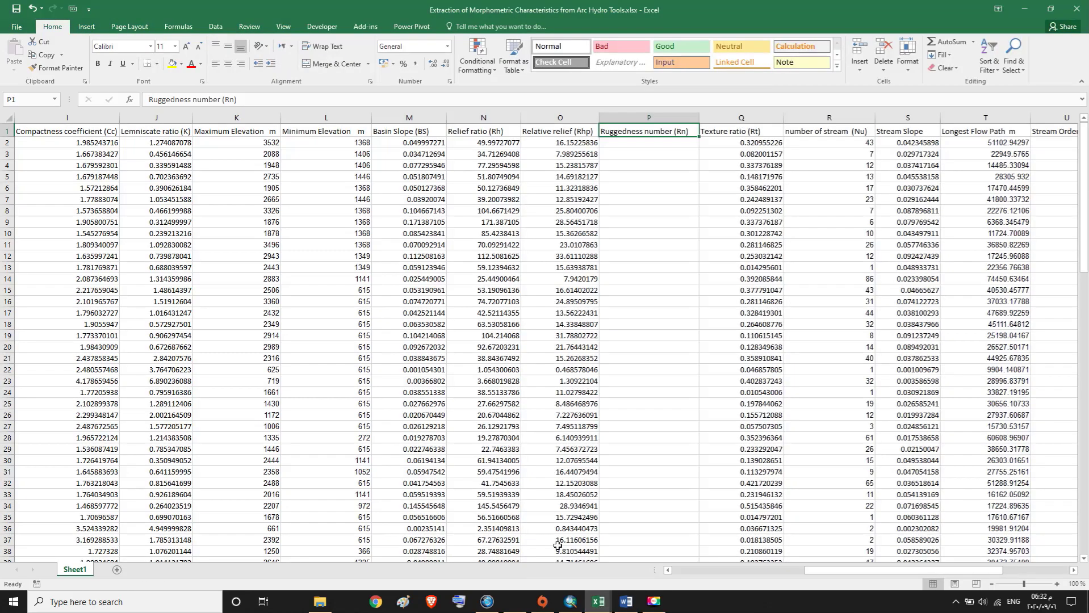
{"action": "left_click", "coordinate": [639, 143]}
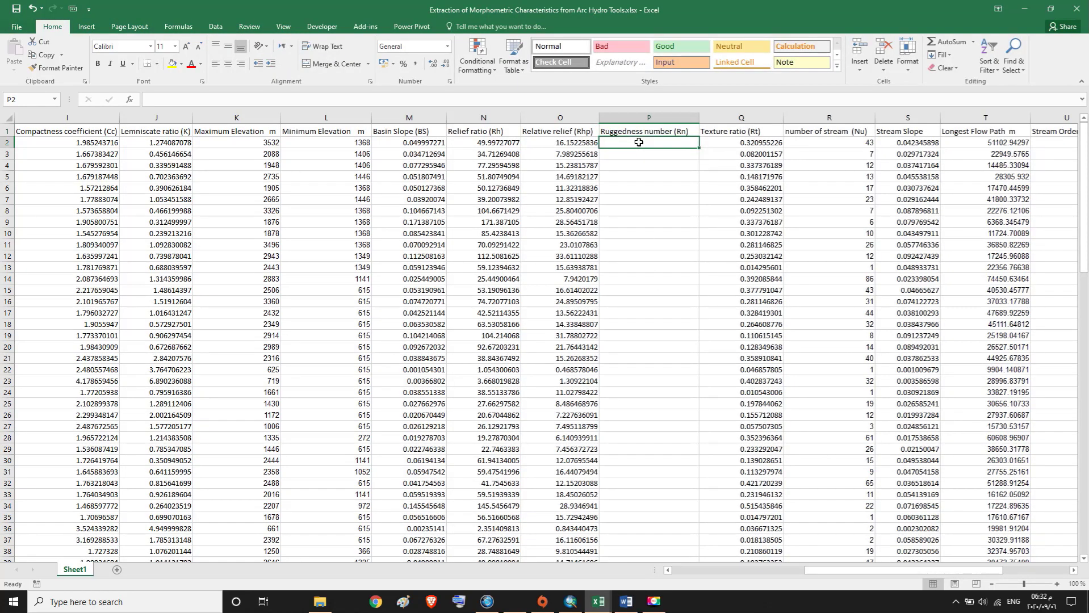
{"action": "type", "text": "="}
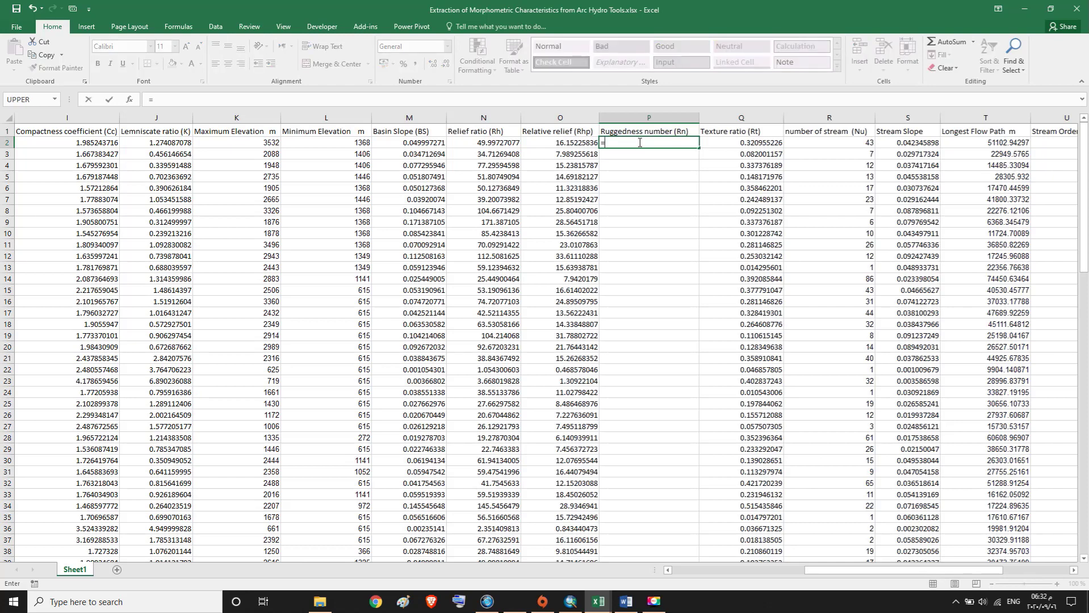
{"action": "left_click_drag", "start_coordinate": [908, 570], "coordinate": [1011, 576]}
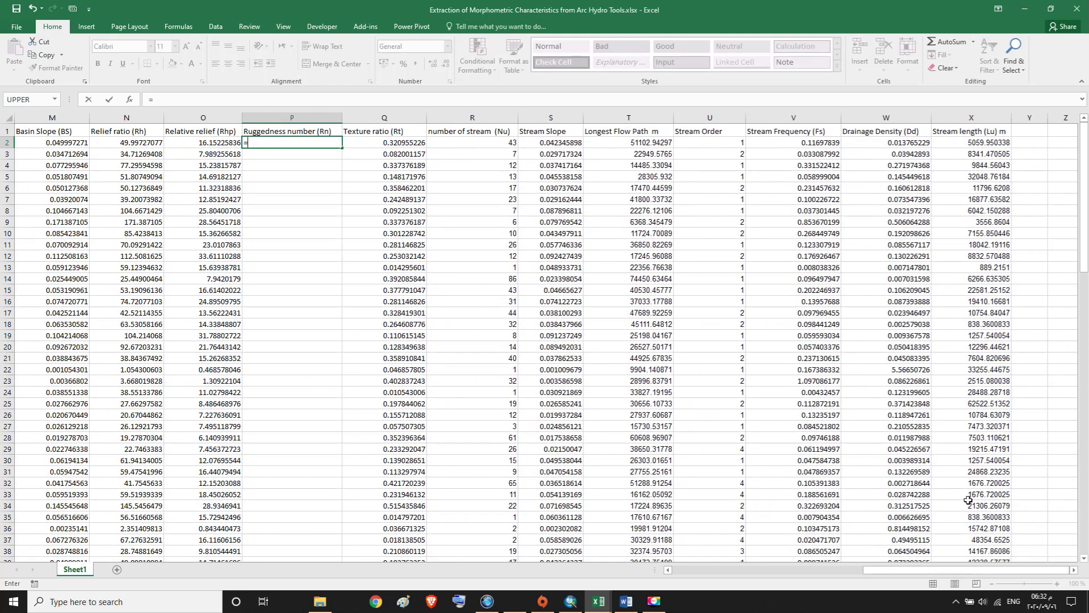
{"action": "left_click", "coordinate": [907, 144]}
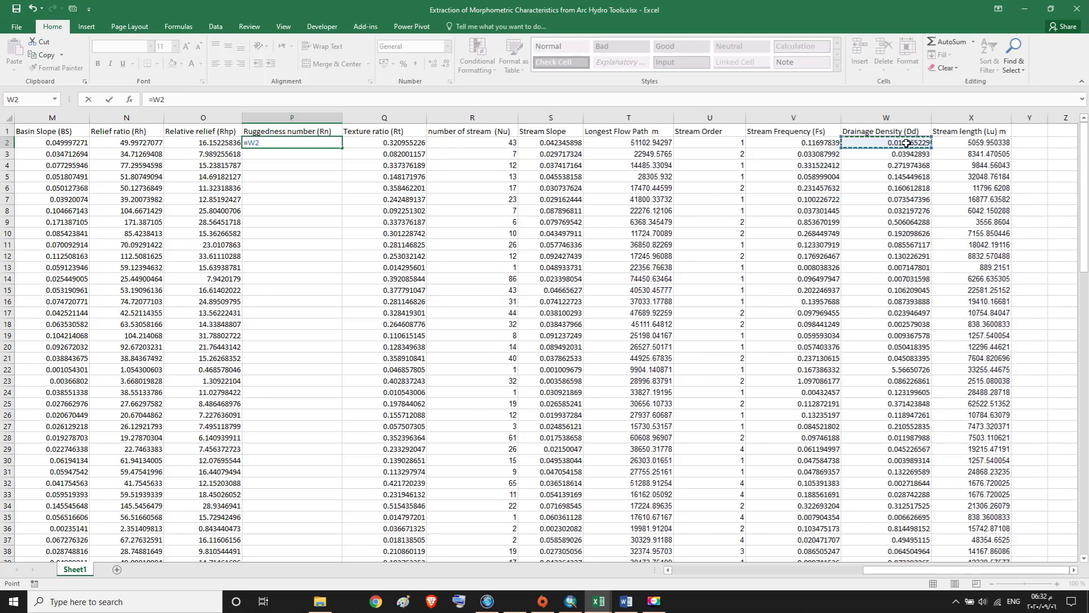
{"action": "type", "text": "*"}
{"action": "left_click_drag", "start_coordinate": [864, 566], "coordinate": [663, 555]}
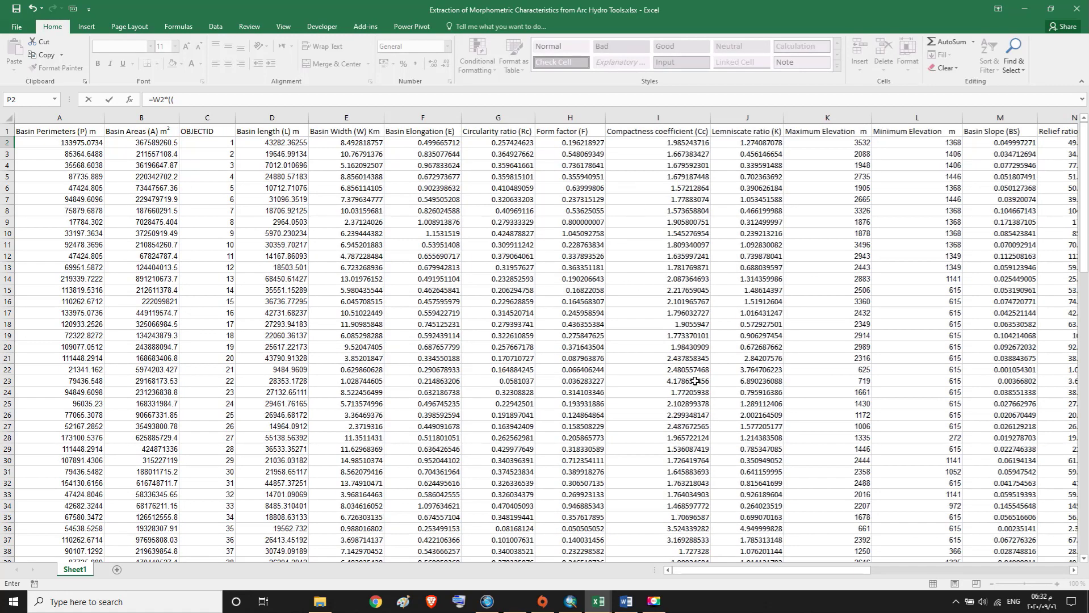
{"action": "left_click", "coordinate": [829, 142]}
{"action": "left_click_drag", "start_coordinate": [821, 573], "coordinate": [959, 574]}
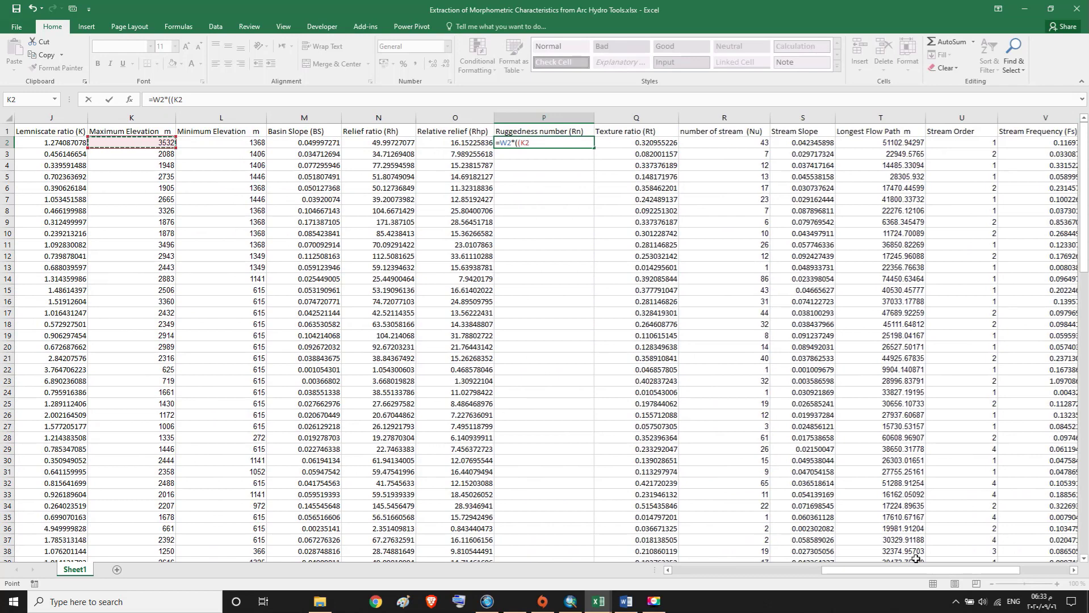
{"action": "type", "text": "-"}
{"action": "left_click", "coordinate": [221, 144]}
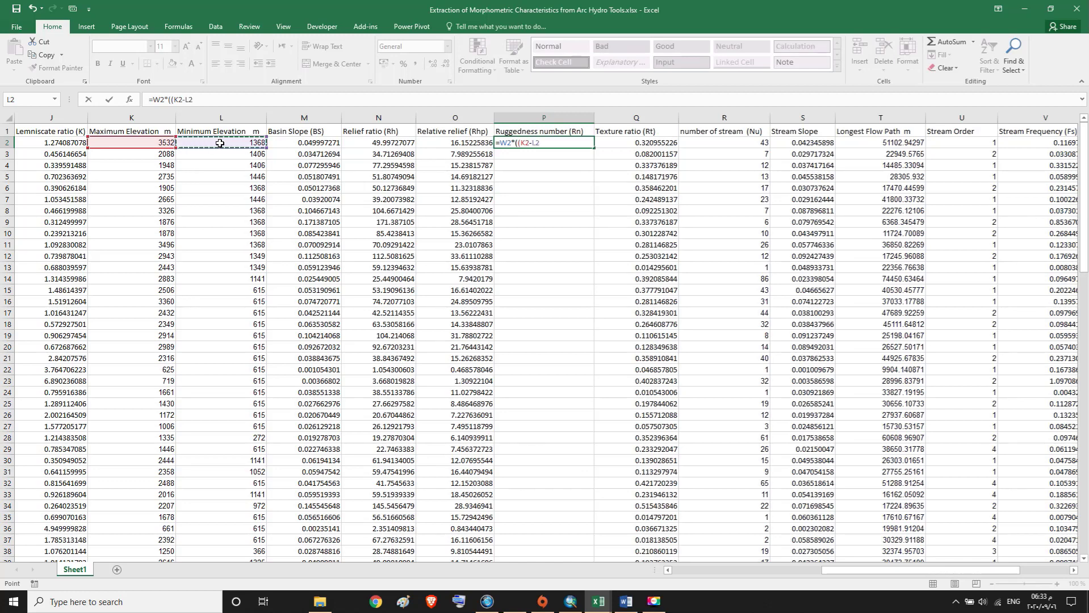
{"action": "type", "text": ")/1000"}
{"action": "key", "text": "Return"}
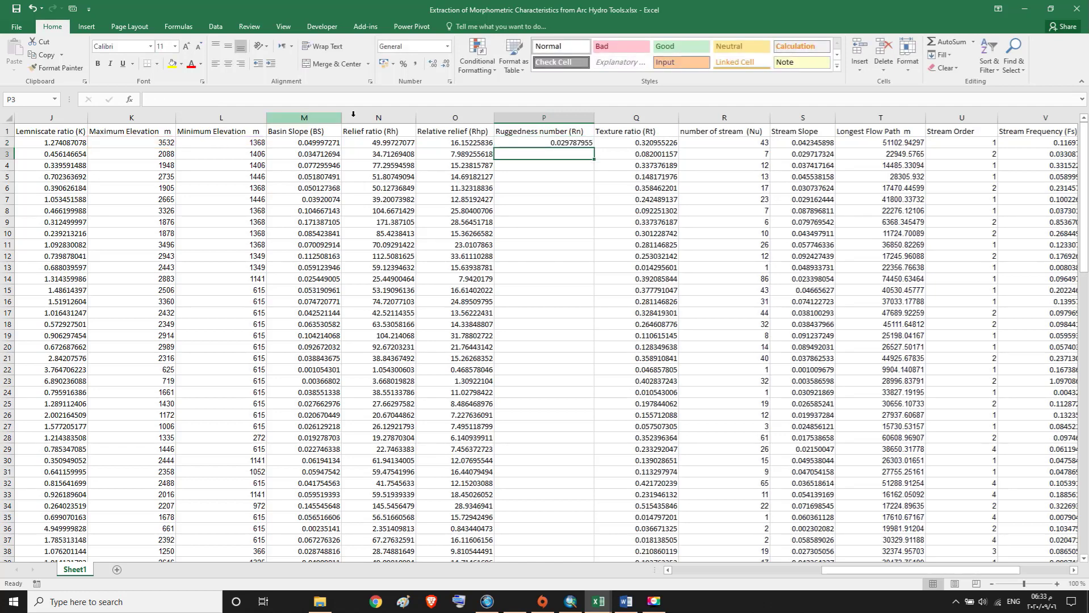
{"action": "left_click", "coordinate": [545, 132]}
{"action": "left_click", "coordinate": [548, 143]}
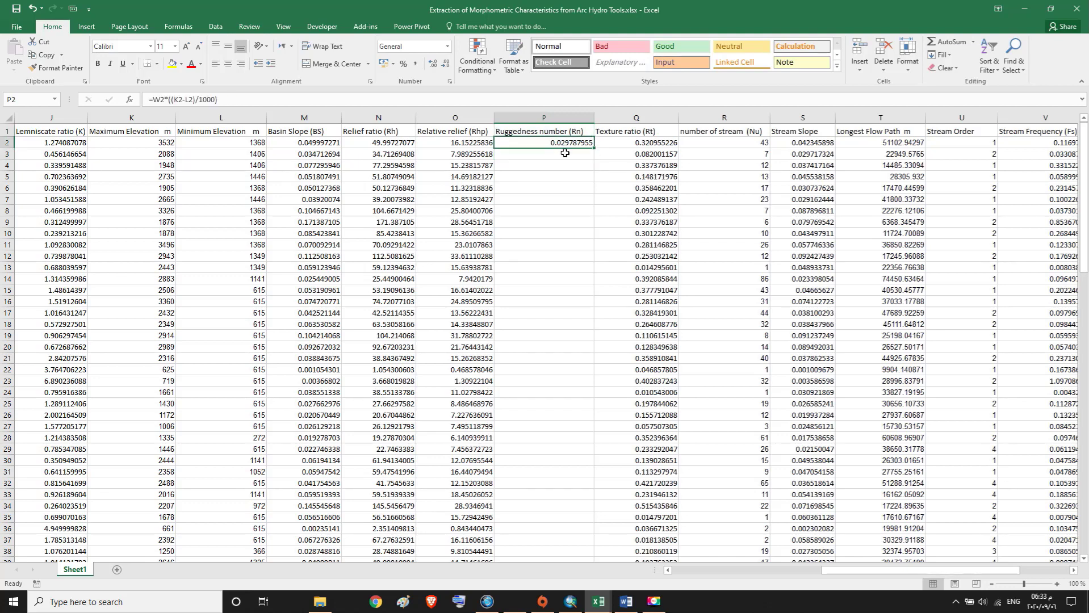
Step: Fill the Ruggedness number formula from P2 down column P through row 109
{"action": "double_click", "coordinate": [593, 147]}
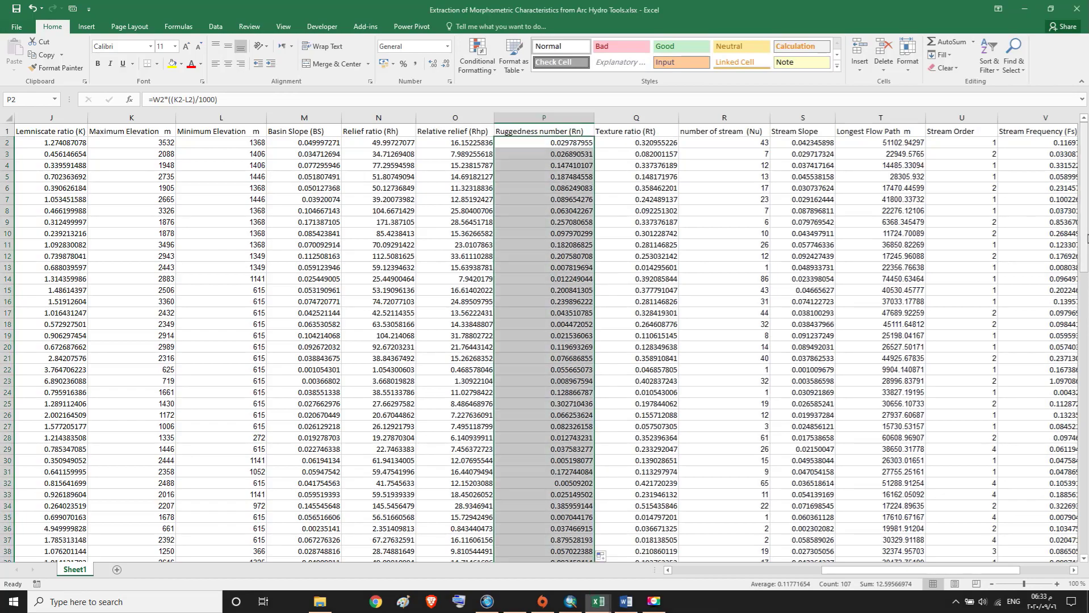
{"action": "left_click_drag", "start_coordinate": [1083, 236], "coordinate": [1082, 537]}
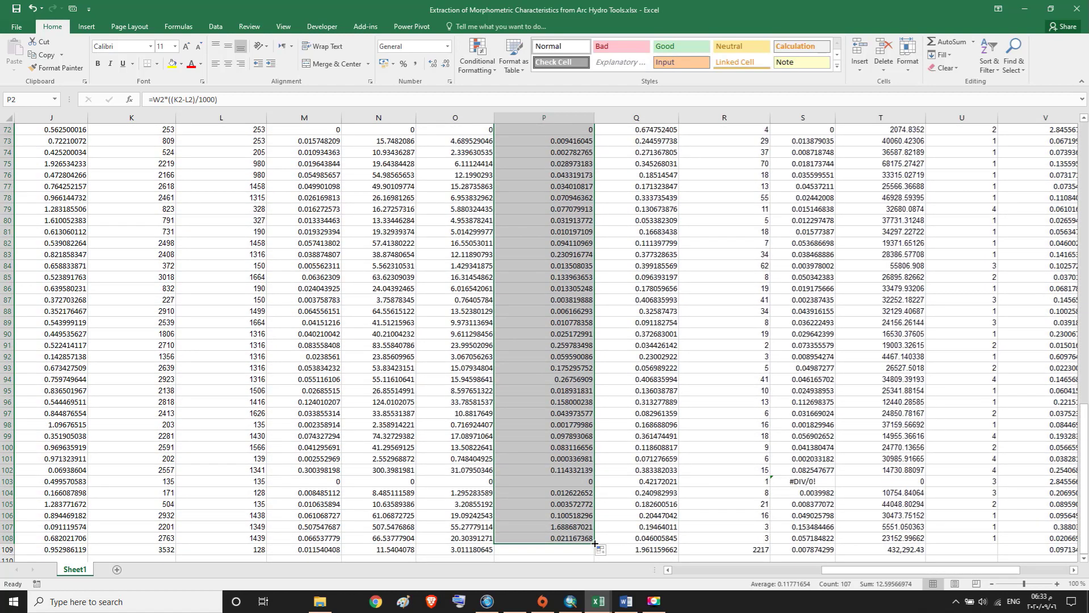
{"action": "left_click_drag", "start_coordinate": [596, 544], "coordinate": [595, 550]}
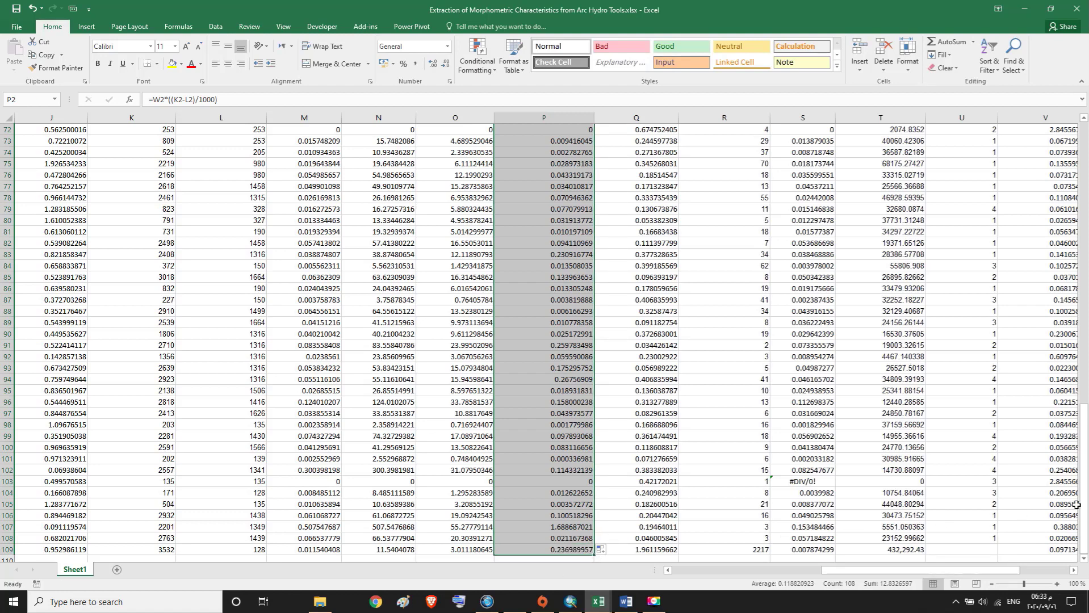
{"action": "left_click_drag", "start_coordinate": [1077, 502], "coordinate": [1077, 239]}
{"action": "left_click", "coordinate": [567, 131]}
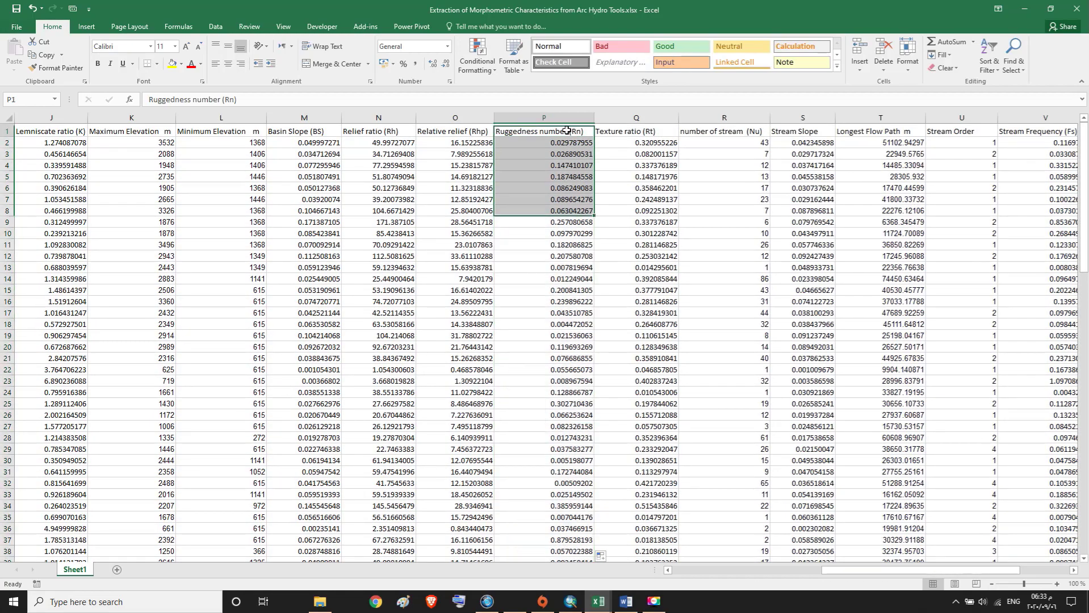
Step: Scroll right to review the Drainage Density (Dd) header in W1
{"action": "left_click", "coordinate": [1072, 570]}
{"action": "left_click", "coordinate": [1073, 569]}
{"action": "left_click", "coordinate": [1073, 569]}
{"action": "left_click", "coordinate": [1073, 570]}
{"action": "left_click", "coordinate": [1073, 570]}
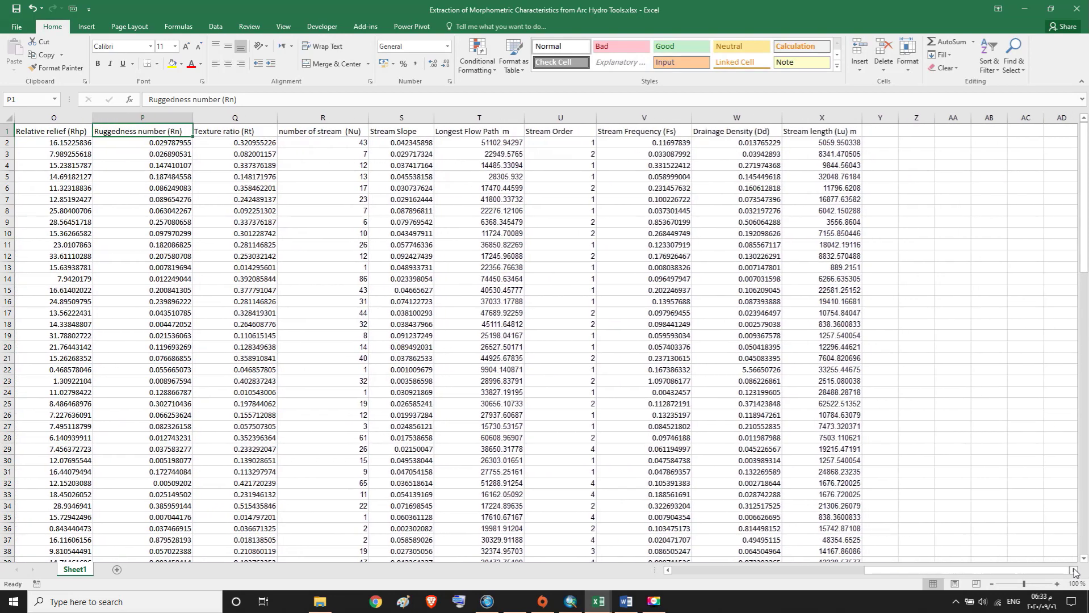
{"action": "left_click", "coordinate": [1073, 570]}
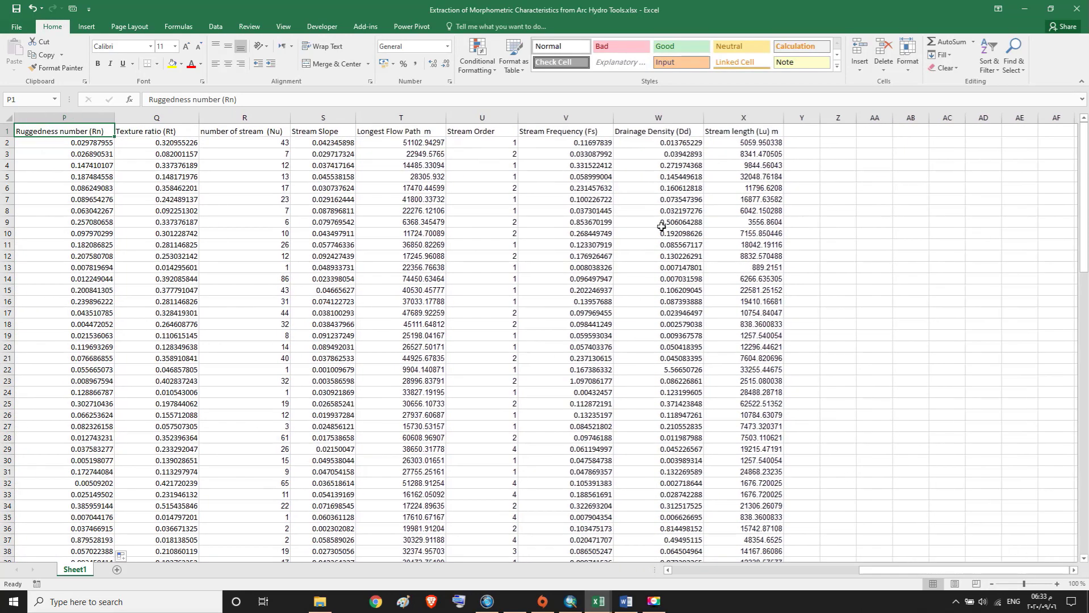
{"action": "left_click", "coordinate": [677, 130]}
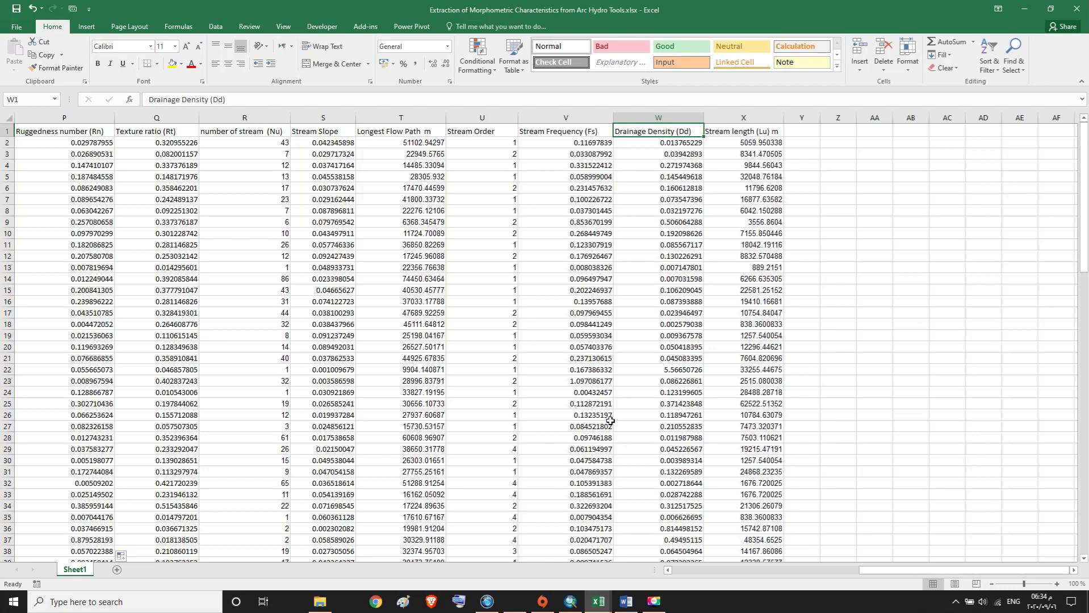
{"action": "left_click", "coordinate": [655, 603]}
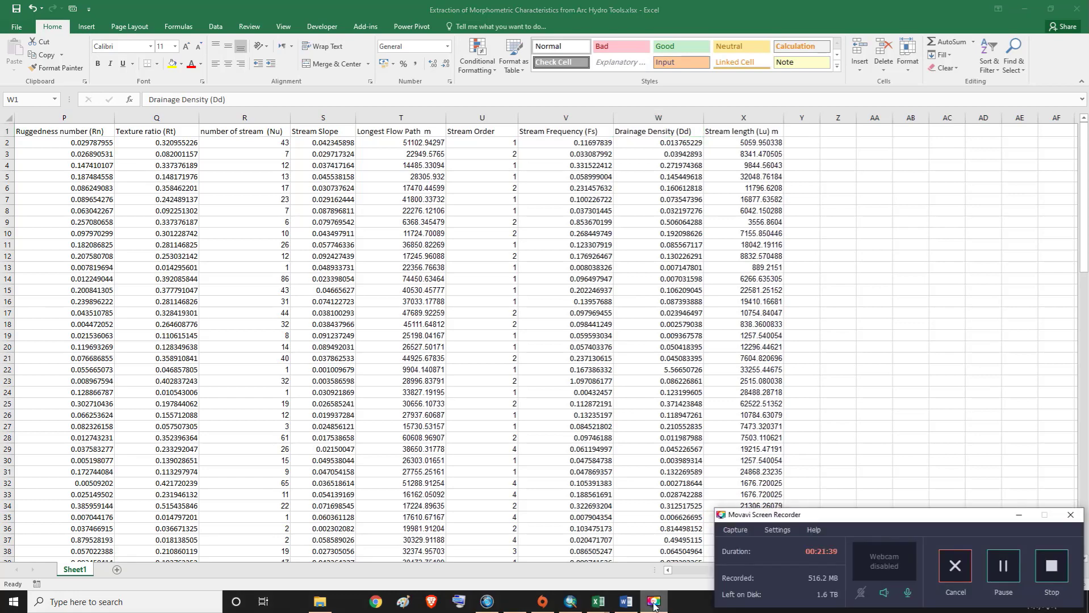
{"action": "left_click", "coordinate": [654, 604]}
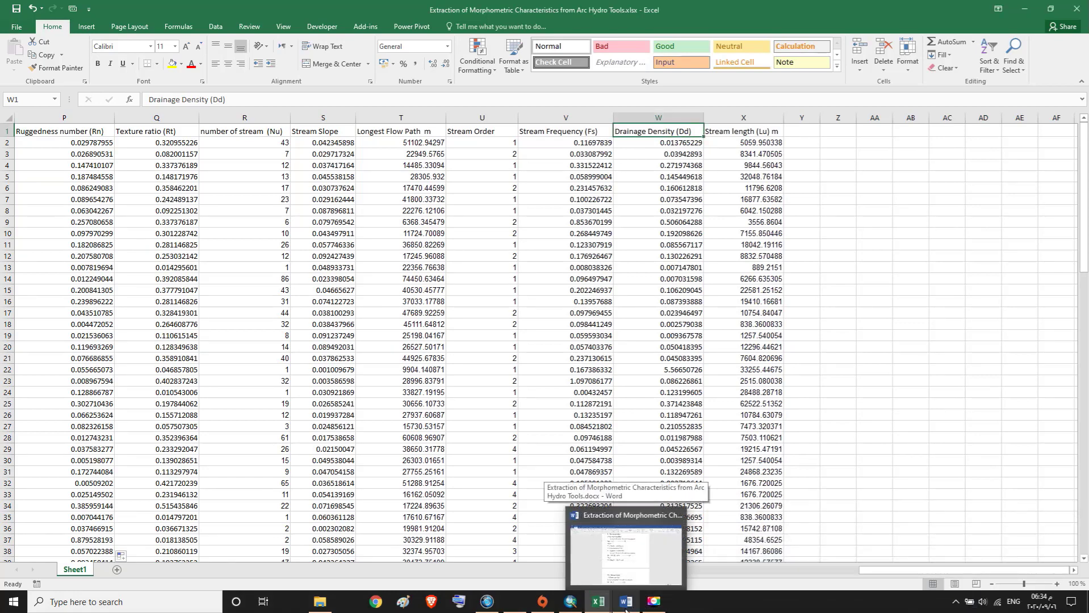
Step: In Word, locate the morphometric characteristics and Drainage Density (Dd) headings
{"action": "left_click", "coordinate": [626, 608]}
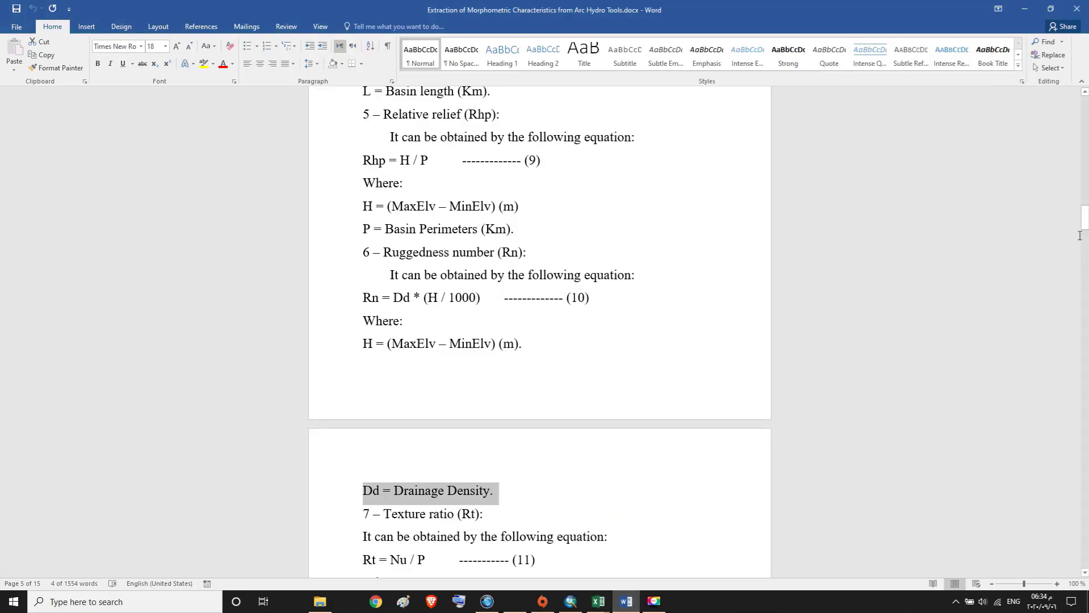
{"action": "left_click_drag", "start_coordinate": [1085, 223], "coordinate": [1085, 282]}
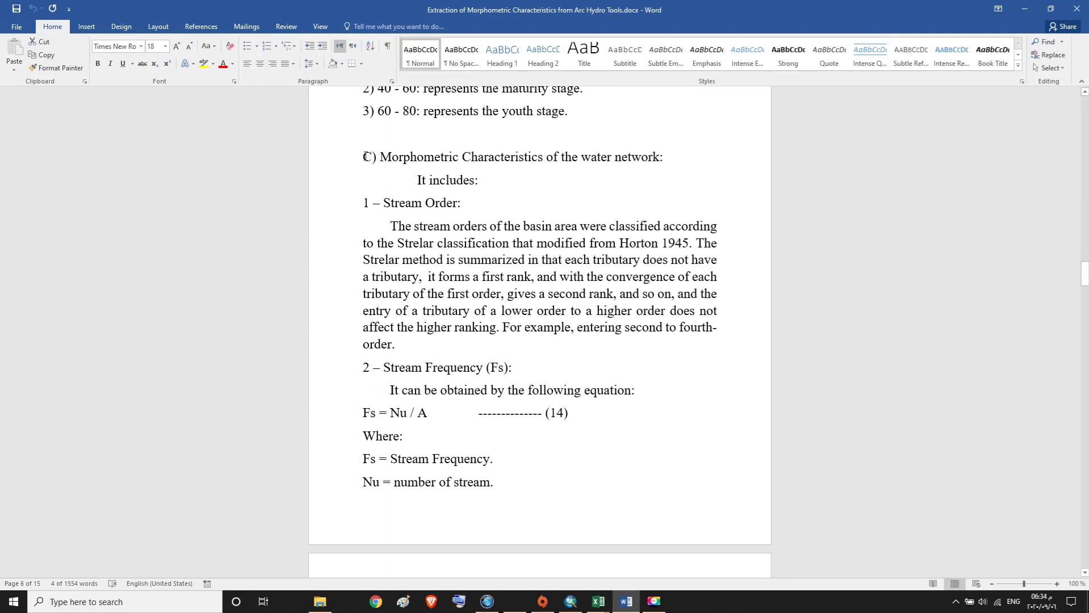
{"action": "left_click_drag", "start_coordinate": [364, 155], "coordinate": [667, 154]}
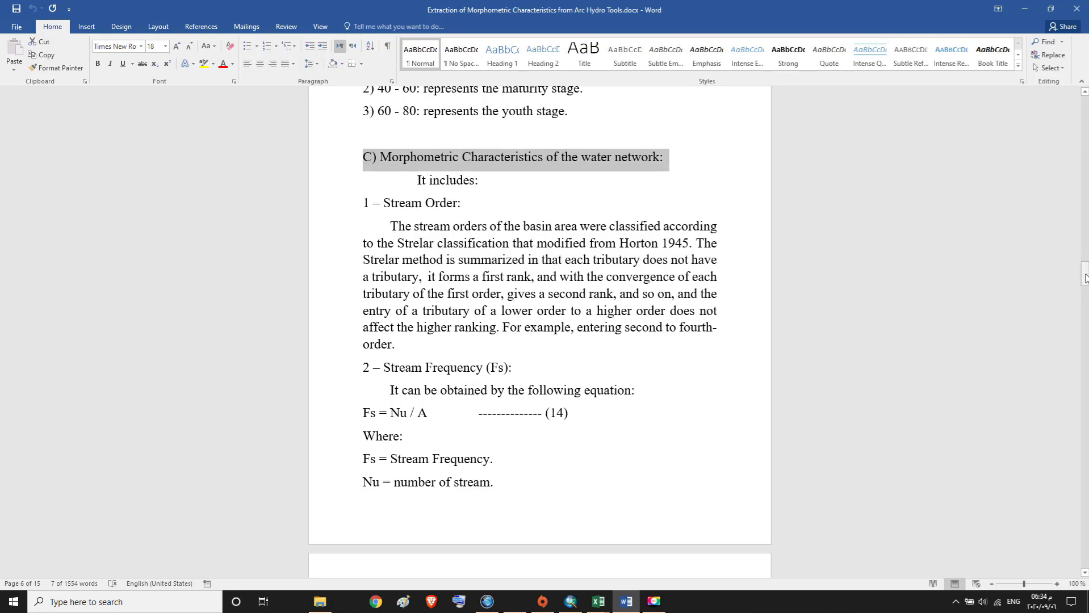
{"action": "left_click_drag", "start_coordinate": [1085, 276], "coordinate": [1086, 308]}
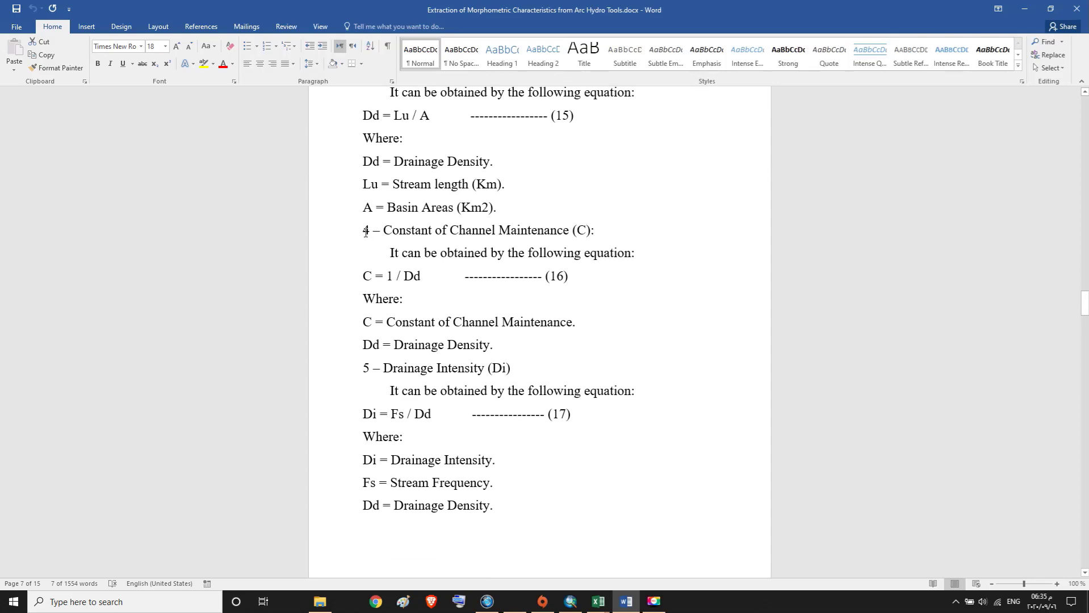
{"action": "scroll", "coordinate": [432, 179], "scroll_direction": "up", "scroll_amount": 3}
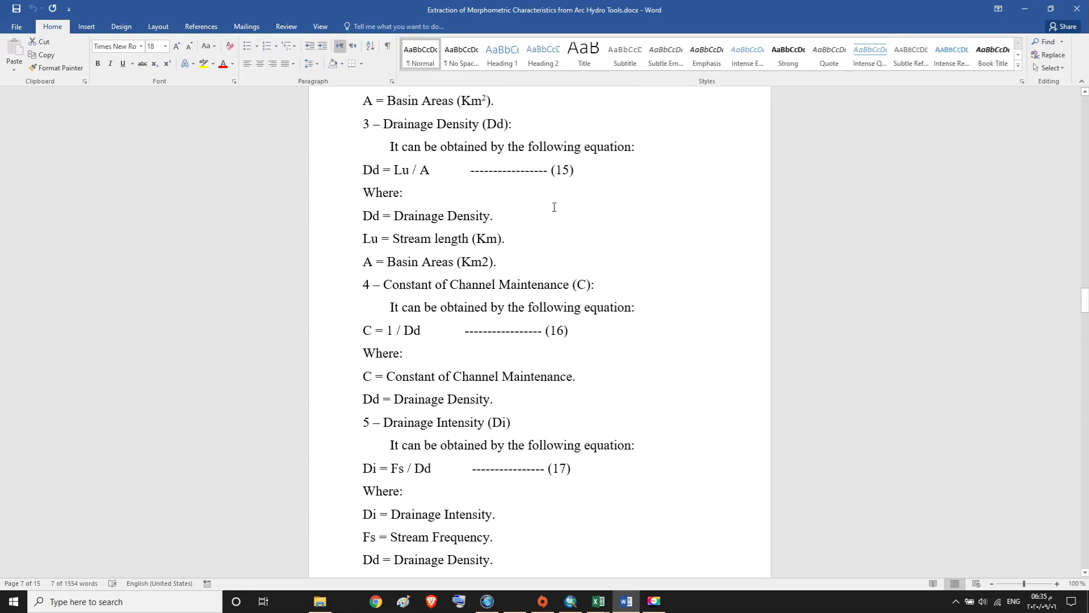
{"action": "left_click_drag", "start_coordinate": [386, 145], "coordinate": [515, 155]}
Step: Copy the 'Constant of Channel Maintenance (C)' heading text and return to Excel
{"action": "left_click_drag", "start_coordinate": [357, 311], "coordinate": [600, 314]}
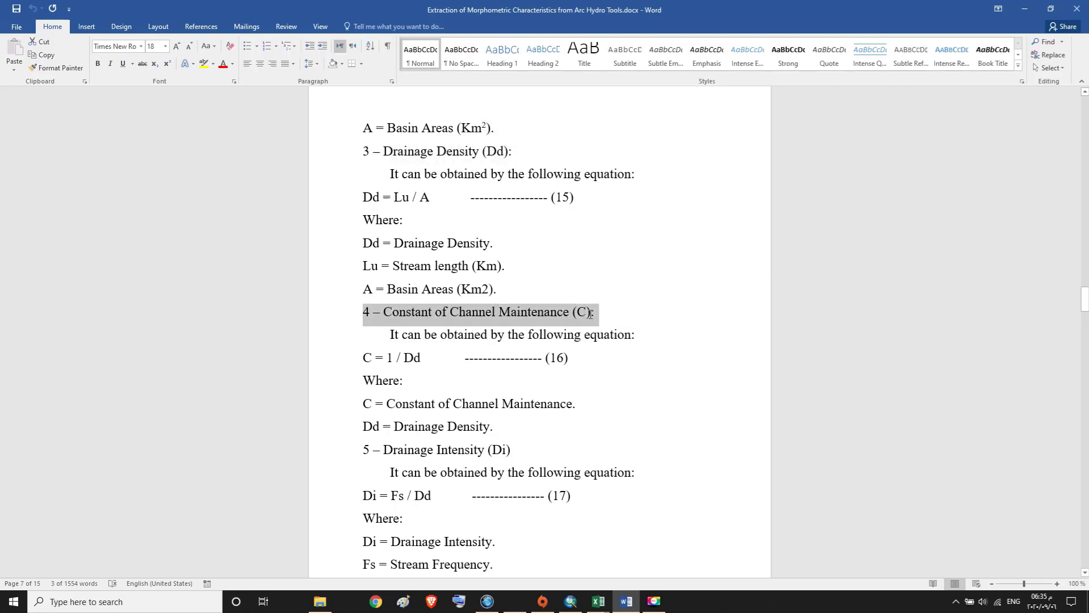
{"action": "left_click", "coordinate": [386, 313]}
{"action": "left_click_drag", "start_coordinate": [392, 310], "coordinate": [590, 312]}
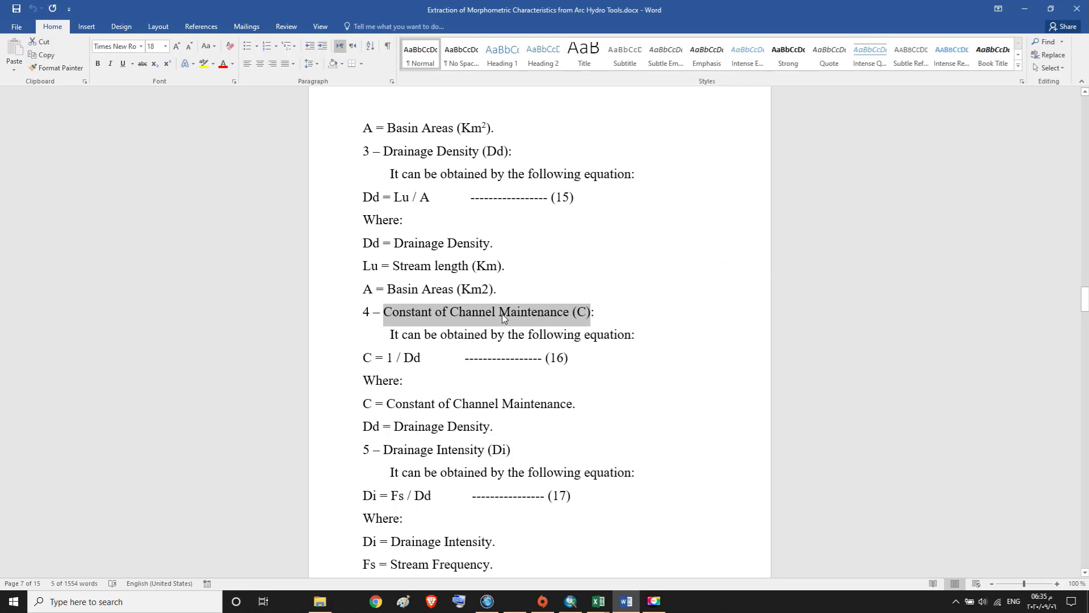
{"action": "right_click", "coordinate": [502, 314]}
{"action": "left_click", "coordinate": [523, 337]}
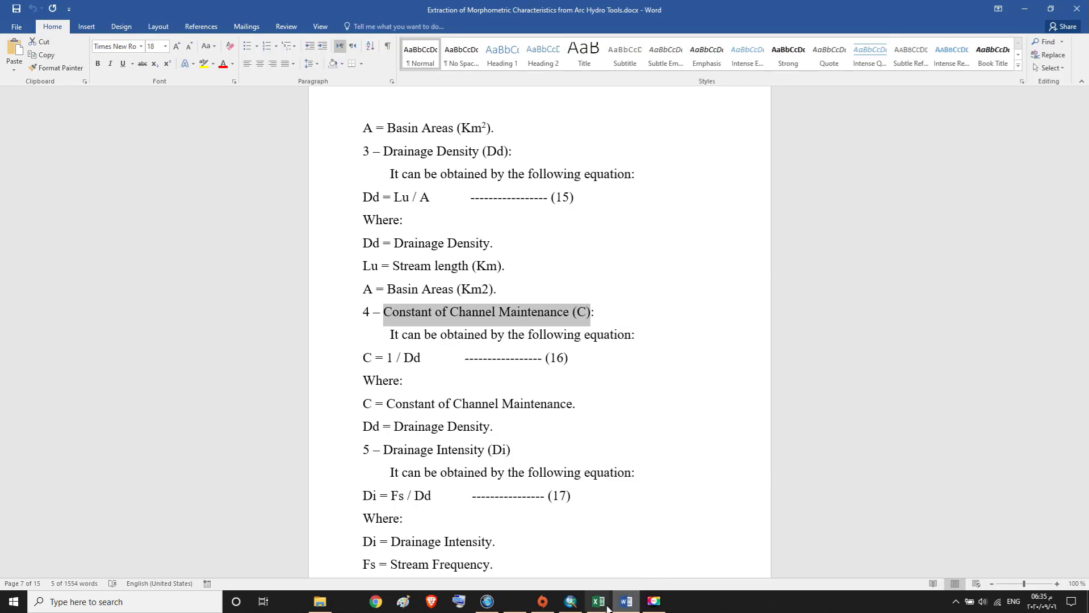
{"action": "mouse_move", "coordinate": [598, 601]}
{"action": "left_click", "coordinate": [522, 574]}
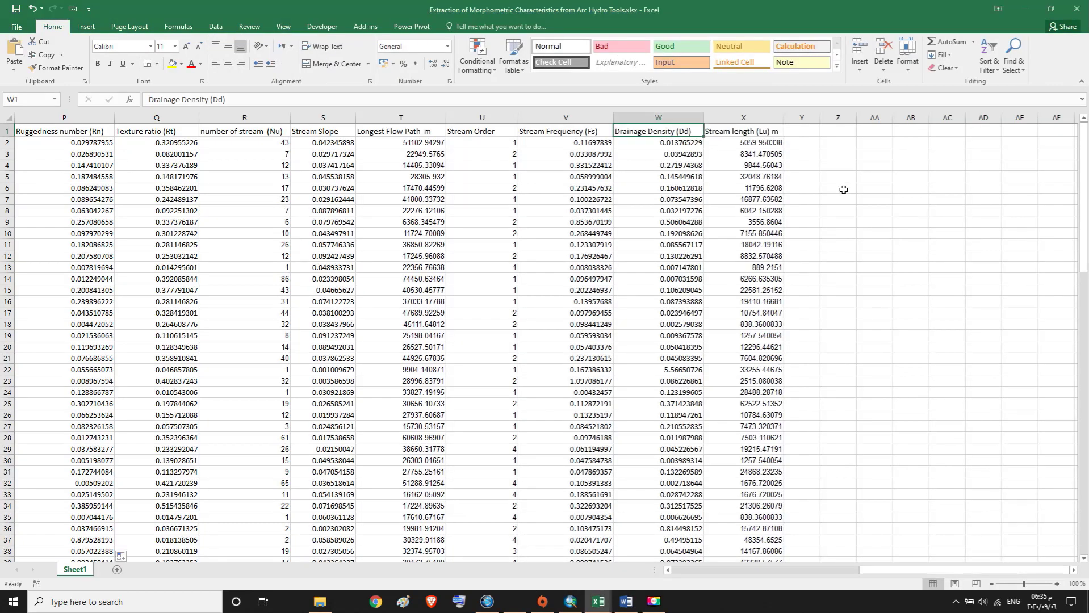
Step: Widen column Y and paste 'Constant of Channel Maintenance (C)' into Y1 matching destination formatting
{"action": "left_click", "coordinate": [808, 132]}
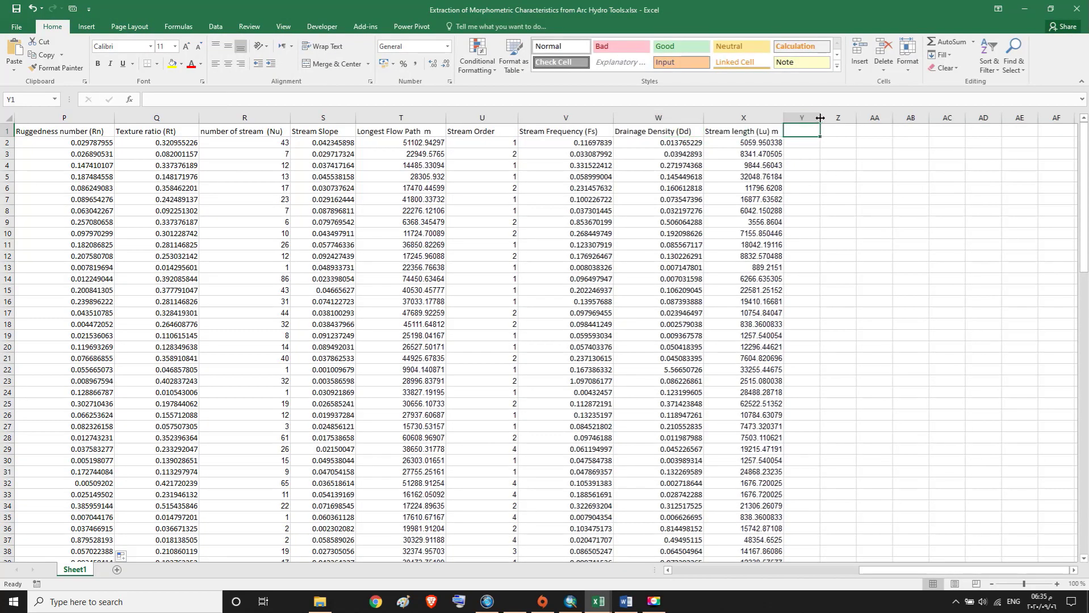
{"action": "left_click_drag", "start_coordinate": [820, 118], "coordinate": [929, 117]}
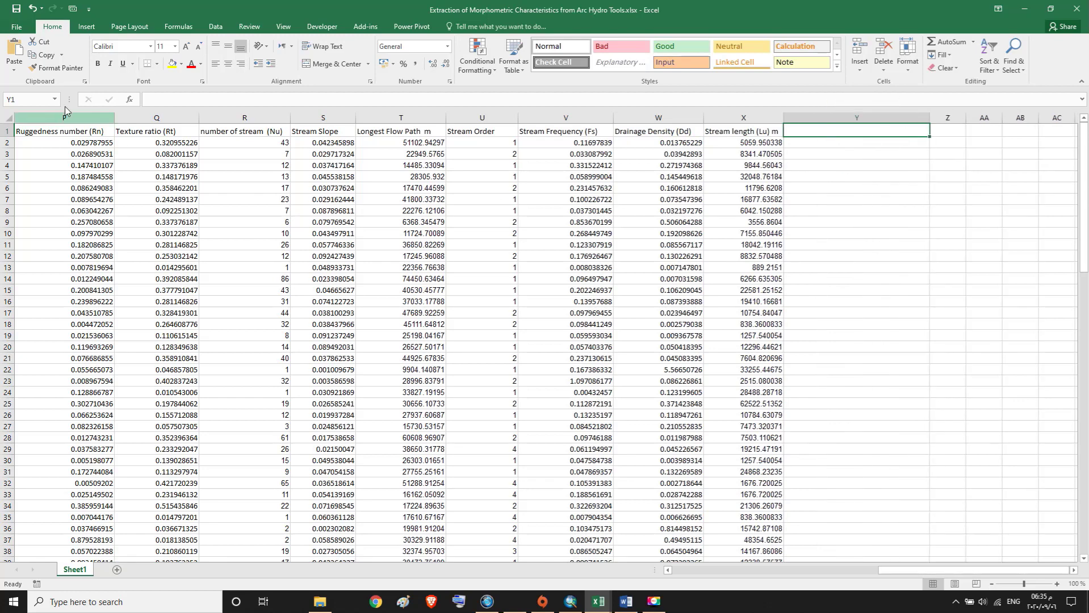
{"action": "left_click", "coordinate": [14, 69]}
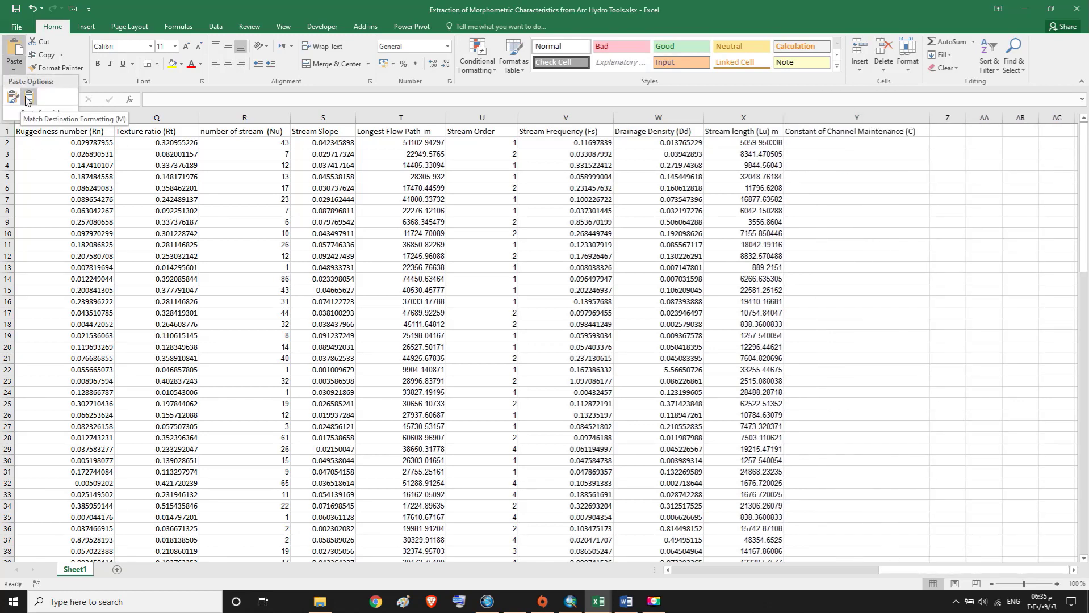
{"action": "left_click", "coordinate": [29, 97]}
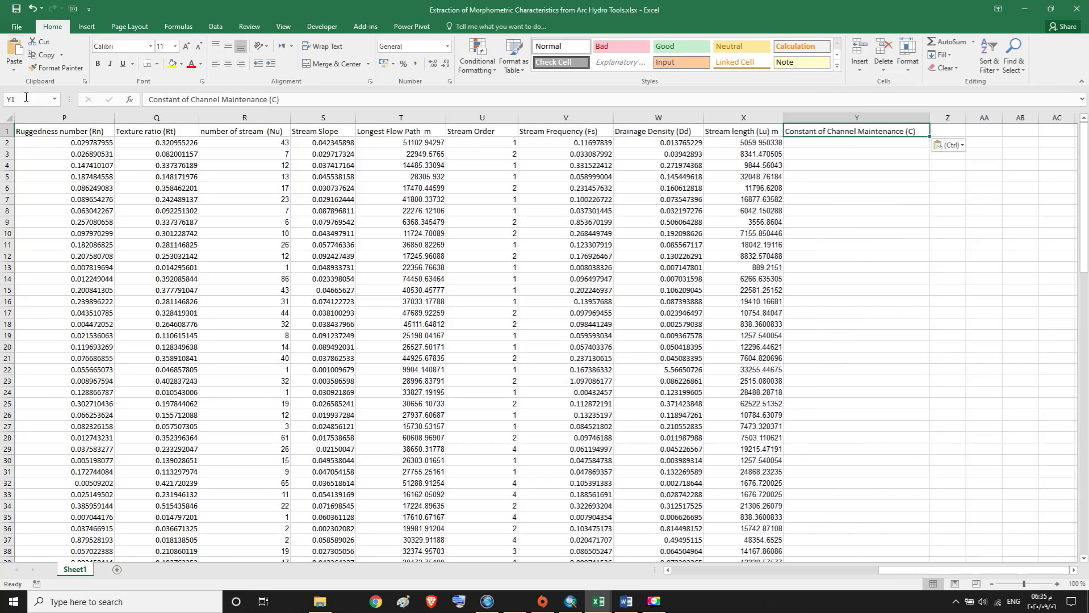
{"action": "left_click", "coordinate": [839, 146]}
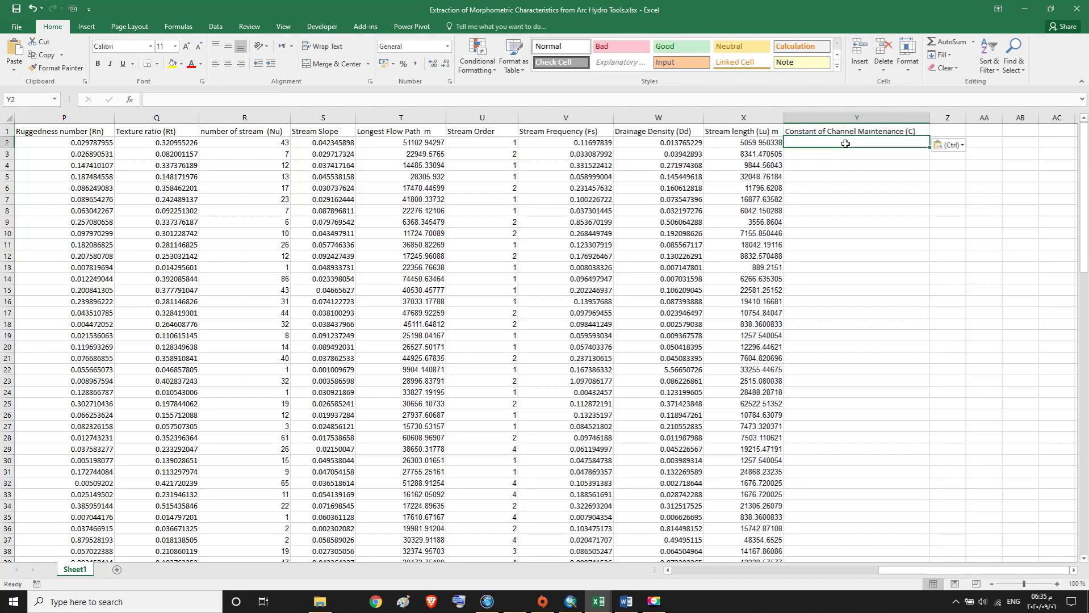
{"action": "left_click", "coordinate": [626, 601]}
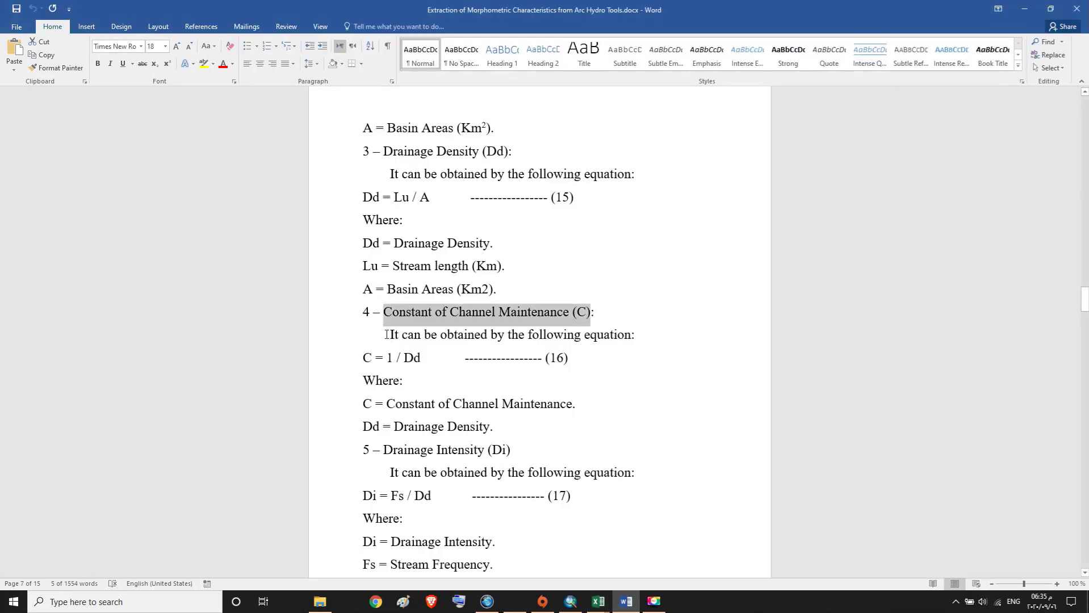
{"action": "left_click_drag", "start_coordinate": [387, 334], "coordinate": [641, 335]}
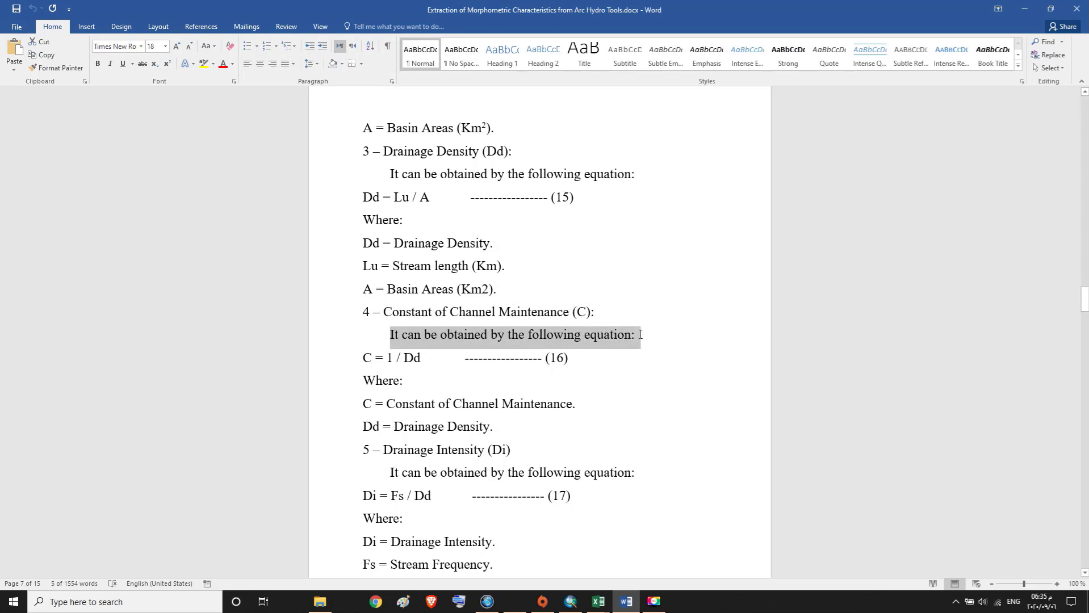
{"action": "left_click_drag", "start_coordinate": [394, 356], "coordinate": [575, 355]}
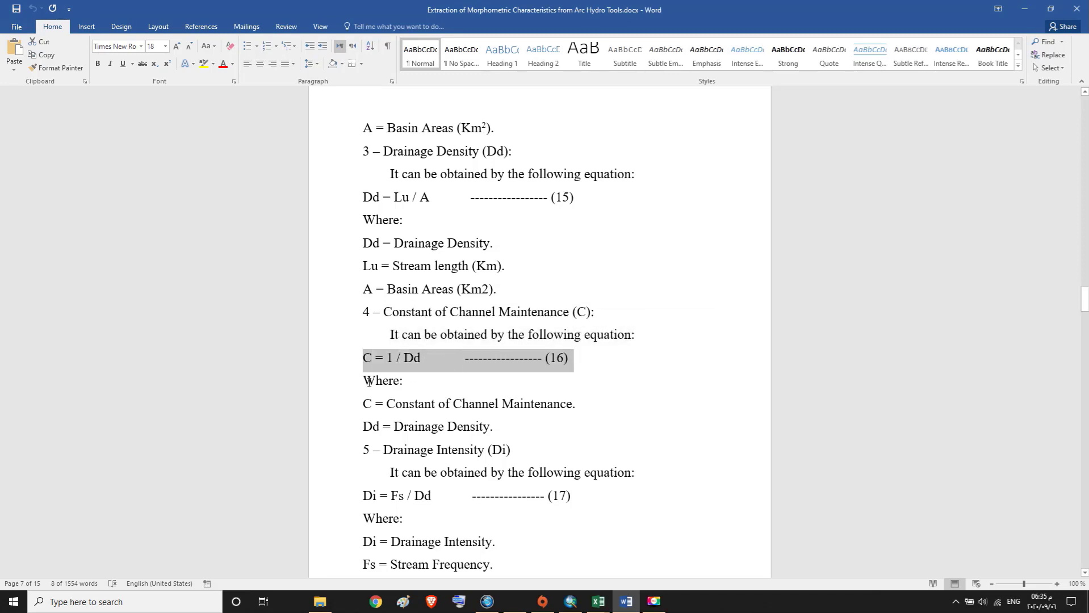
{"action": "left_click_drag", "start_coordinate": [365, 381], "coordinate": [432, 381]}
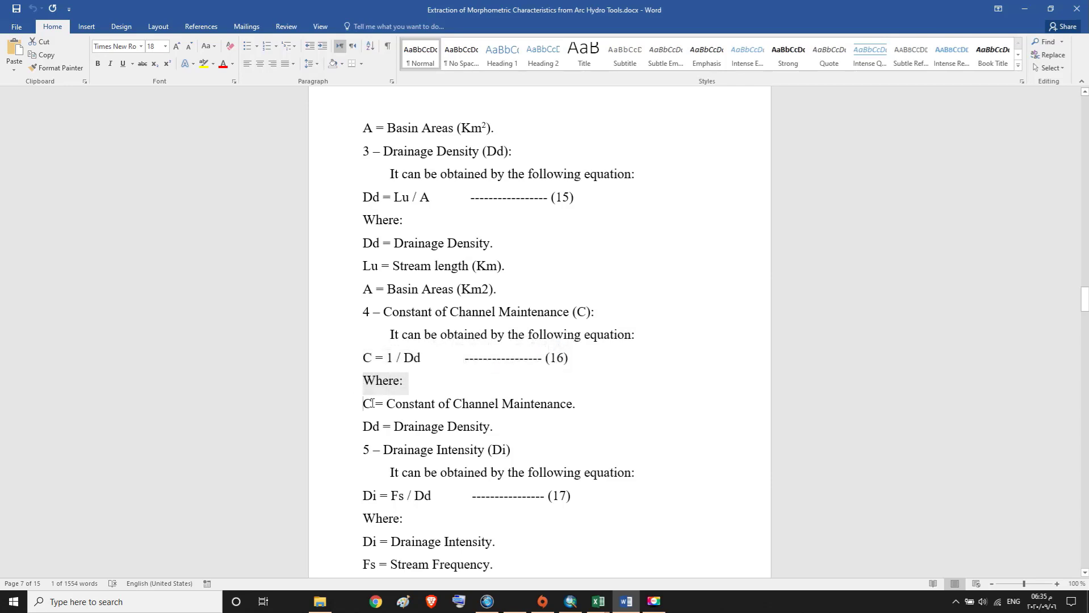
{"action": "left_click_drag", "start_coordinate": [364, 400], "coordinate": [580, 396]}
{"action": "left_click_drag", "start_coordinate": [362, 425], "coordinate": [495, 421]}
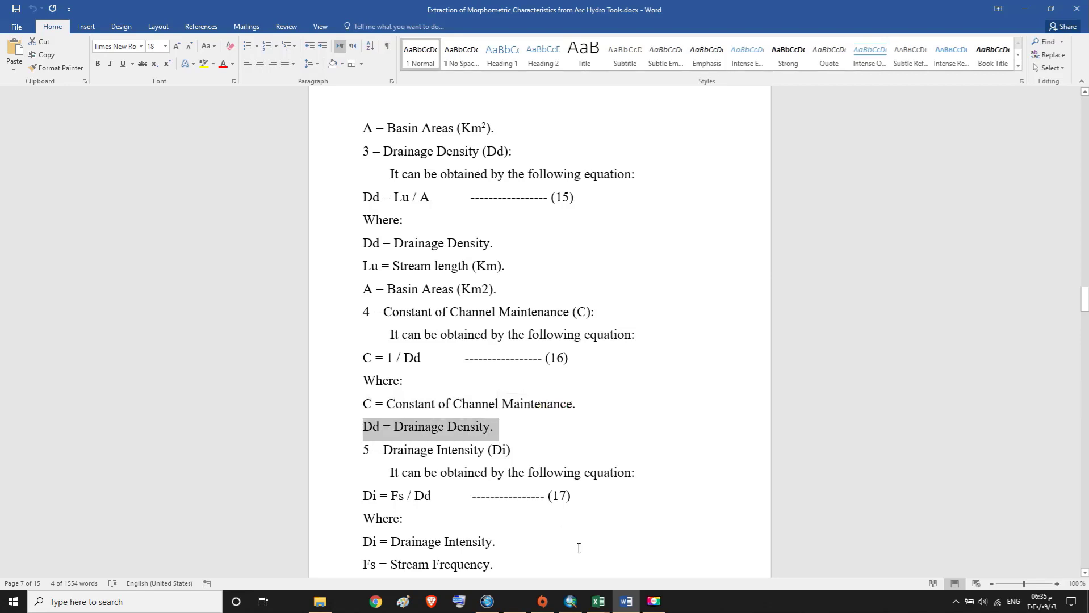
{"action": "mouse_move", "coordinate": [599, 608]}
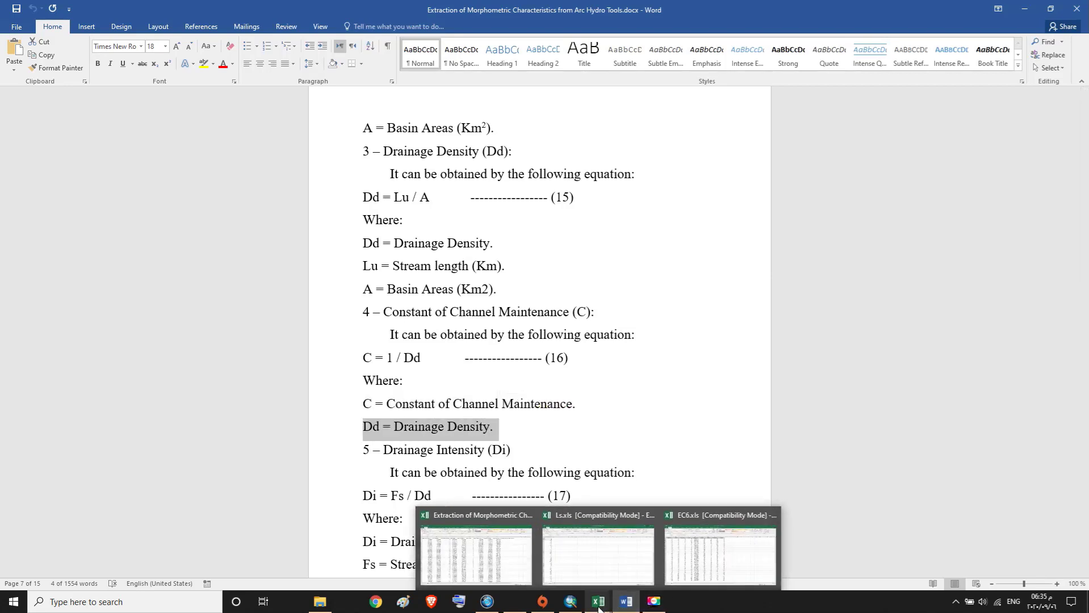
Step: Enter the formula =1/W2 in cell Y2
{"action": "left_click", "coordinate": [477, 552]}
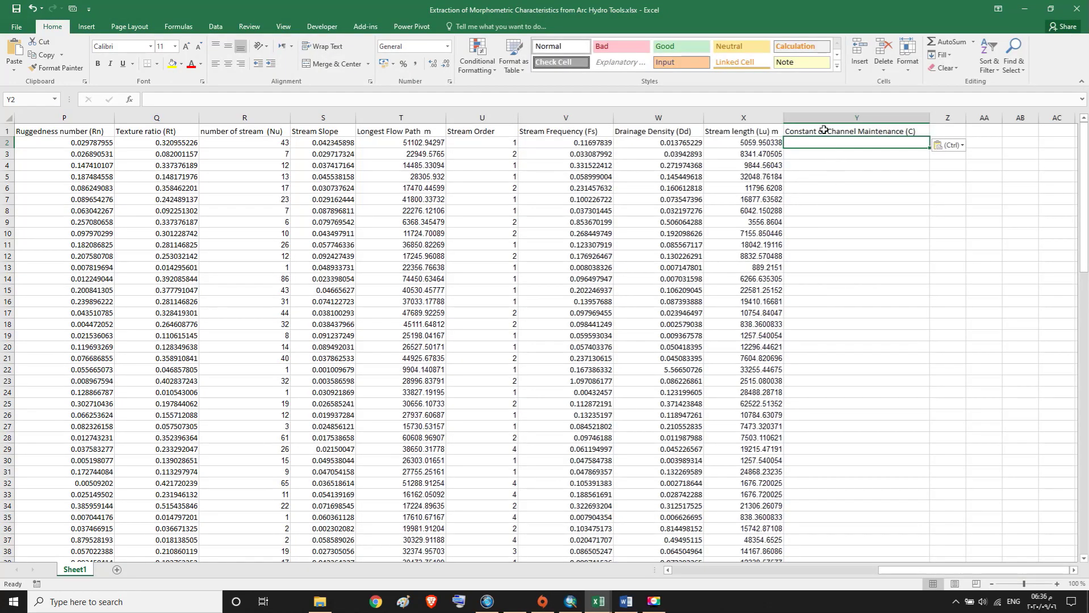
{"action": "type", "text": "="}
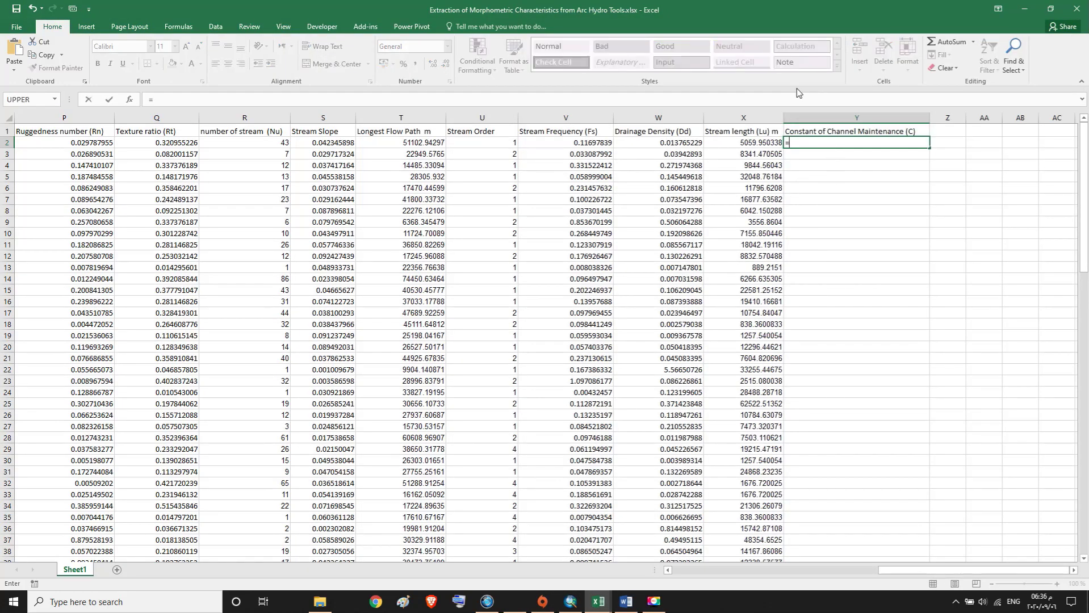
{"action": "type", "text": "1/"}
{"action": "left_click", "coordinate": [670, 144]}
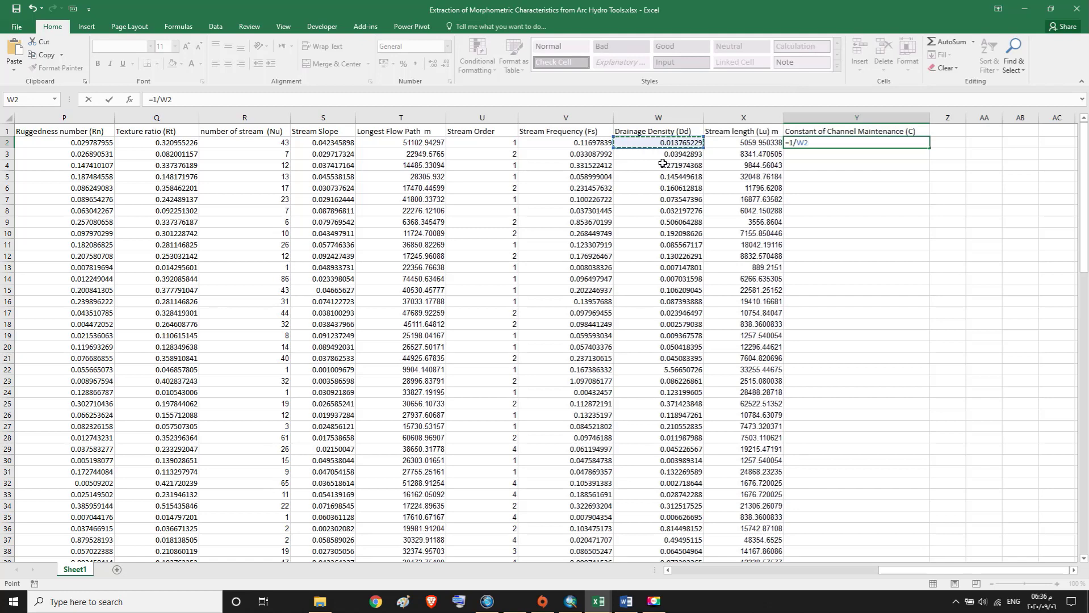
{"action": "key", "text": "Return"}
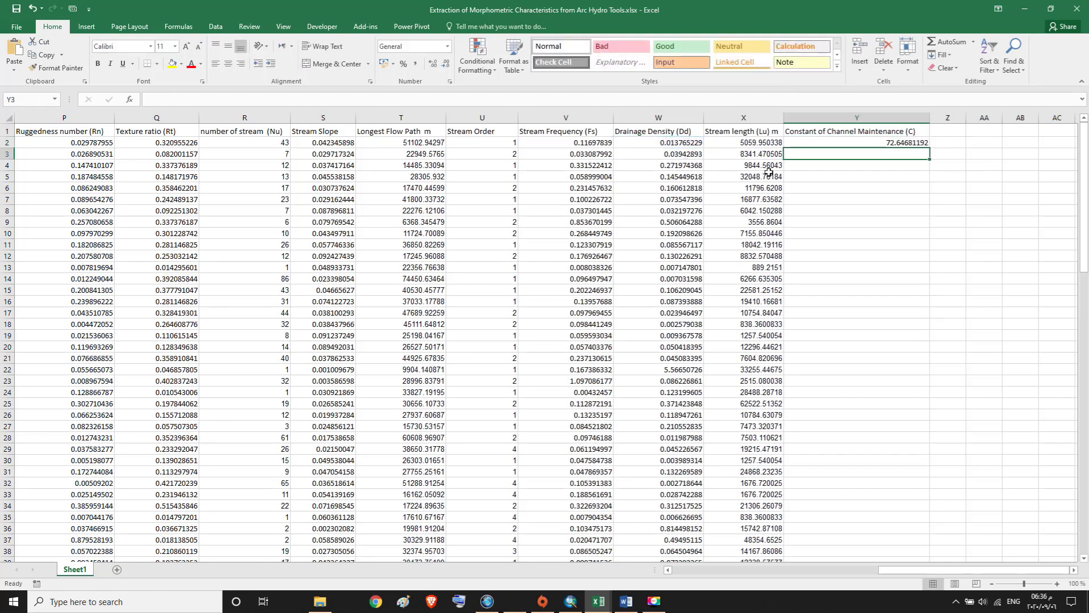
Step: Fill the =1/W2 formula down column Y through row 109
{"action": "left_click", "coordinate": [877, 142]}
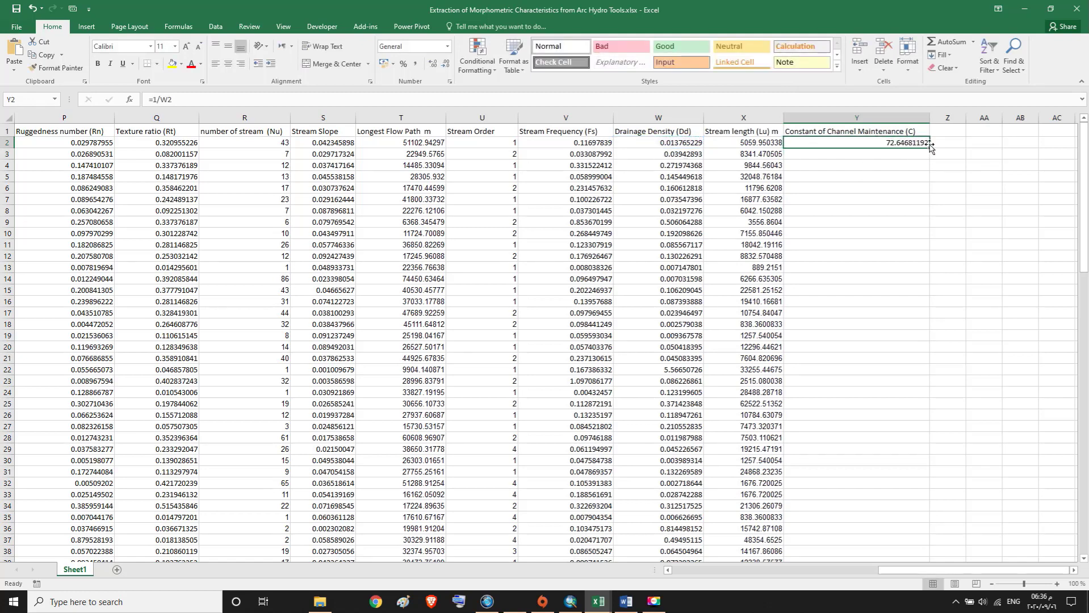
{"action": "double_click", "coordinate": [929, 147]}
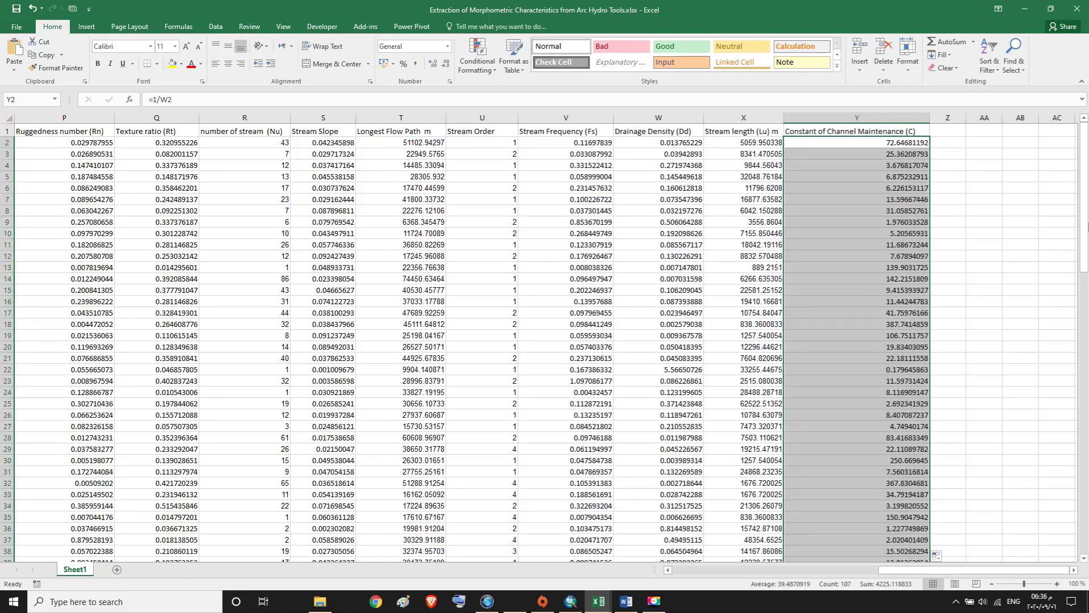
{"action": "left_click_drag", "start_coordinate": [1084, 242], "coordinate": [1085, 520]}
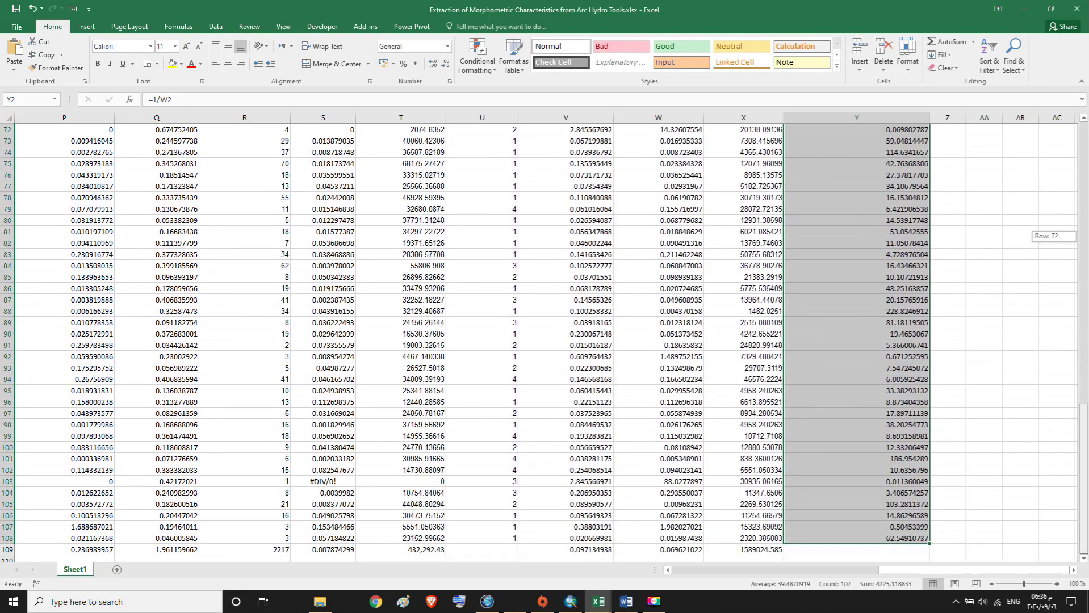
{"action": "left_click_drag", "start_coordinate": [932, 547], "coordinate": [930, 550]}
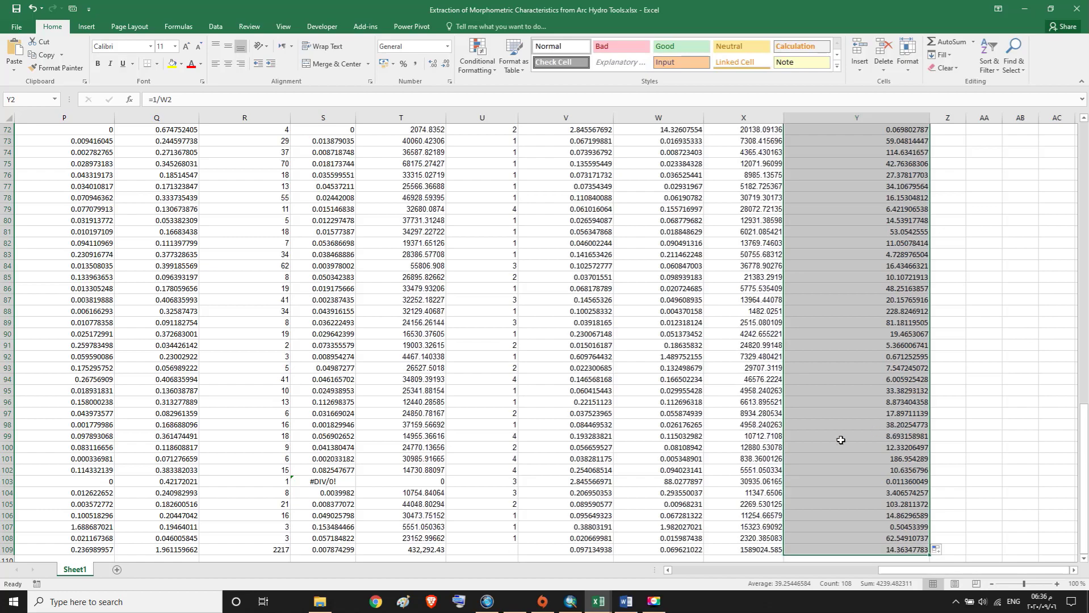
{"action": "left_click_drag", "start_coordinate": [1088, 470], "coordinate": [1088, 189]}
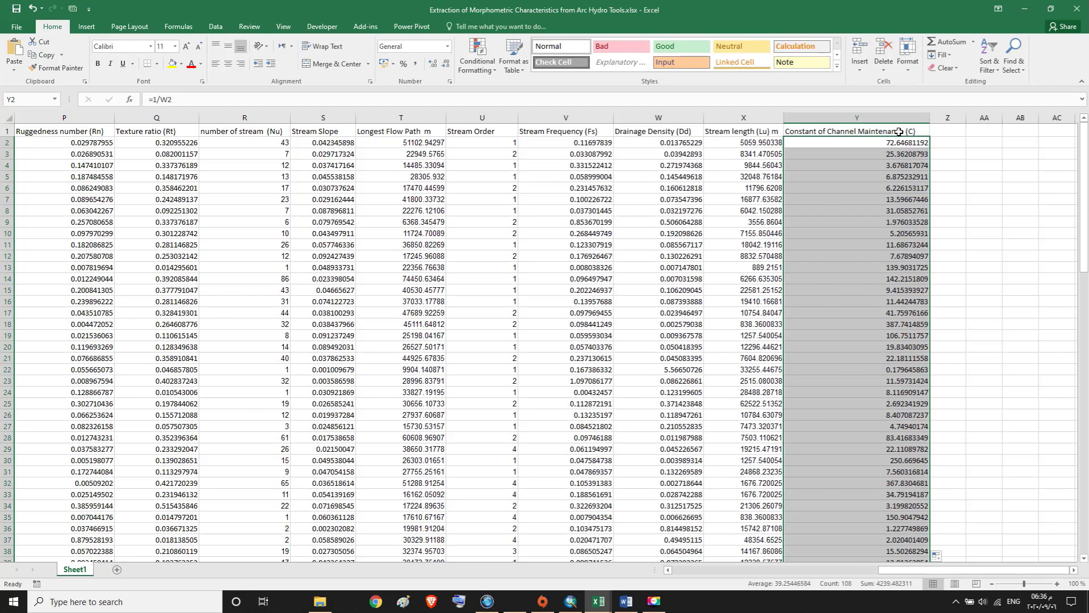
Step: Check the Y1 header, then save the morphometric workbook
{"action": "left_click", "coordinate": [898, 131]}
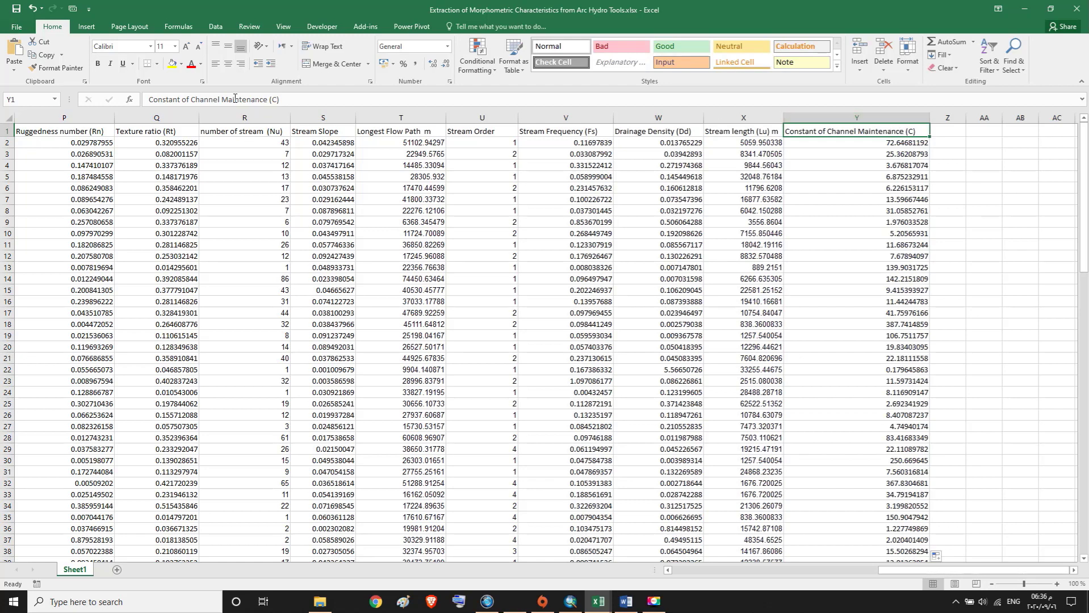
{"action": "left_click", "coordinate": [15, 9]}
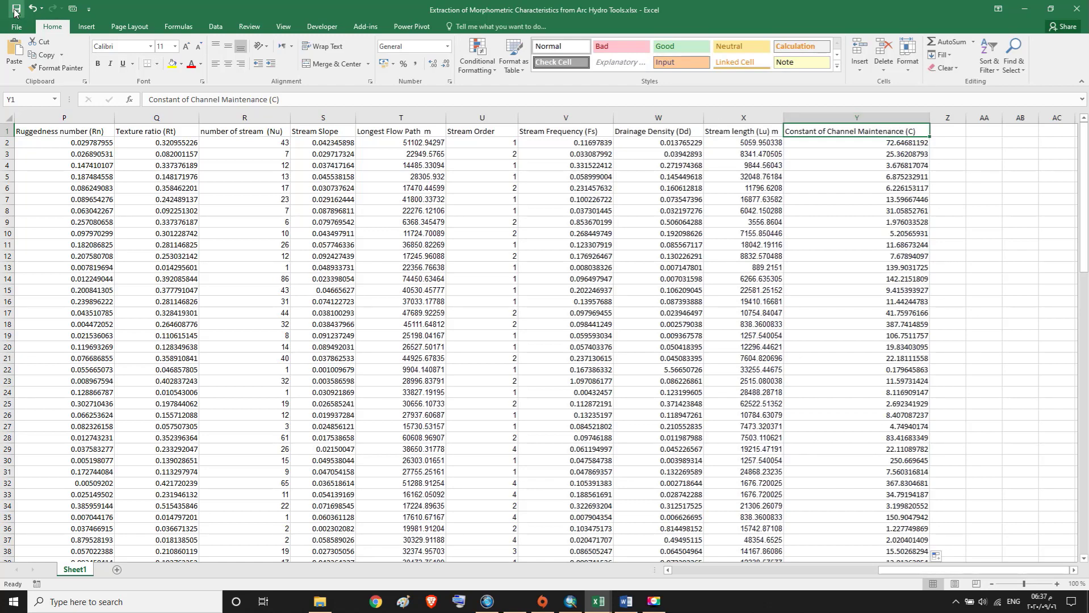